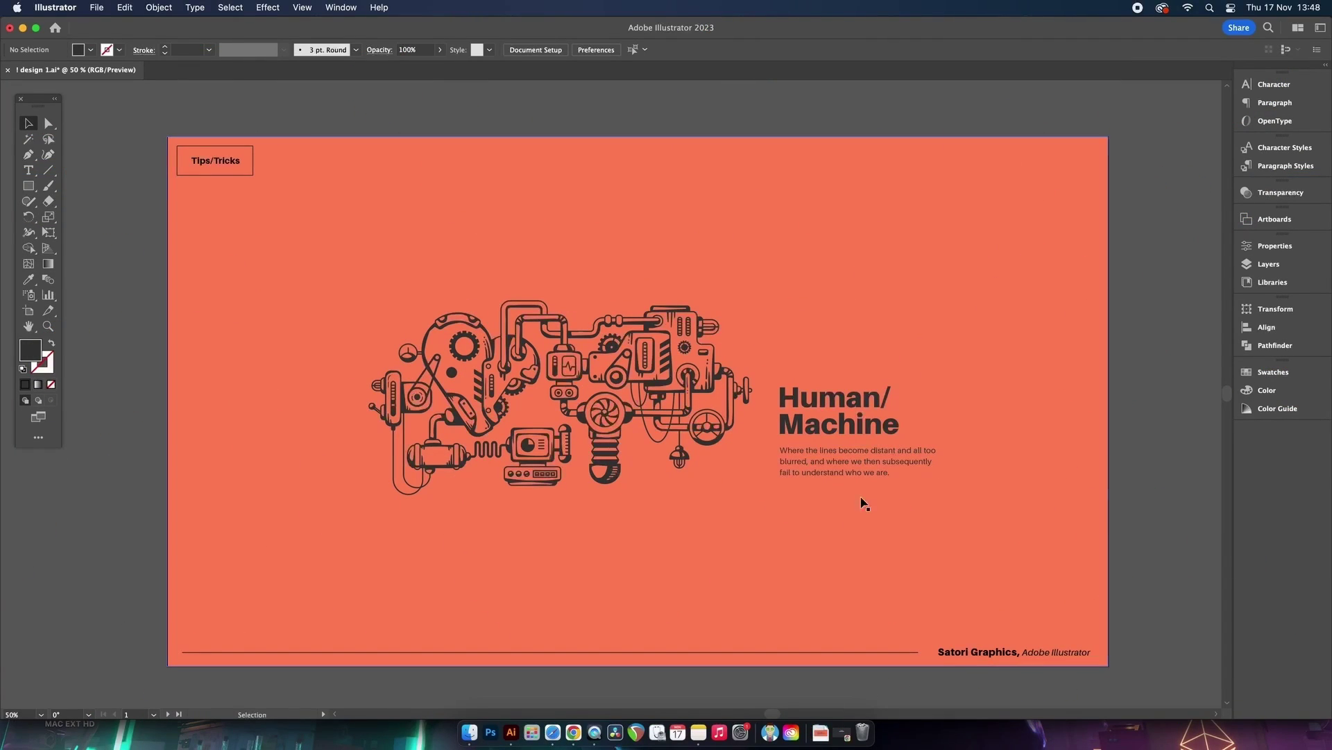
Delete the machine illustration and Human/Machine headline, then select the orange background rectangle
{"action": "left_click", "coordinate": [809, 425]}
{"action": "left_click", "coordinate": [636, 397], "text": "shift"}
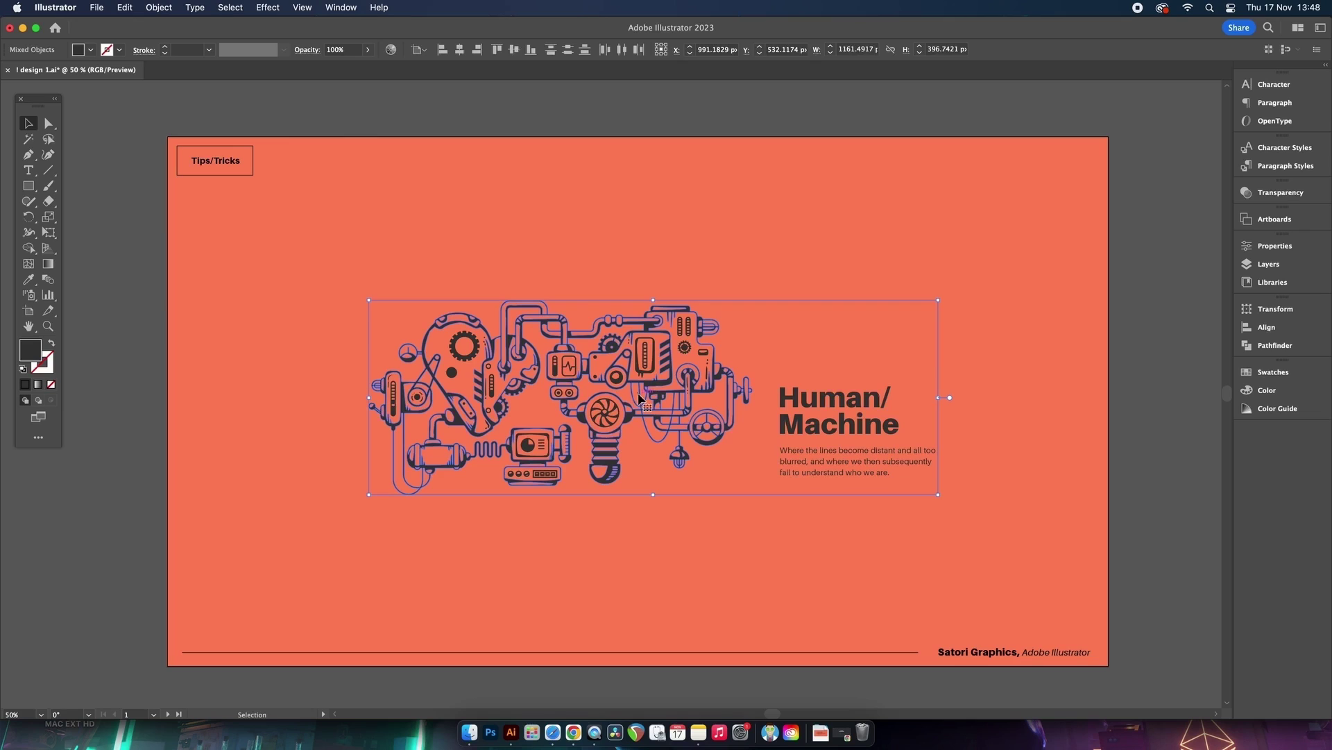
{"action": "key", "text": "Delete"}
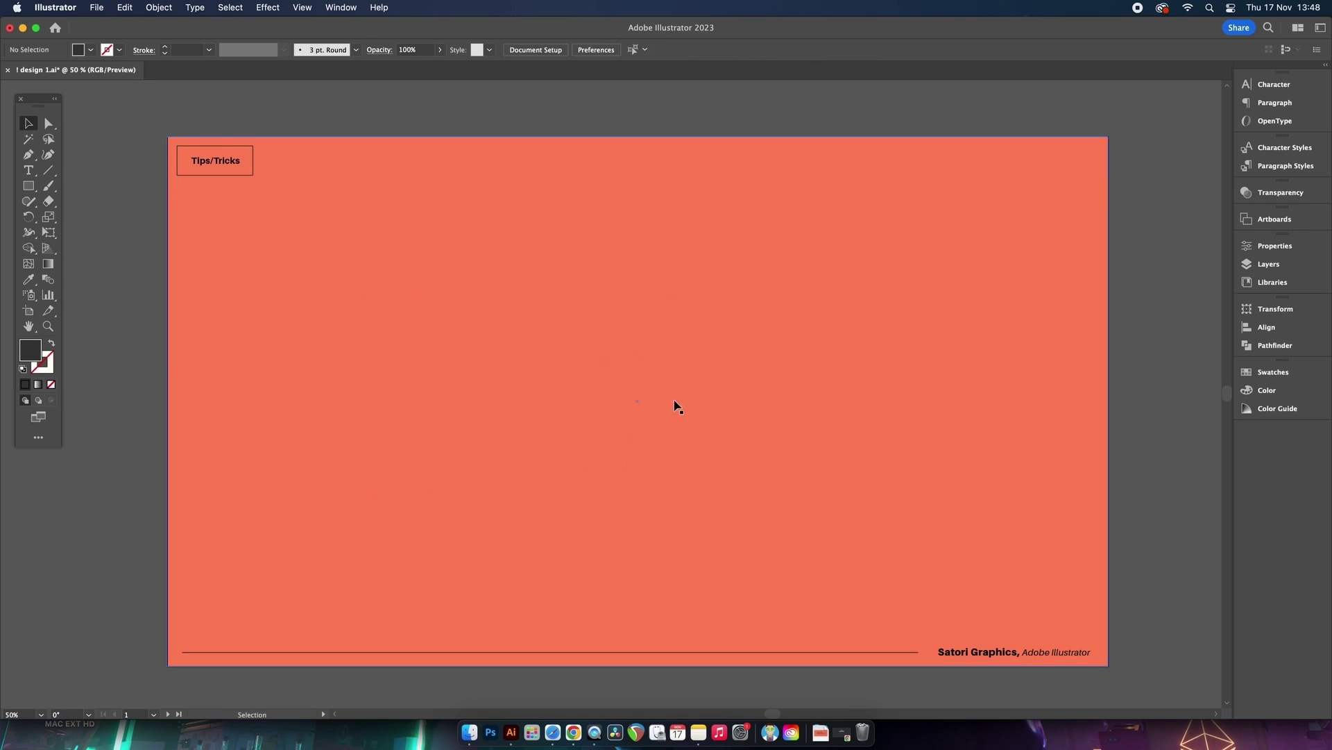
{"action": "left_click", "coordinate": [780, 387]}
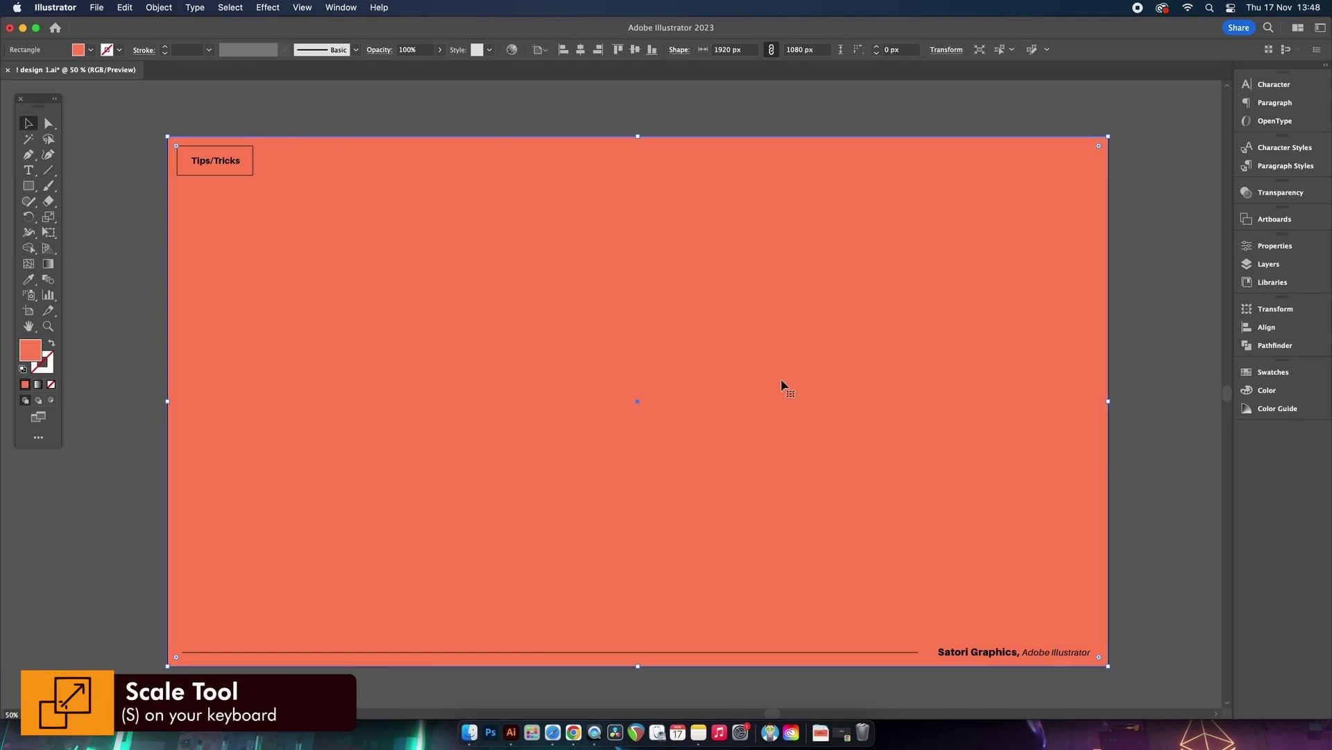
{"action": "key", "text": "s"}
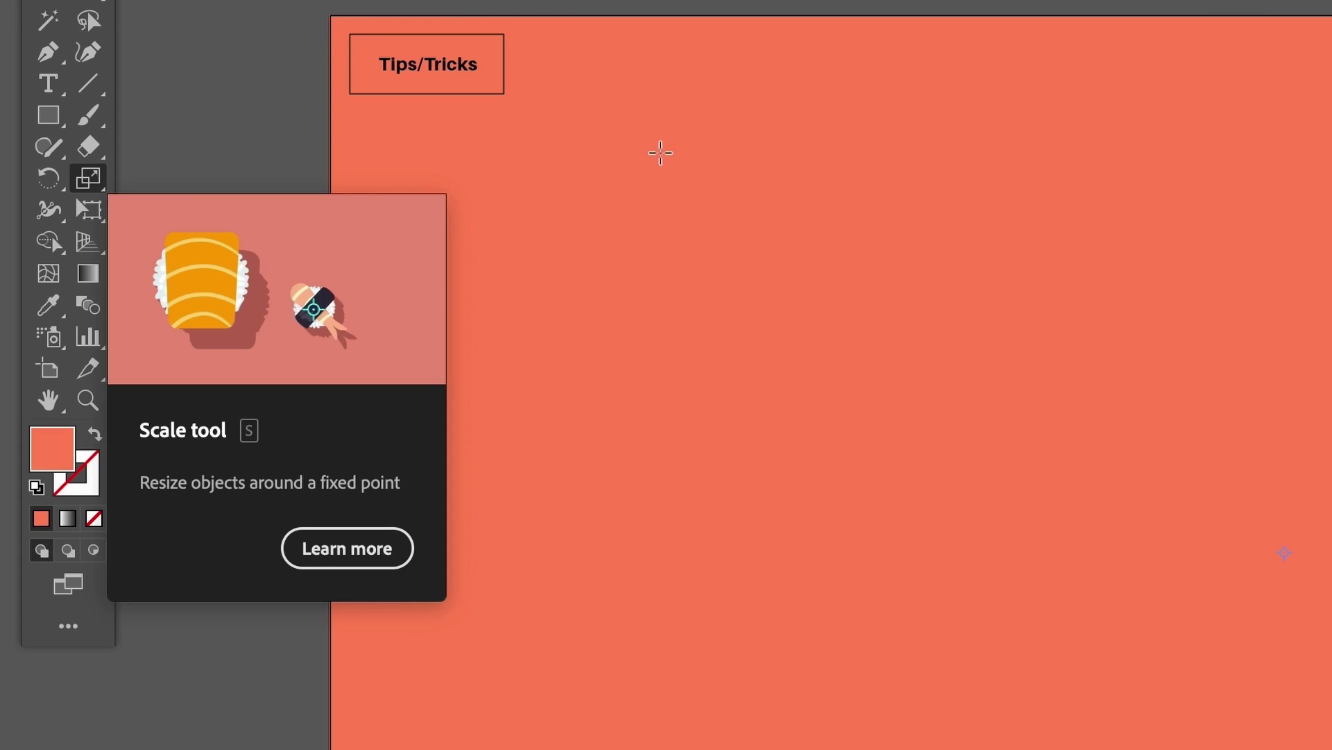
Scale the orange background non-uniformly to 25% horizontal and 100% vertical
{"action": "key", "text": "Return"}
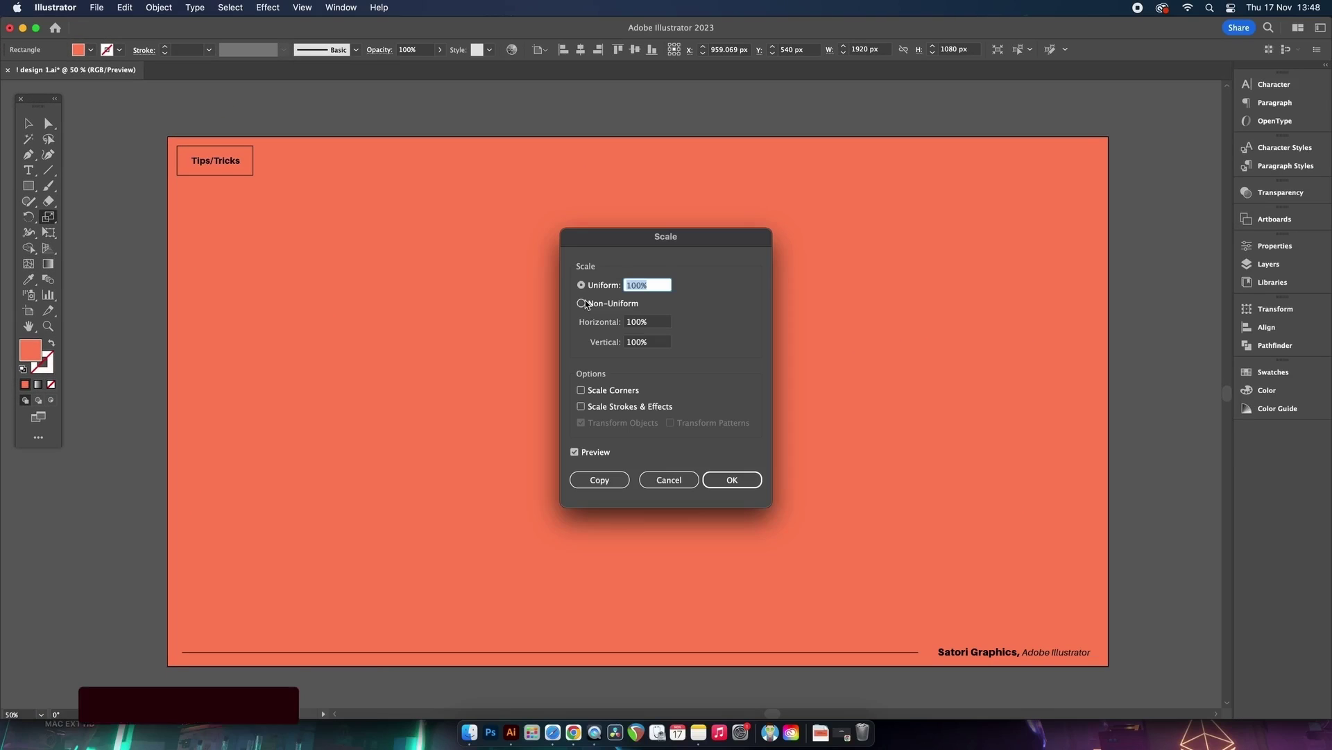
{"action": "left_click_drag", "start_coordinate": [694, 239], "coordinate": [1033, 230]}
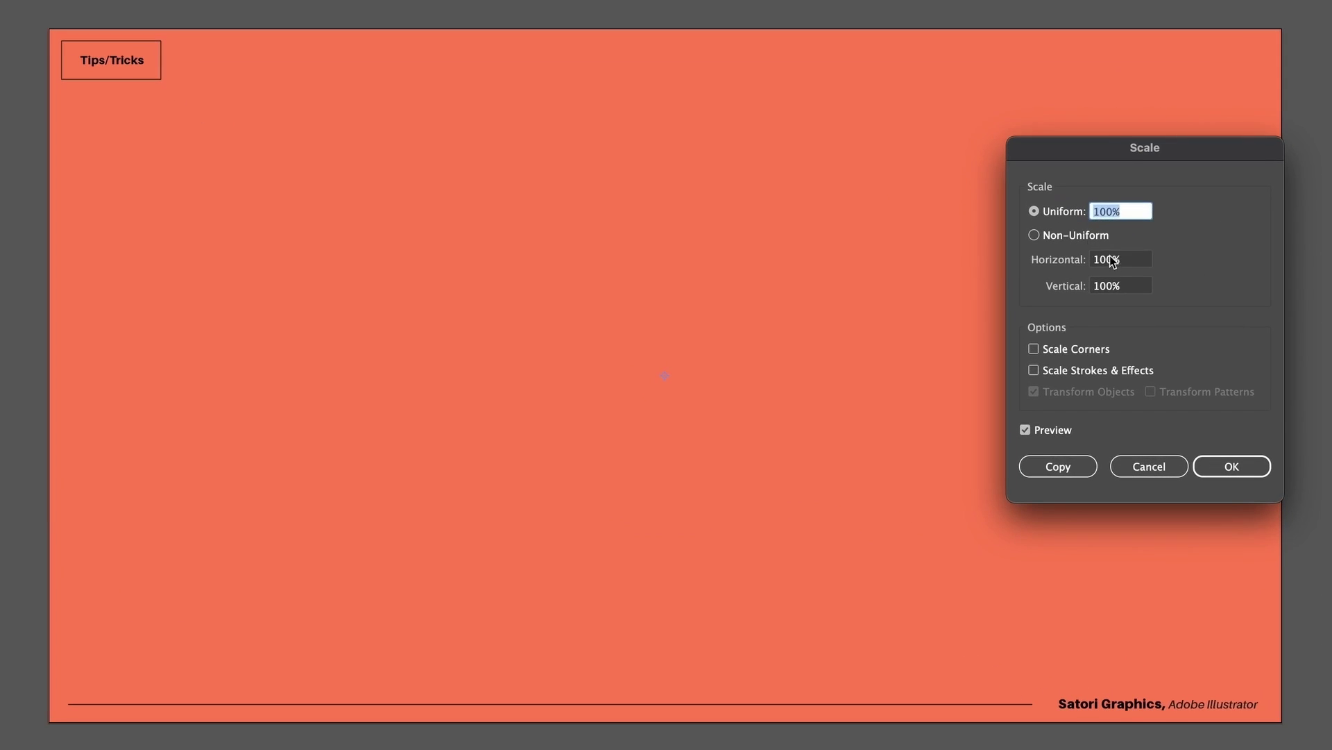
{"action": "left_click", "coordinate": [983, 313]}
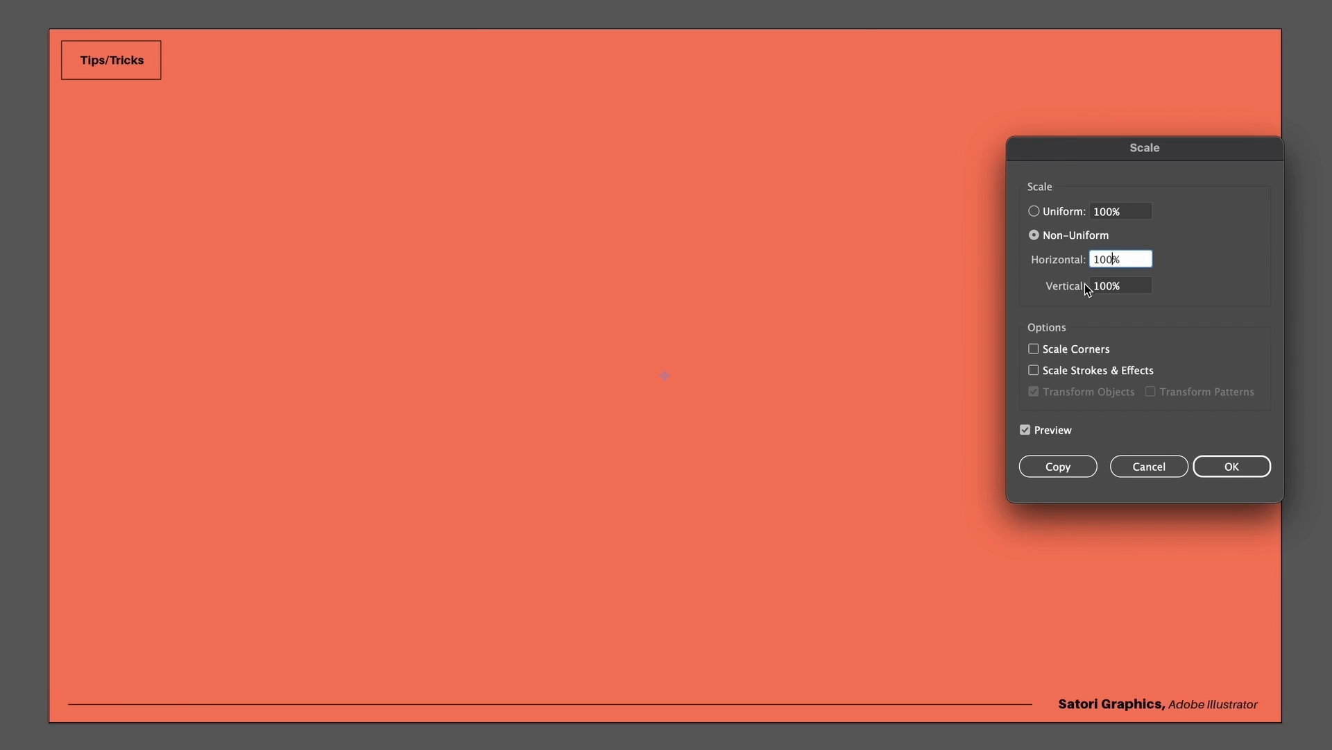
{"action": "left_click_drag", "start_coordinate": [1137, 259], "coordinate": [1060, 265]}
{"action": "left_click", "coordinate": [1136, 285]}
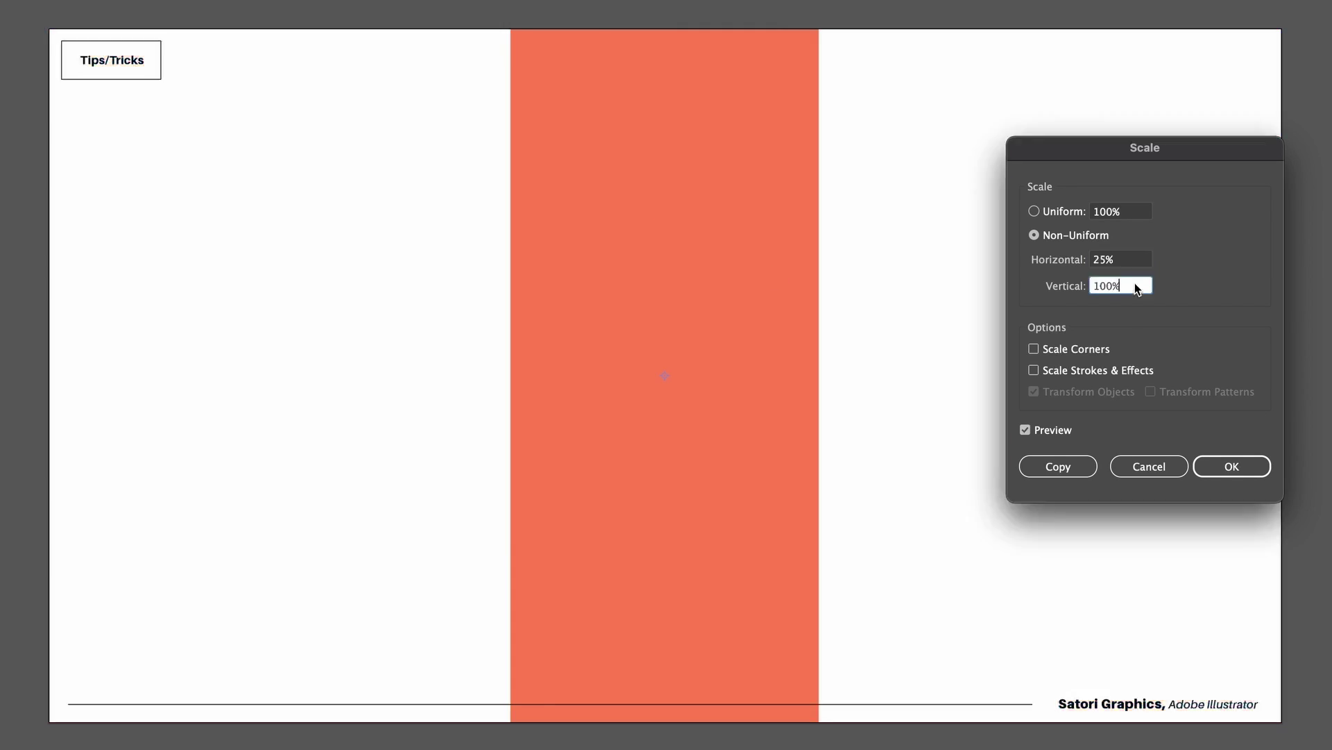
{"action": "left_click", "coordinate": [1225, 464]}
Move the narrow orange strip to the artboard's left edge and show the rulers
{"action": "left_click_drag", "start_coordinate": [723, 340], "coordinate": [277, 309]}
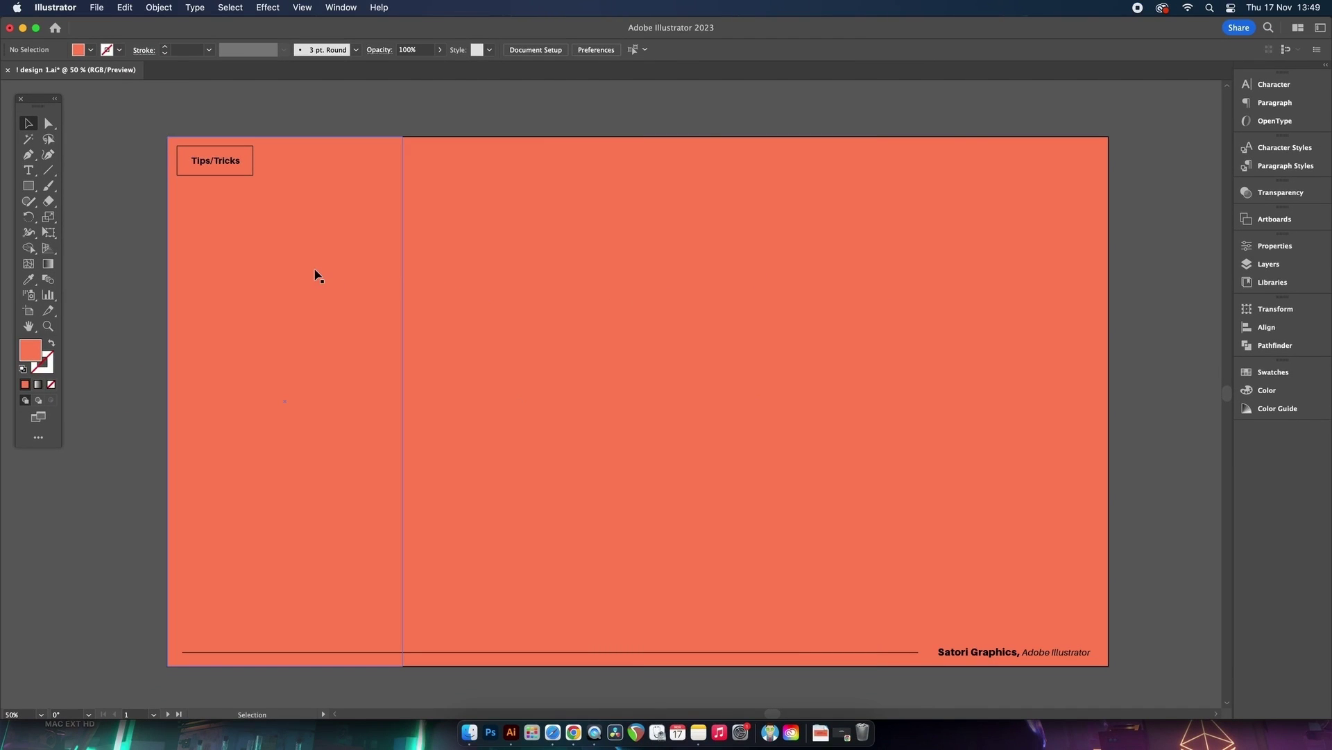
{"action": "key", "text": "ctrl+r"}
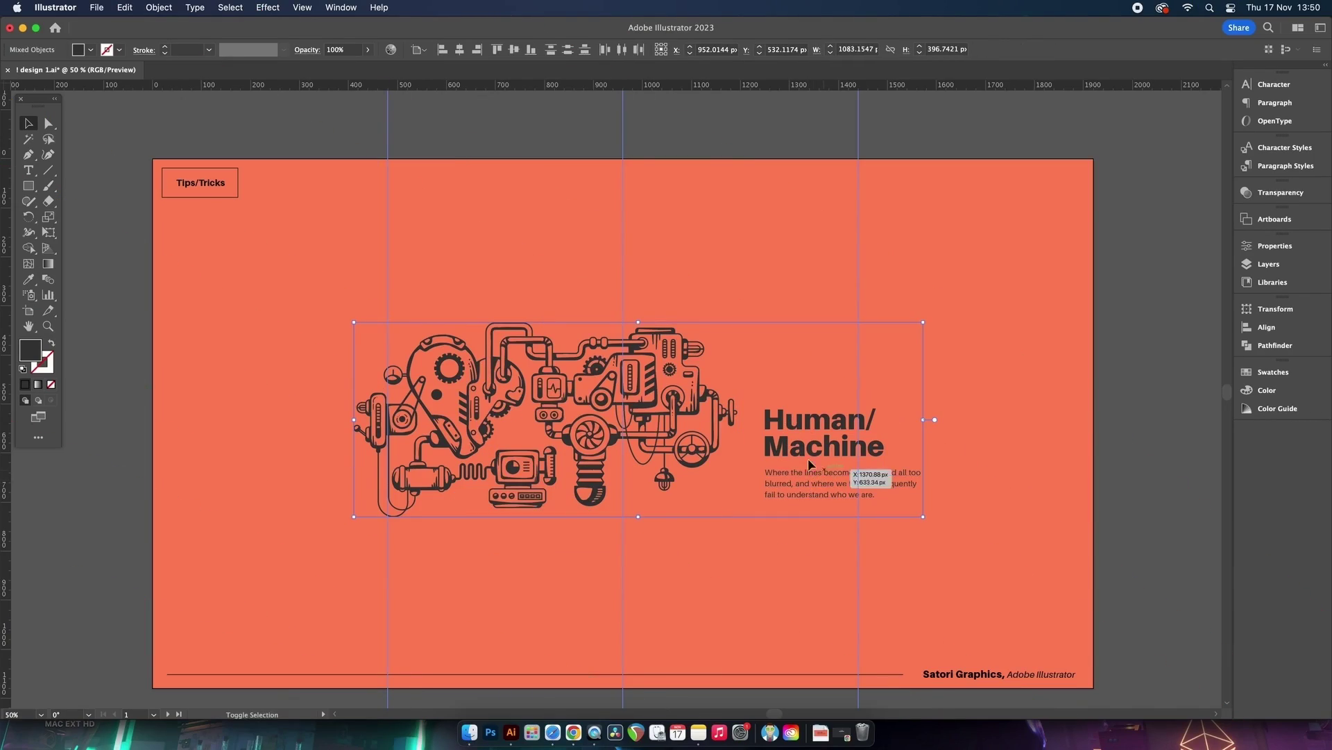
Nudge the illustration and headline up-left and enlarge them proportionally
{"action": "left_click_drag", "start_coordinate": [813, 454], "coordinate": [796, 451]}
{"action": "left_click_drag", "start_coordinate": [906, 320], "coordinate": [970, 276]}
{"action": "left_click_drag", "start_coordinate": [921, 475], "coordinate": [931, 454]}
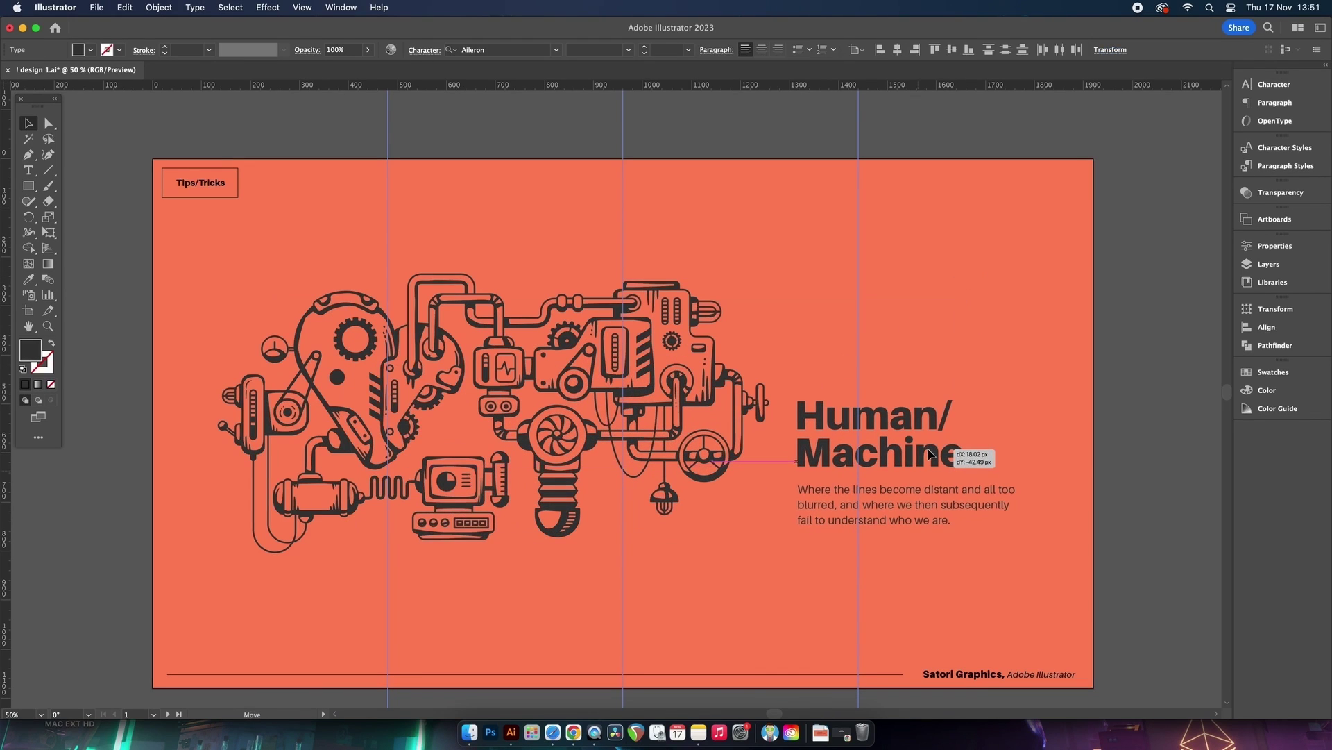
Select all four background columns and show the Color panel in HSB mode
{"action": "left_click", "coordinate": [950, 300]}
{"action": "left_click", "coordinate": [762, 220], "text": "shift"}
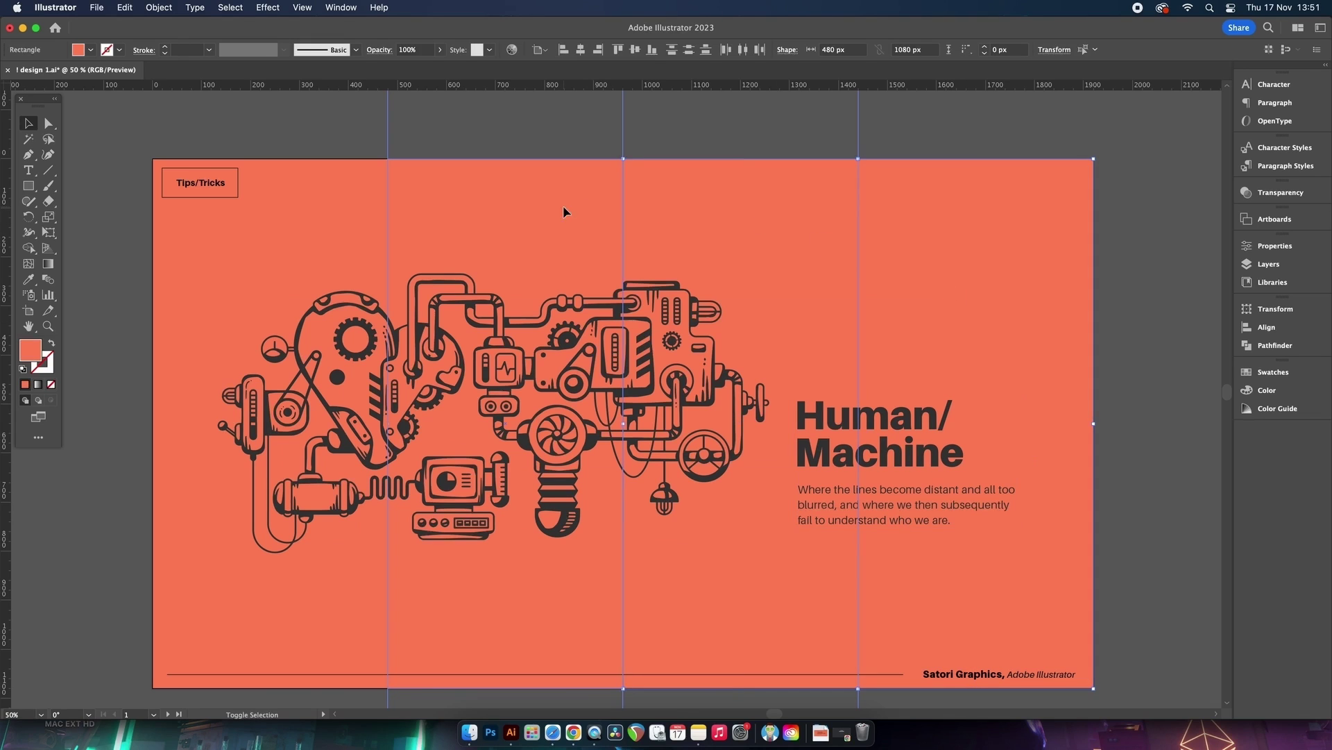
{"action": "left_click", "coordinate": [565, 211], "text": "shift"}
{"action": "left_click", "coordinate": [298, 181], "text": "shift"}
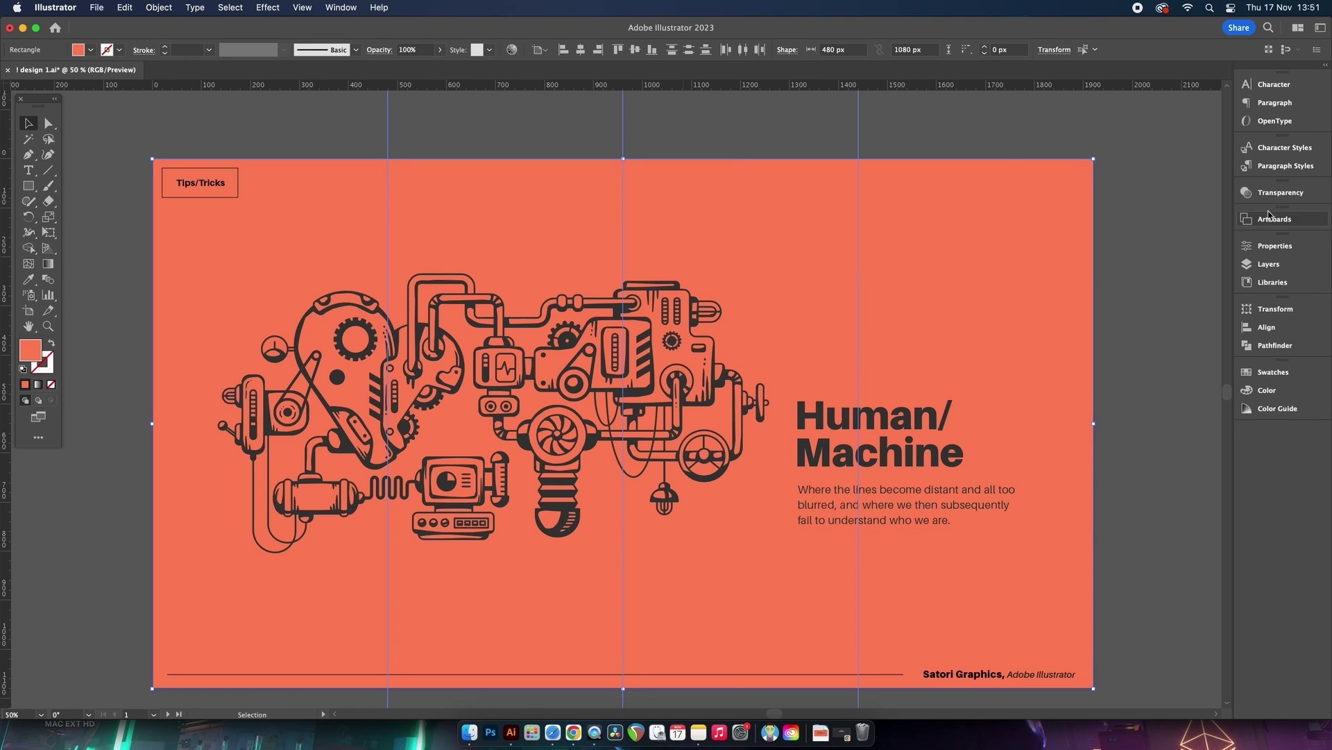
{"action": "left_click", "coordinate": [1284, 381]}
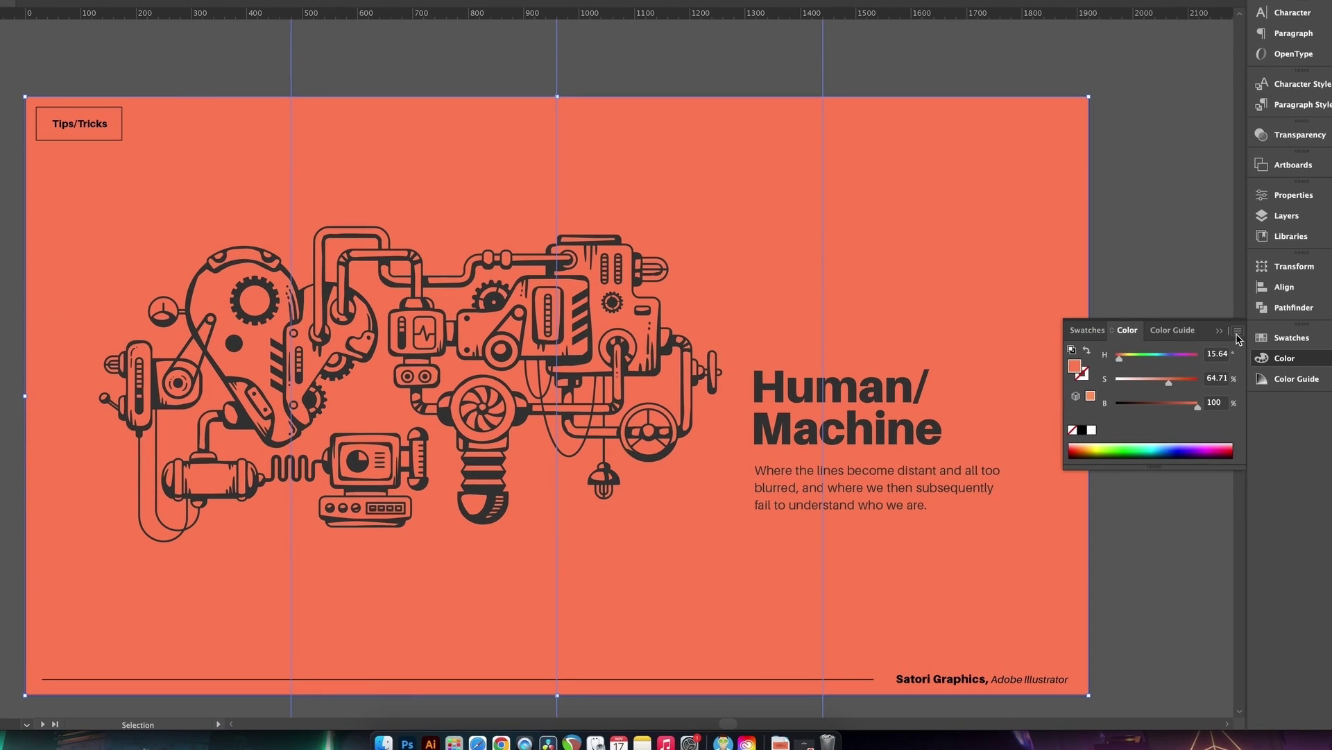
{"action": "left_click", "coordinate": [1239, 331]}
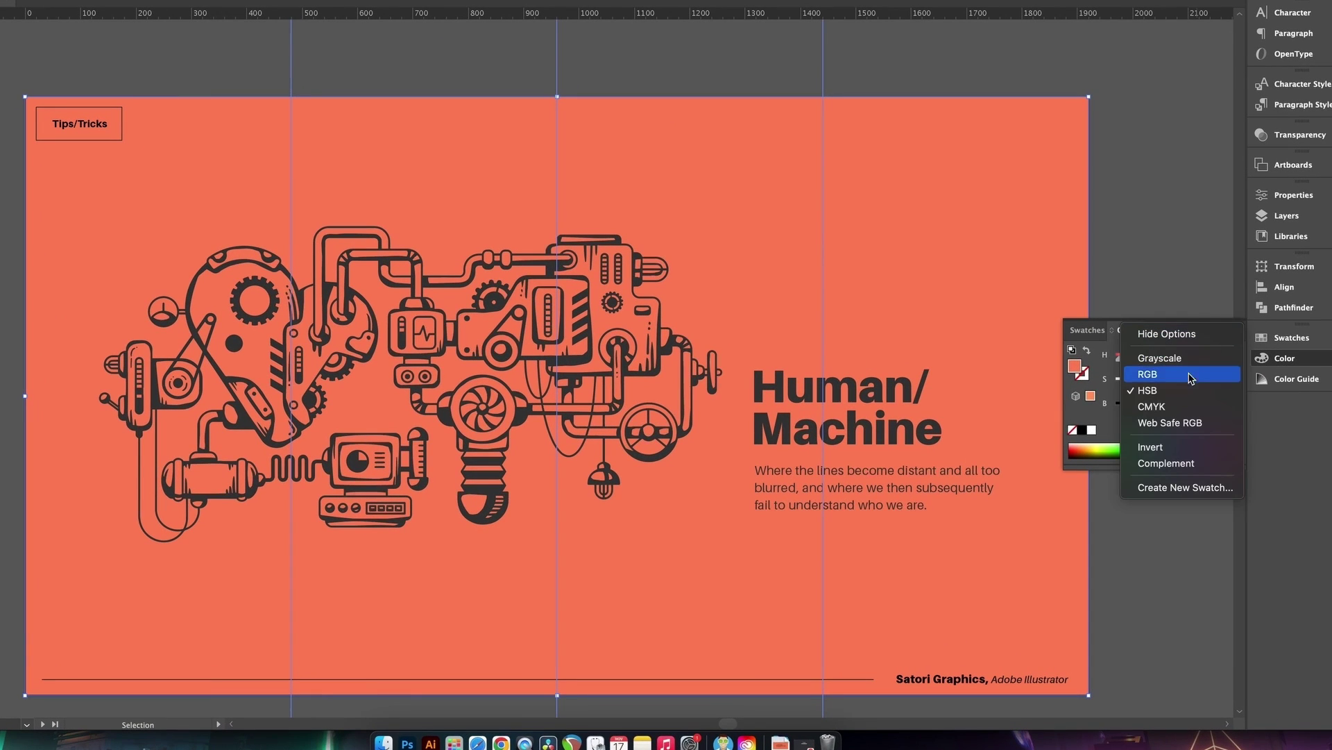
{"action": "left_click", "coordinate": [1109, 389]}
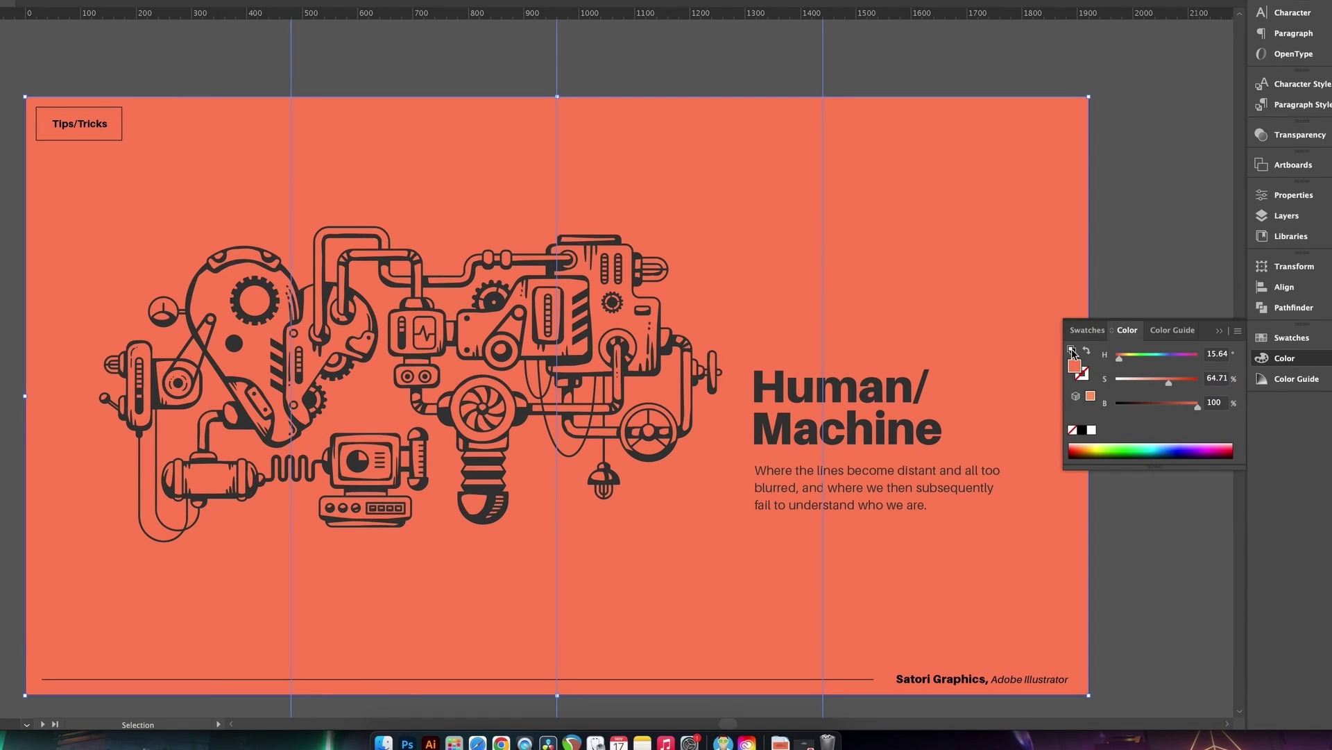
Lower saturation stepwise on the three left columns, leftmost palest at 45.88%
{"action": "left_click", "coordinate": [897, 219], "text": "shift"}
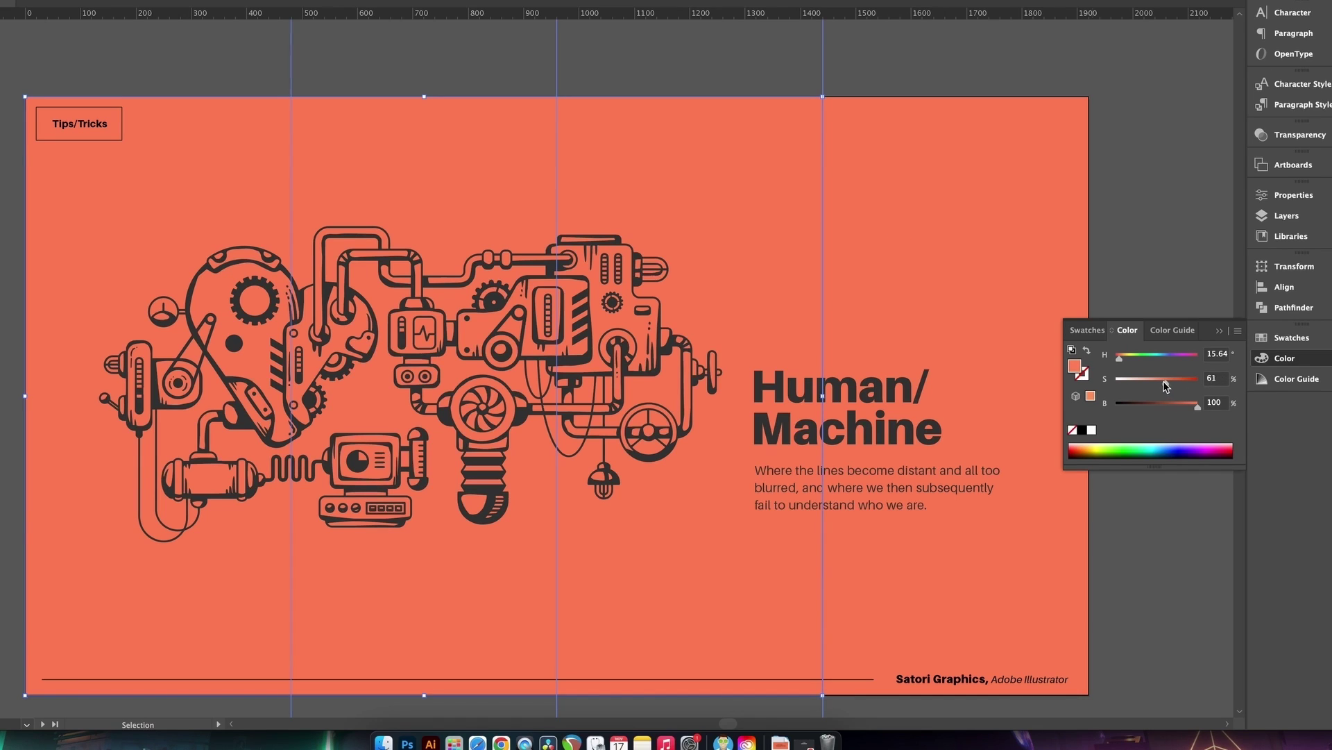
{"action": "left_click_drag", "start_coordinate": [1166, 387], "coordinate": [1162, 386]}
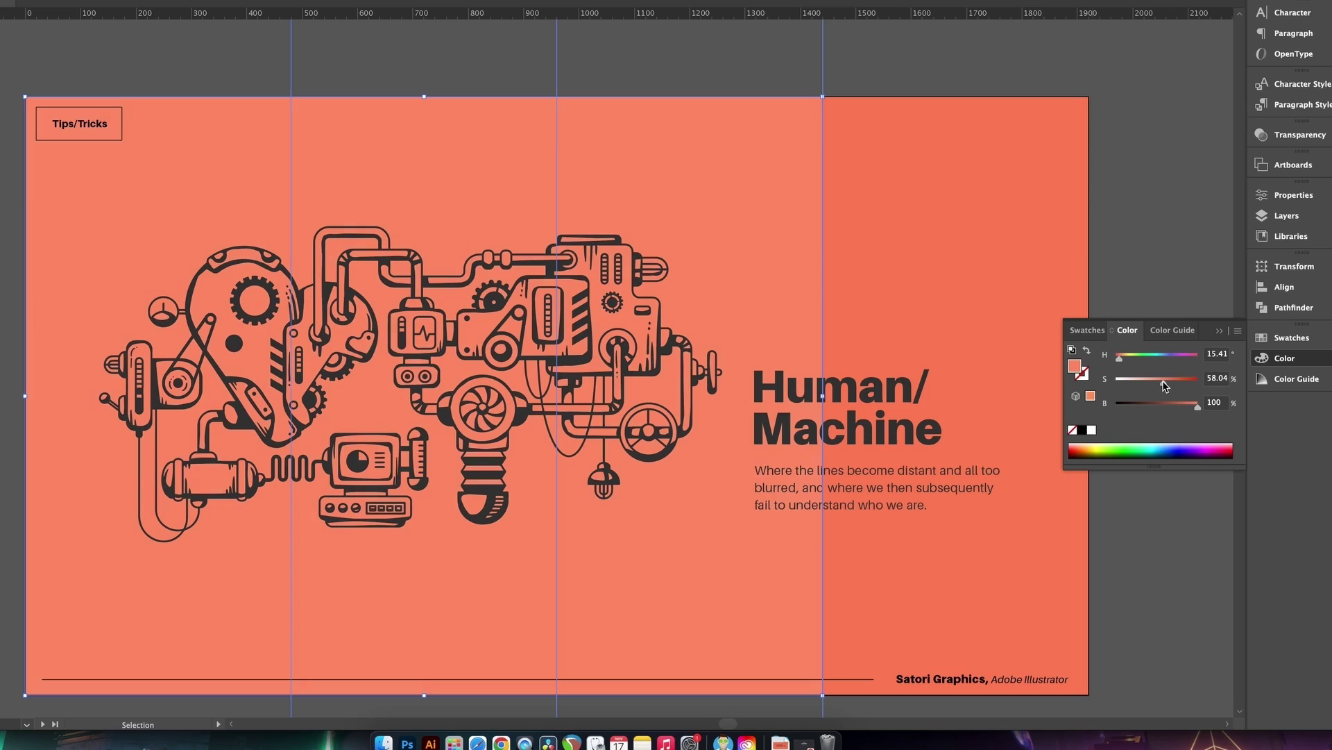
{"action": "left_click", "coordinate": [622, 164], "text": "shift"}
{"action": "left_click_drag", "start_coordinate": [1163, 387], "coordinate": [1156, 386]}
{"action": "left_click", "coordinate": [533, 187], "text": "shift"}
{"action": "left_click", "coordinate": [963, 335], "text": "shift"}
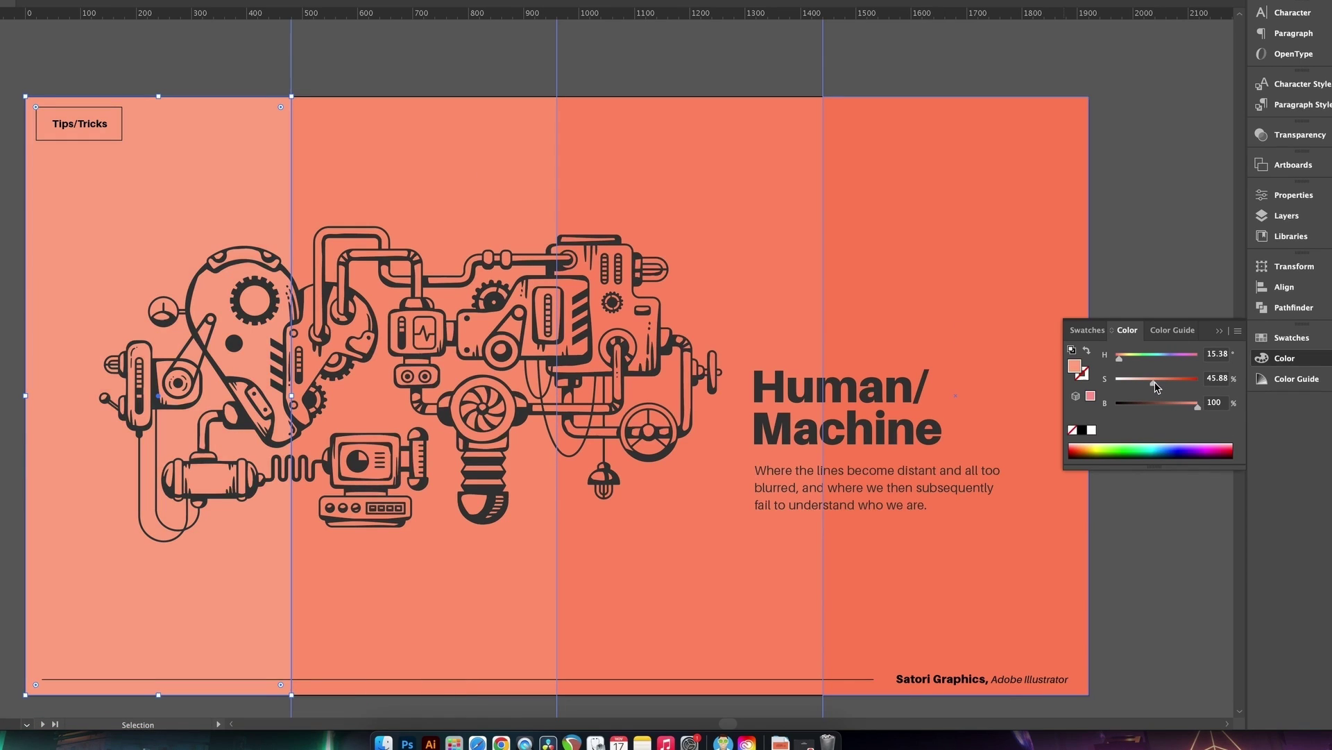
{"action": "left_click", "coordinate": [1154, 254]}
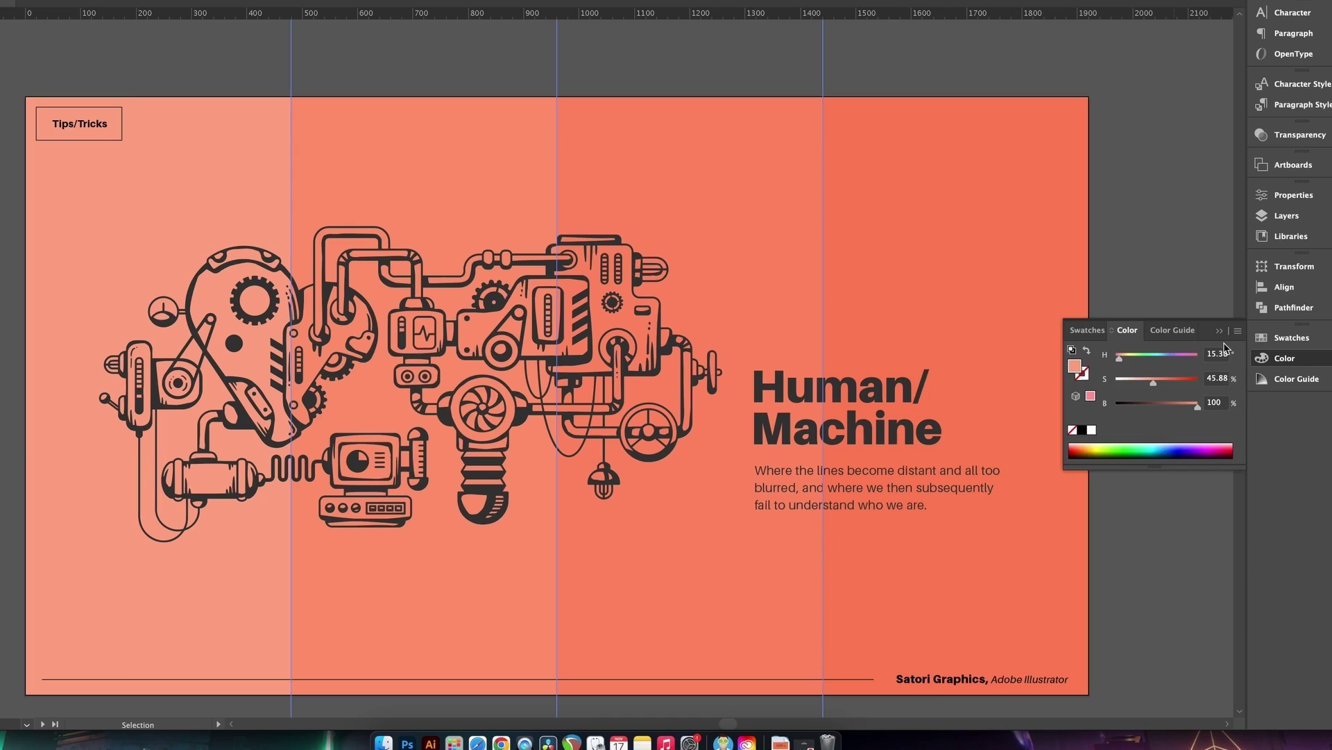
Hide and re-show the rulers from the canvas context menu, then go to hide guides
{"action": "right_click", "coordinate": [1162, 168]}
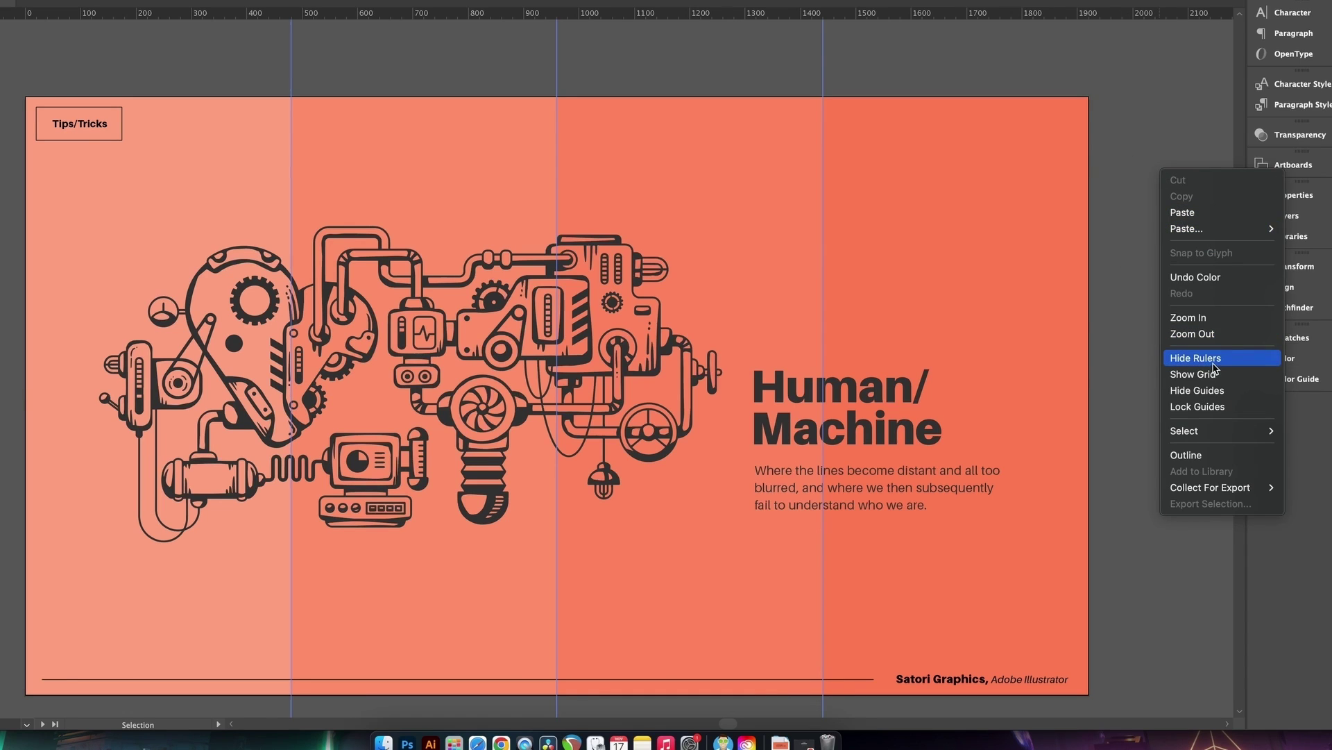
{"action": "left_click", "coordinate": [1213, 359]}
{"action": "right_click", "coordinate": [1159, 371]}
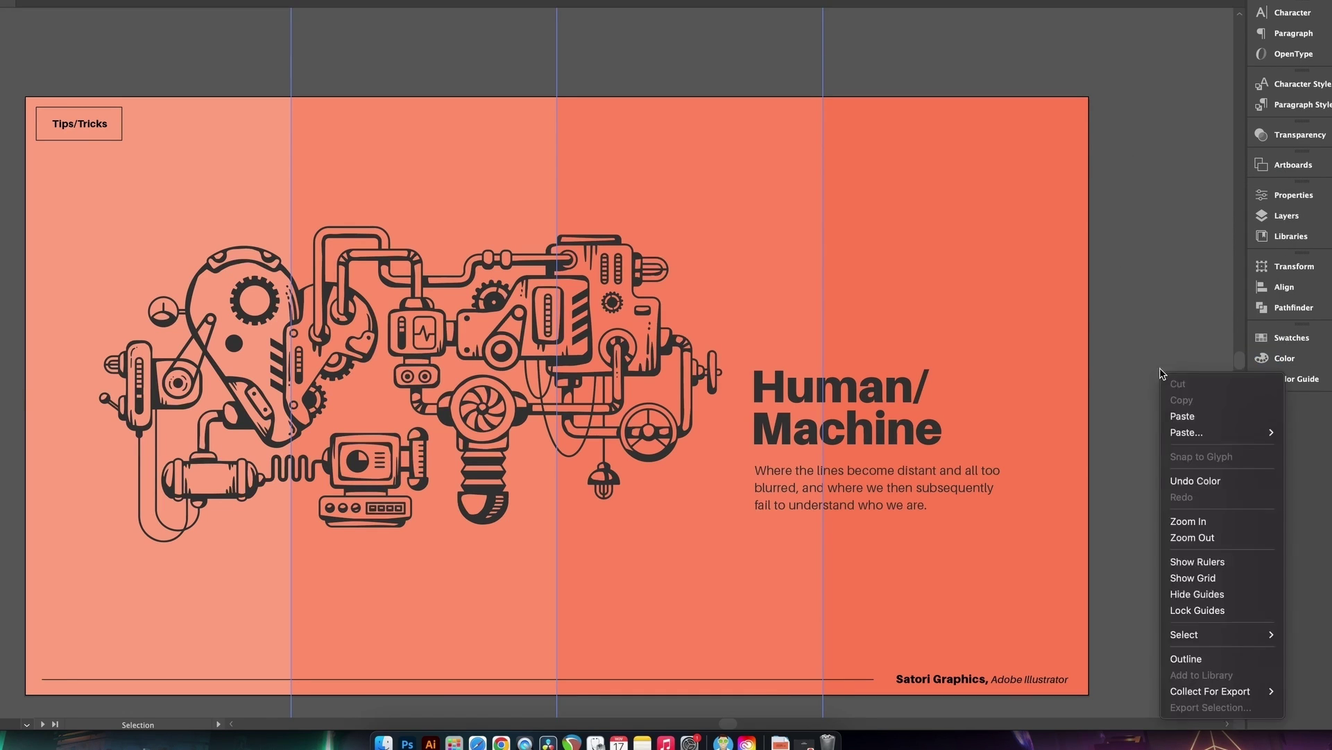
{"action": "left_click", "coordinate": [1208, 561]}
{"action": "right_click", "coordinate": [1166, 298]}
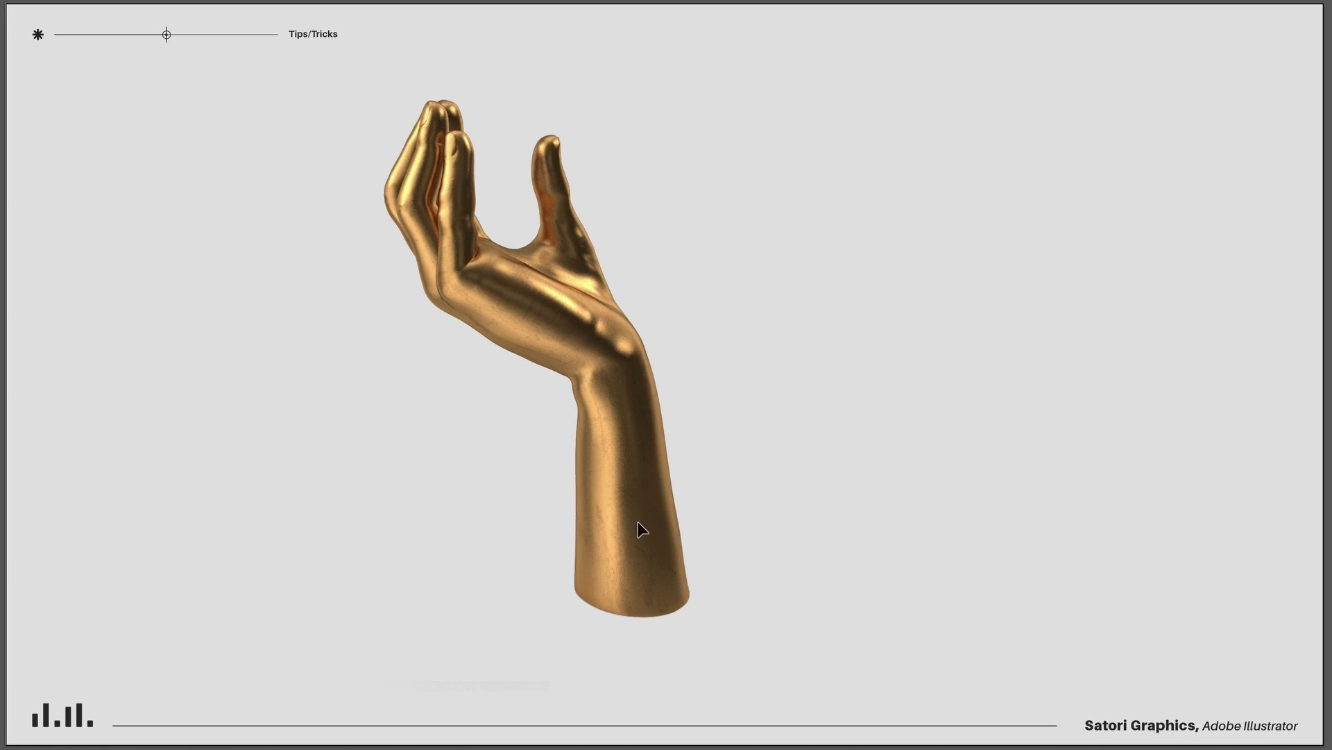
Shrink the gold hand and add a black-gradient ellipse under the wrist, left stop at 50% opacity
{"action": "left_click", "coordinate": [702, 511]}
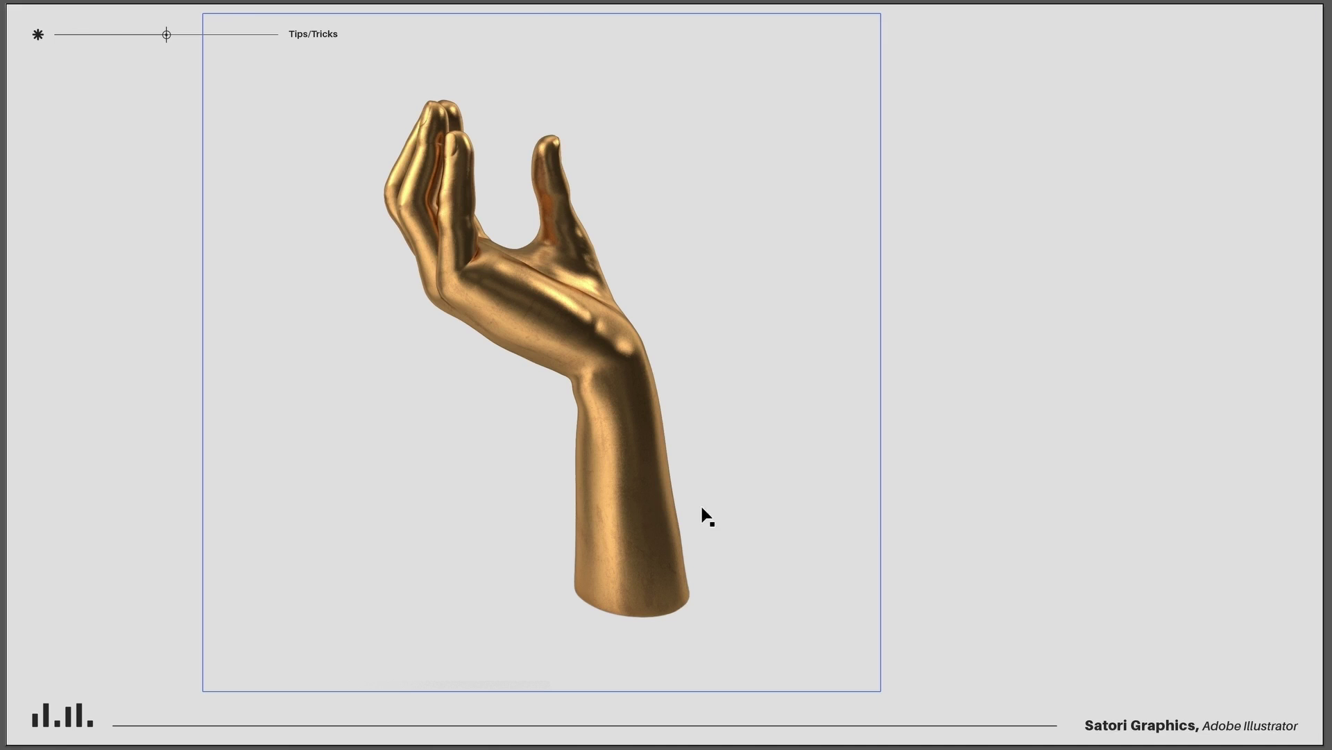
{"action": "left_click_drag", "start_coordinate": [881, 689], "coordinate": [856, 660]}
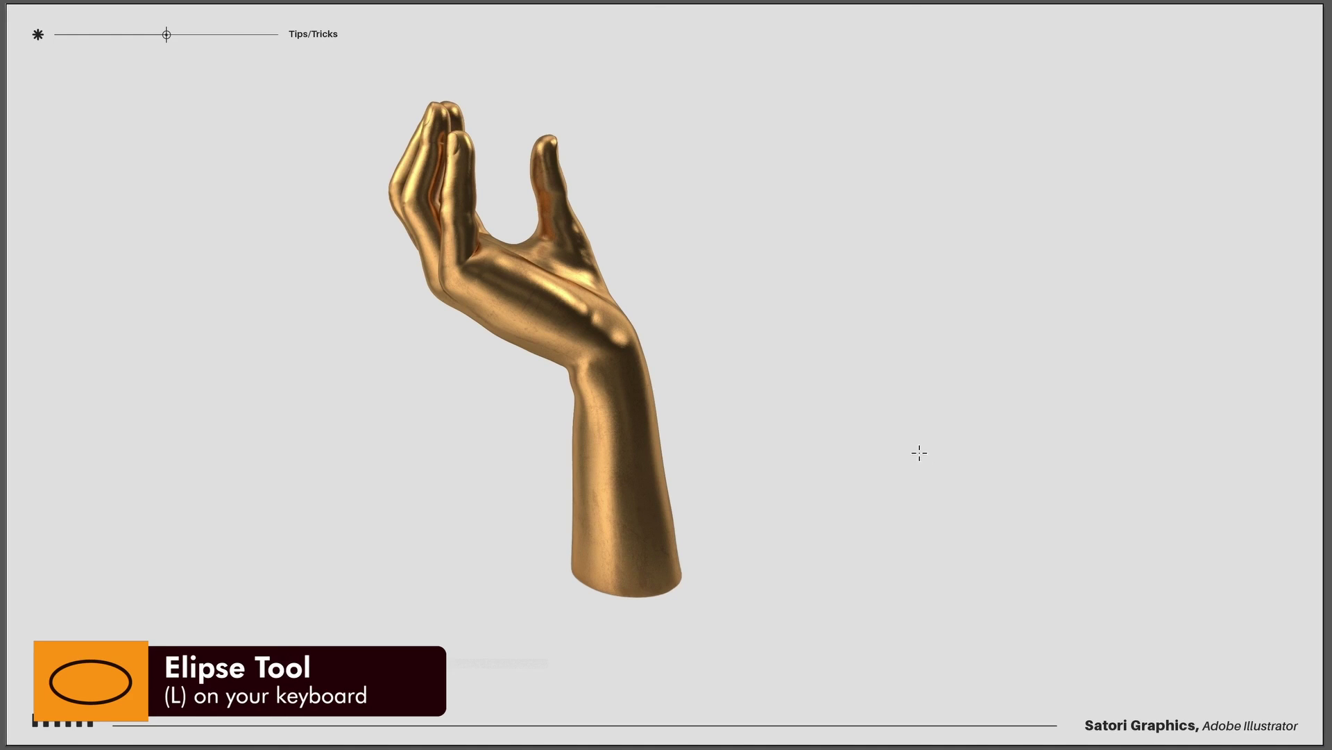
{"action": "left_click_drag", "start_coordinate": [580, 510], "coordinate": [895, 618]}
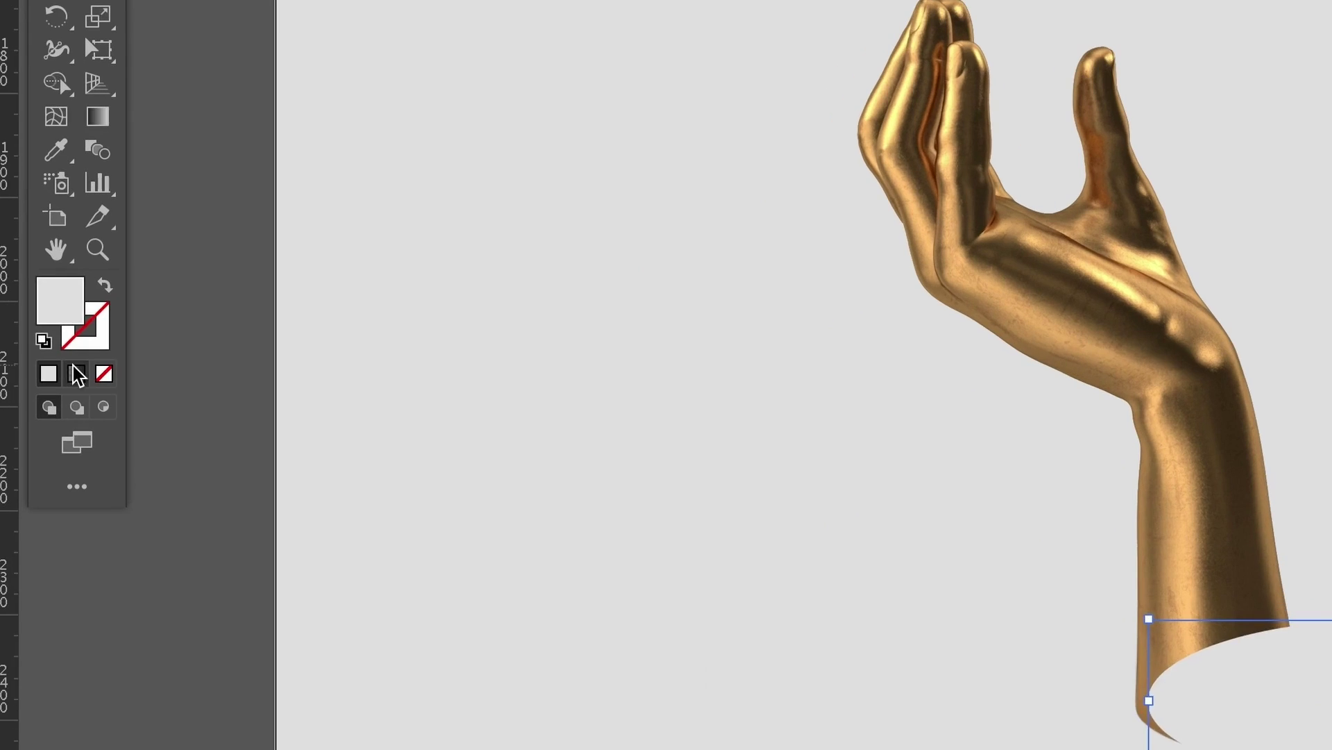
{"action": "left_click", "coordinate": [14, 364]}
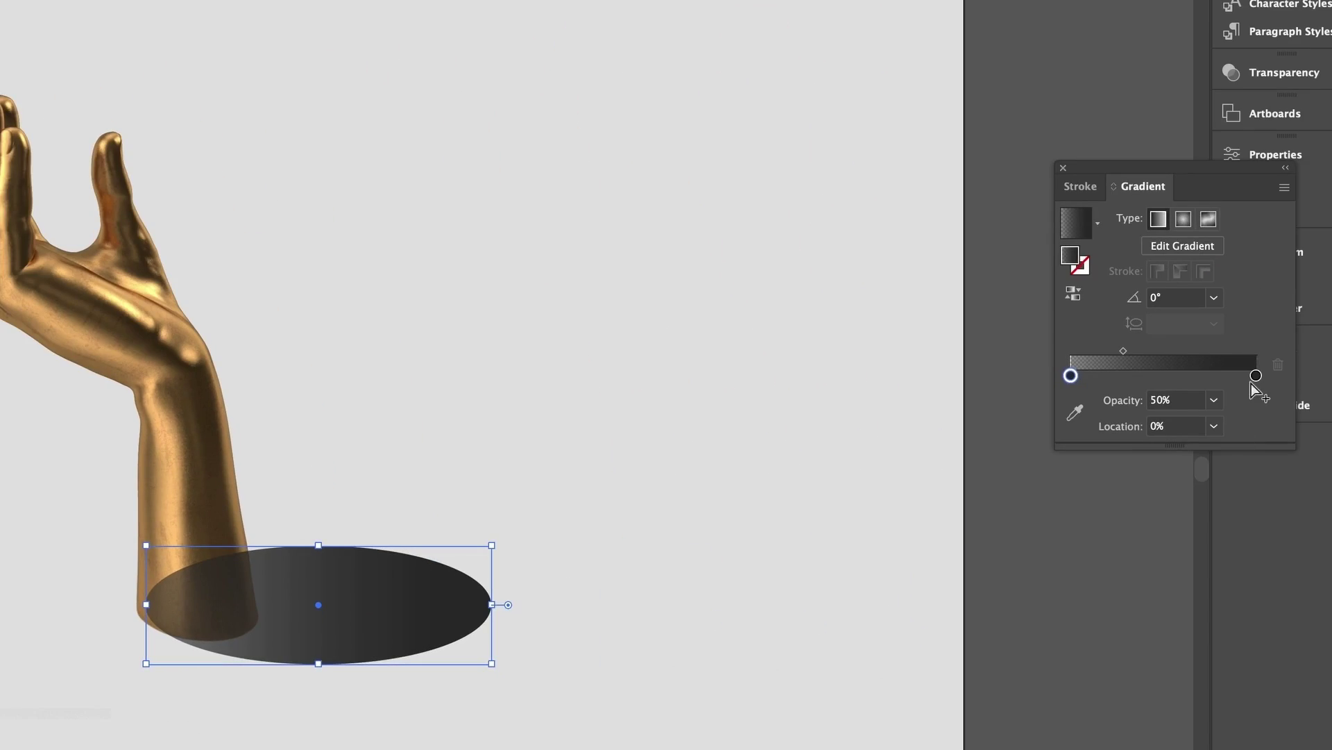
{"action": "left_click", "coordinate": [1256, 376]}
{"action": "left_click", "coordinate": [1071, 376]}
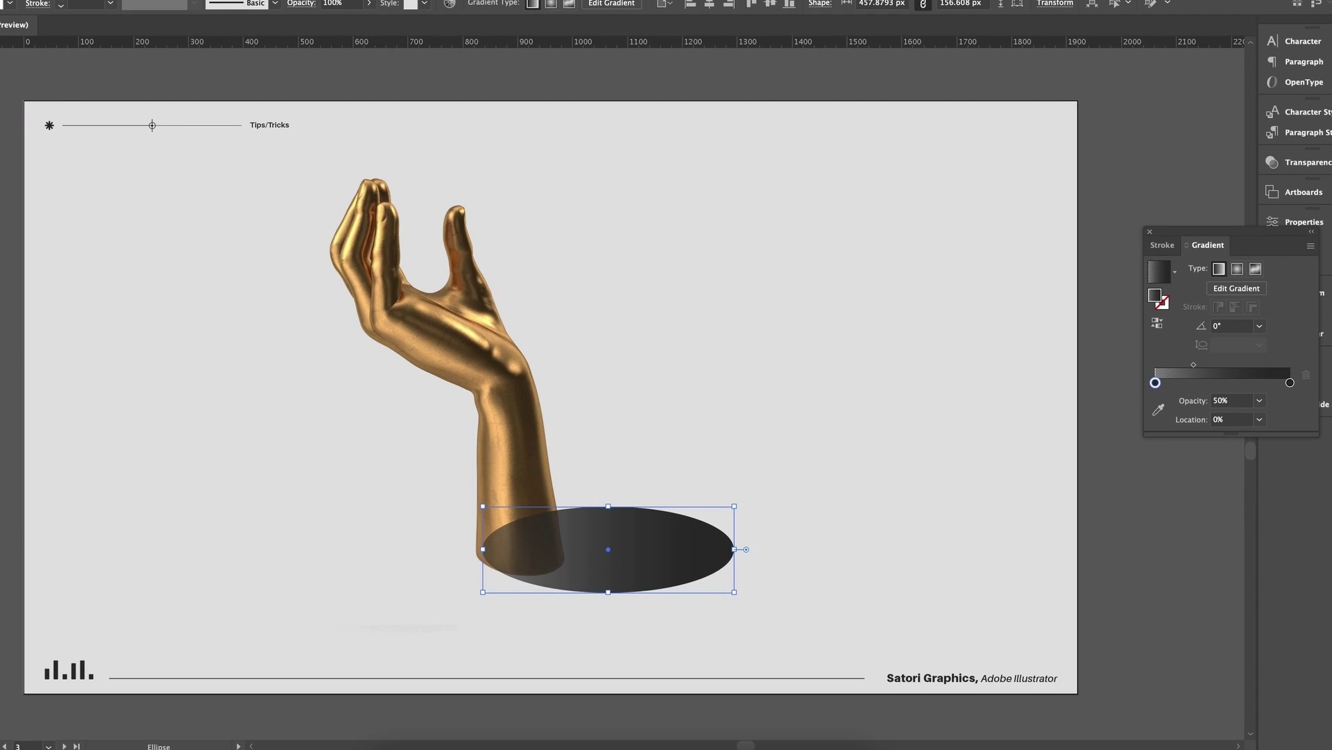
Copy the grey background's hex value E2E2E2 from the Color Picker, then reselect the shadow ellipse
{"action": "key", "text": "v"}
{"action": "left_click", "coordinate": [50, 231]}
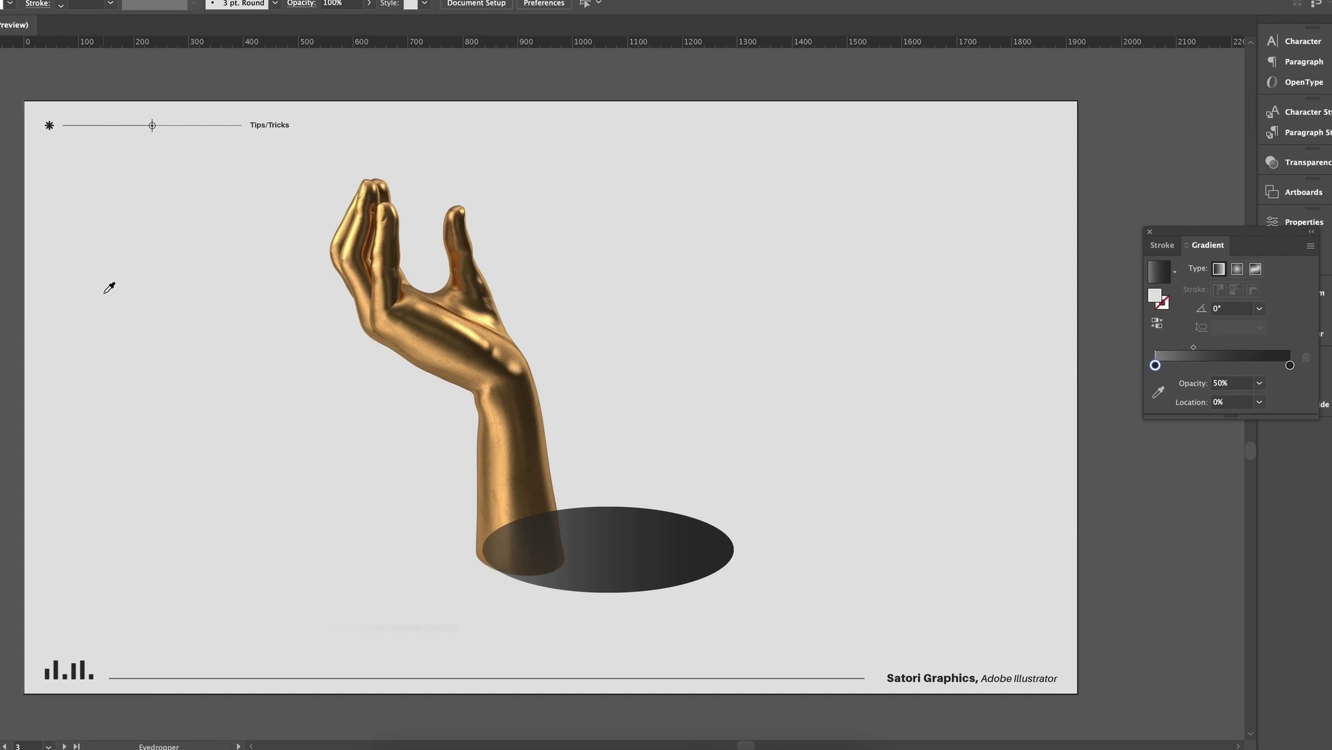
{"action": "double_click", "coordinate": [1154, 295]}
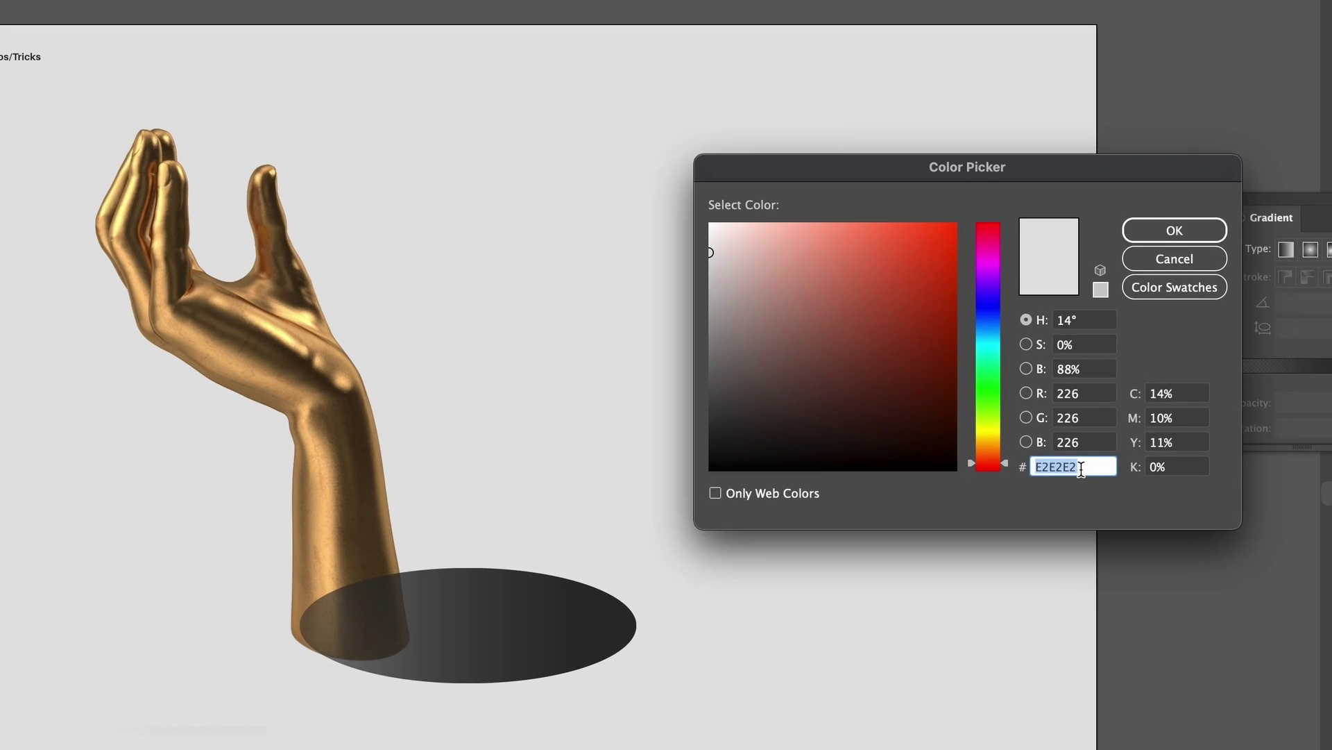
{"action": "key", "text": "ctrl+c"}
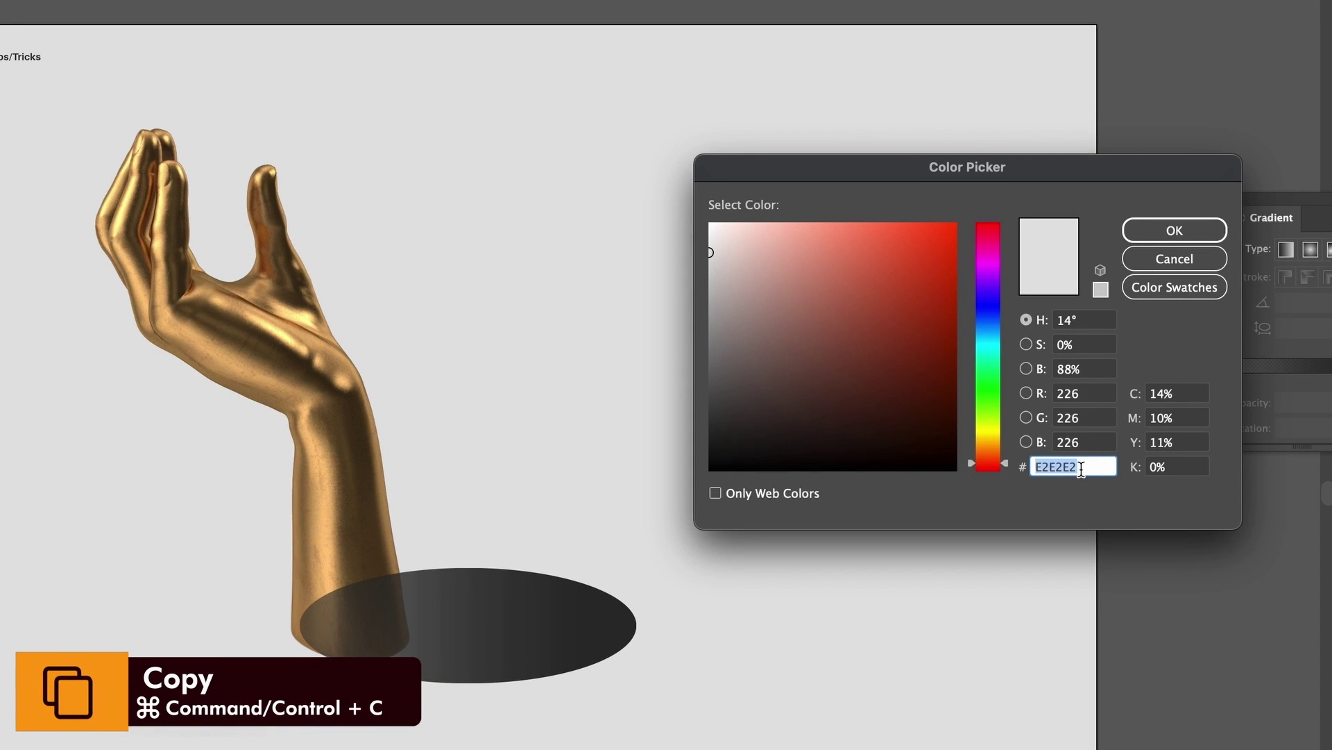
{"action": "left_click", "coordinate": [1174, 229]}
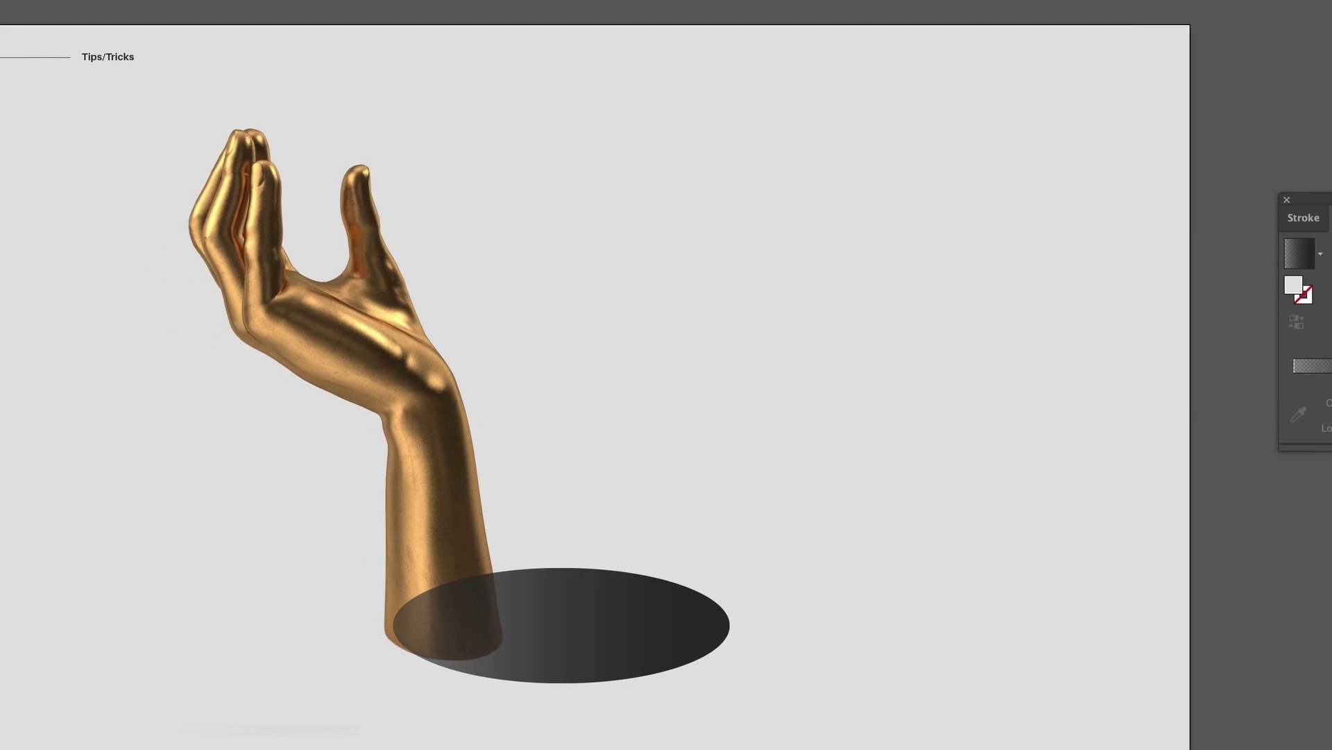
{"action": "left_click", "coordinate": [604, 620]}
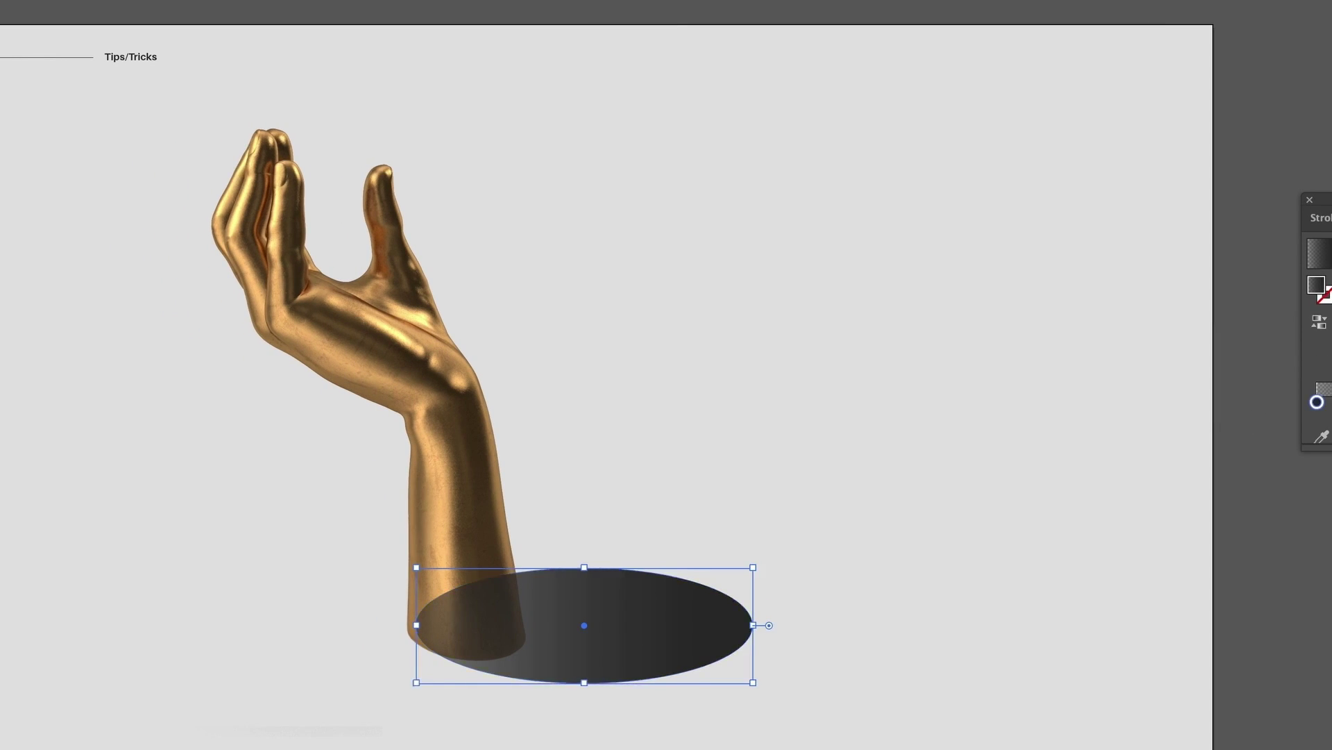
Set the shadow gradient's stop to RGB hex E2E2E2 at 0% opacity
{"action": "double_click", "coordinate": [1317, 402]}
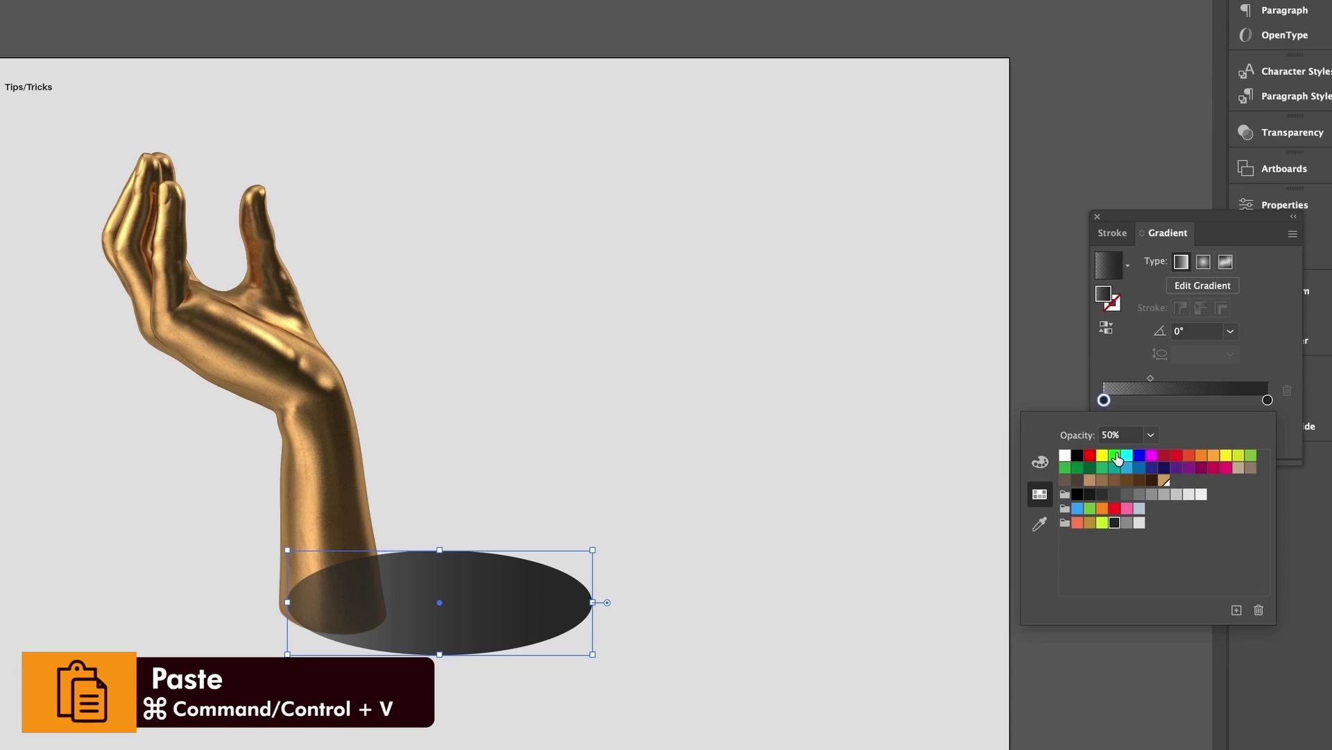
{"action": "left_click", "coordinate": [1040, 463]}
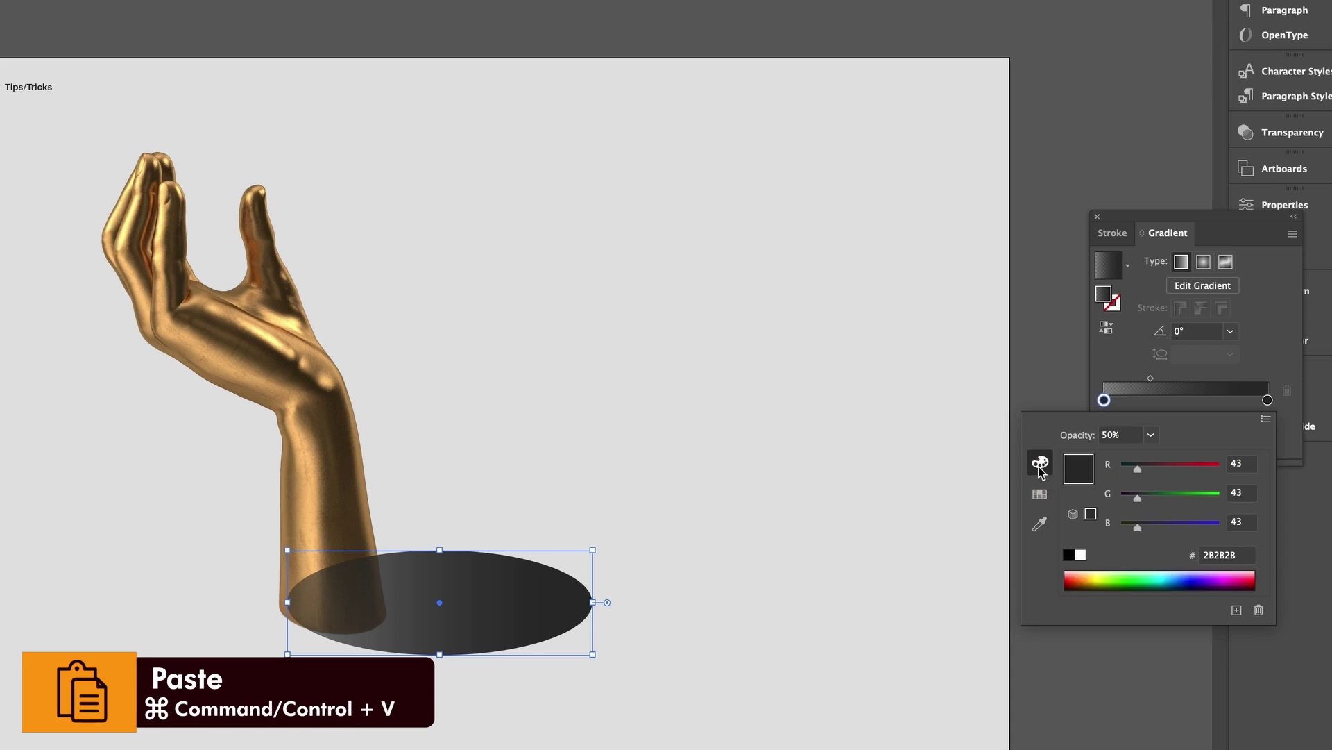
{"action": "left_click", "coordinate": [1266, 419]}
{"action": "left_click", "coordinate": [1199, 464]}
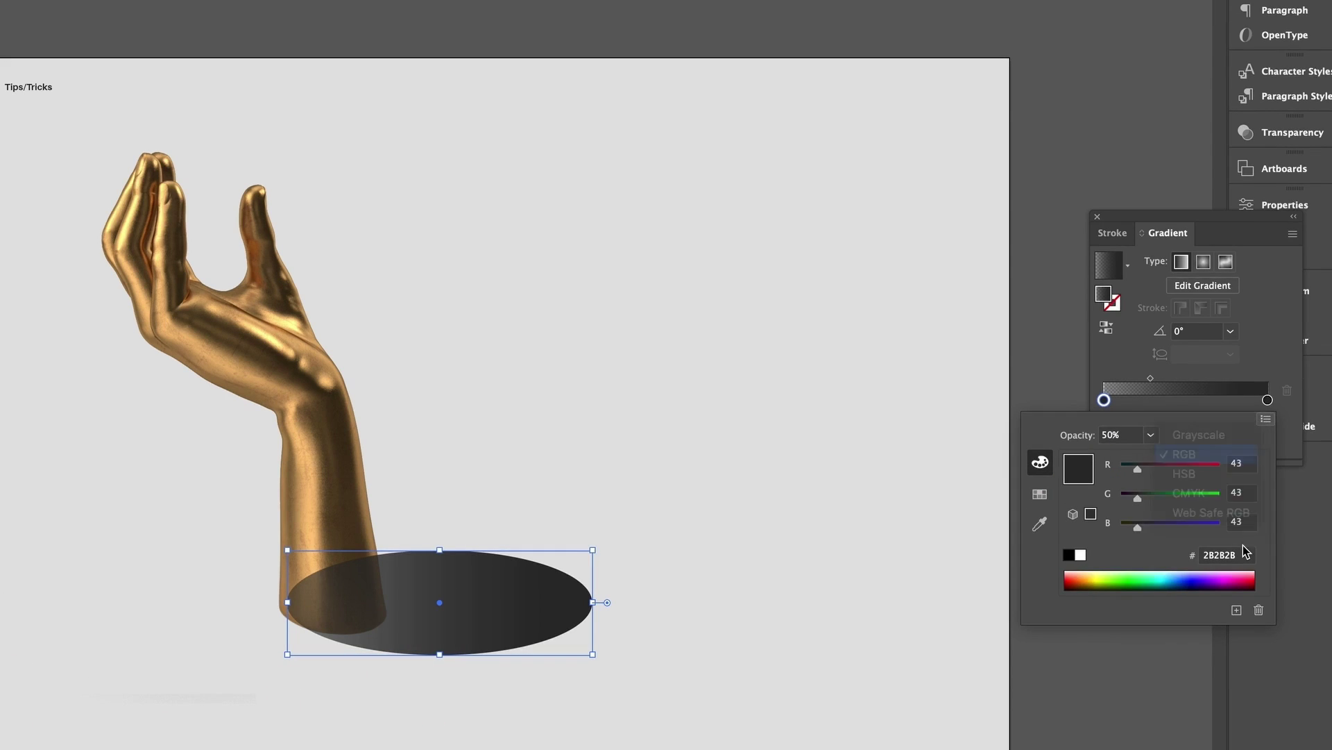
{"action": "left_click", "coordinate": [1243, 548]}
{"action": "key", "text": "ctrl+v"}
{"action": "key", "text": "Return"}
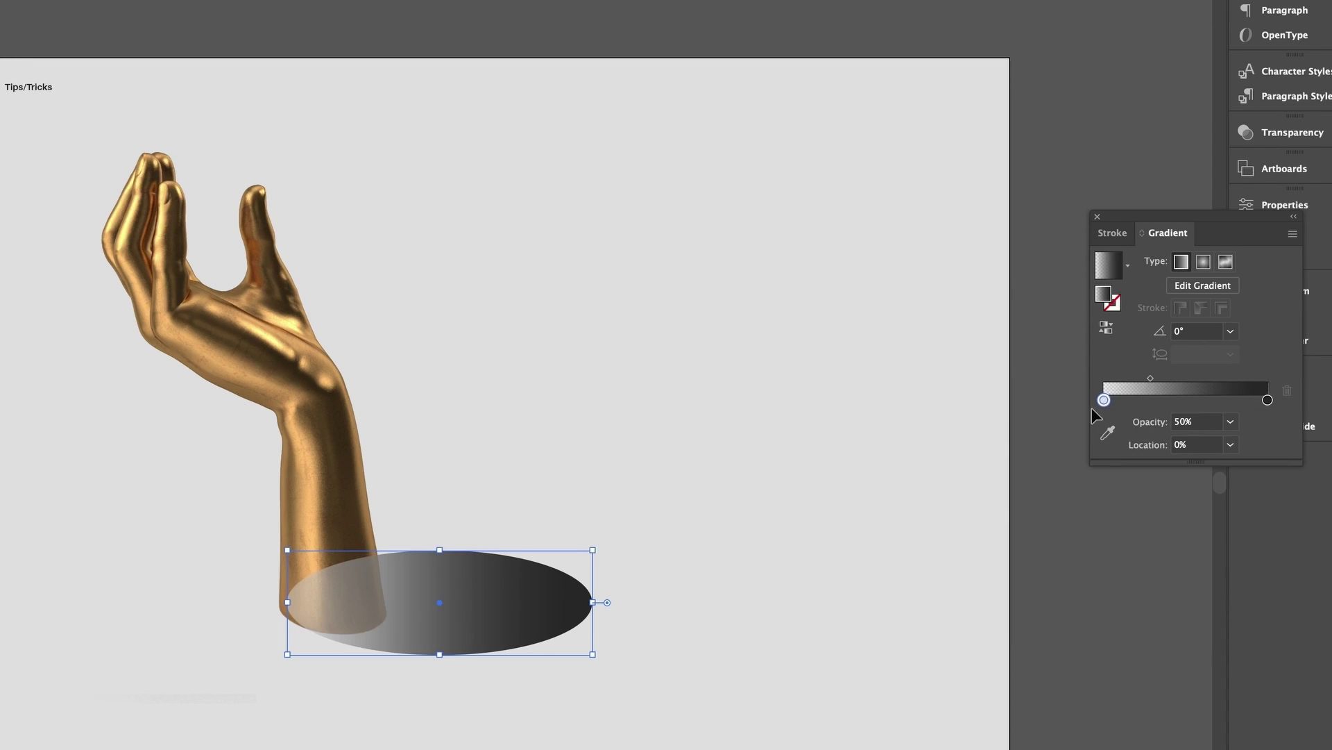
{"action": "left_click", "coordinate": [1227, 422]}
{"action": "left_click", "coordinate": [1235, 443]}
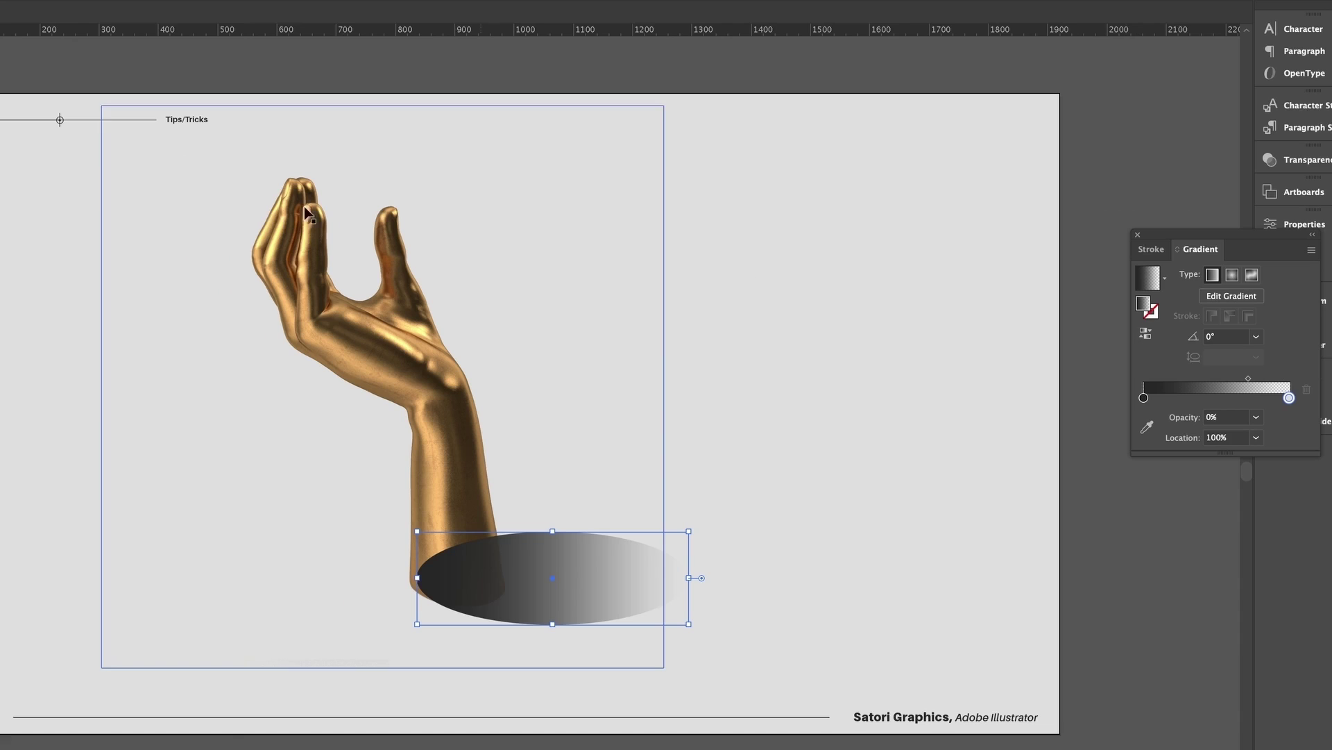
Bring the gold hand in front of the shadow ellipse
{"action": "left_click", "coordinate": [301, 340]}
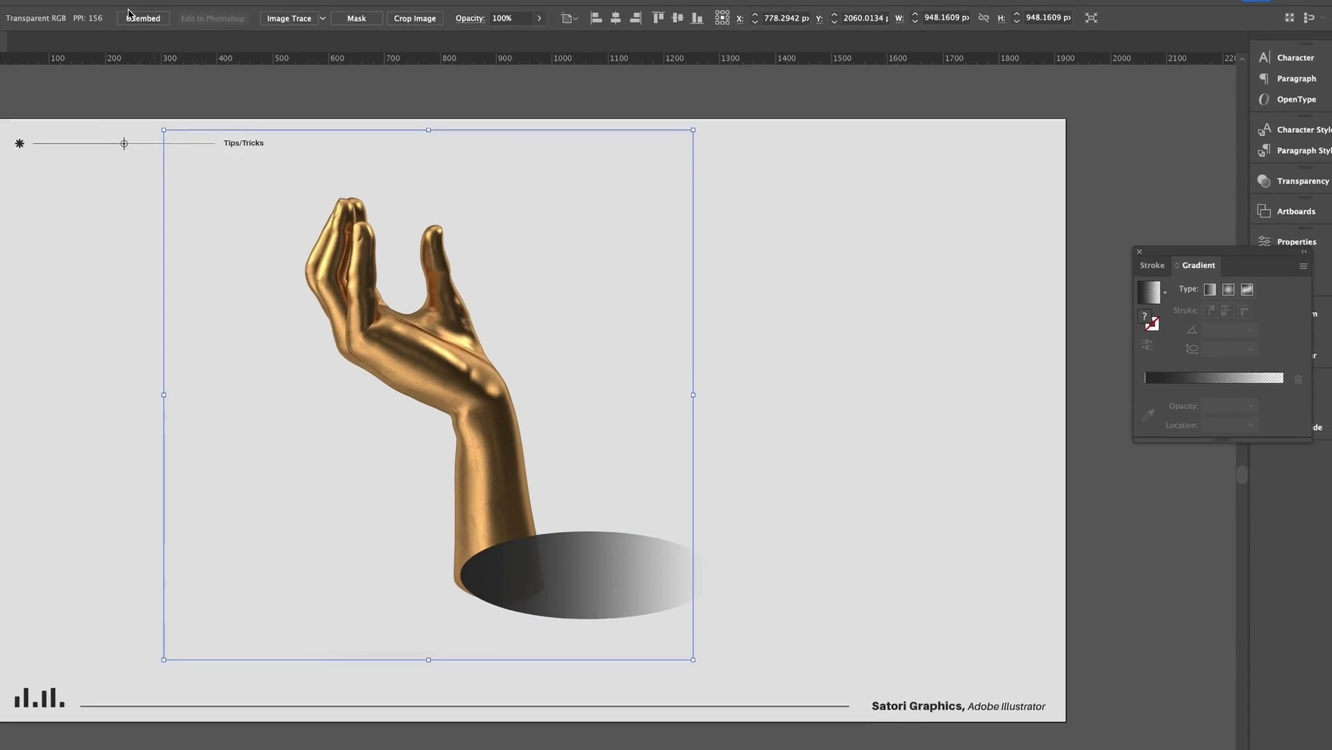
{"action": "left_click", "coordinate": [105, 9]}
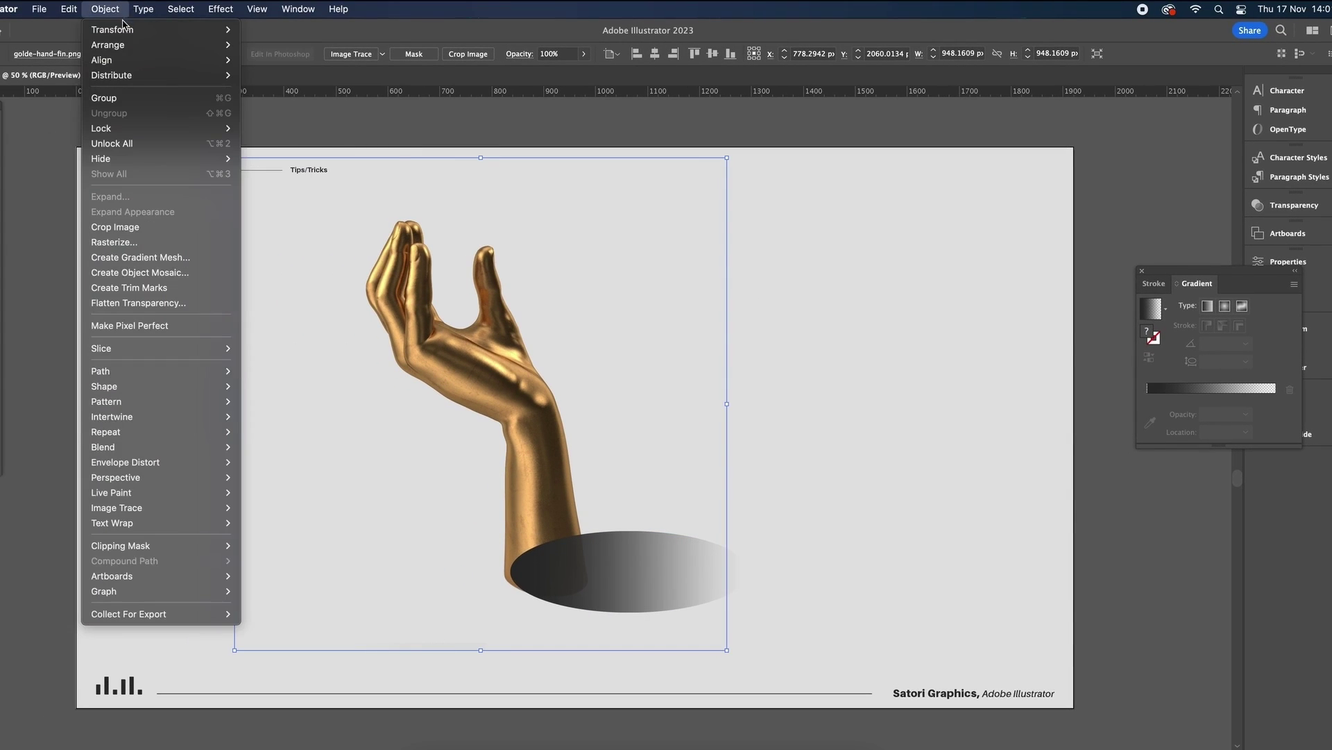
{"action": "mouse_move", "coordinate": [132, 45]}
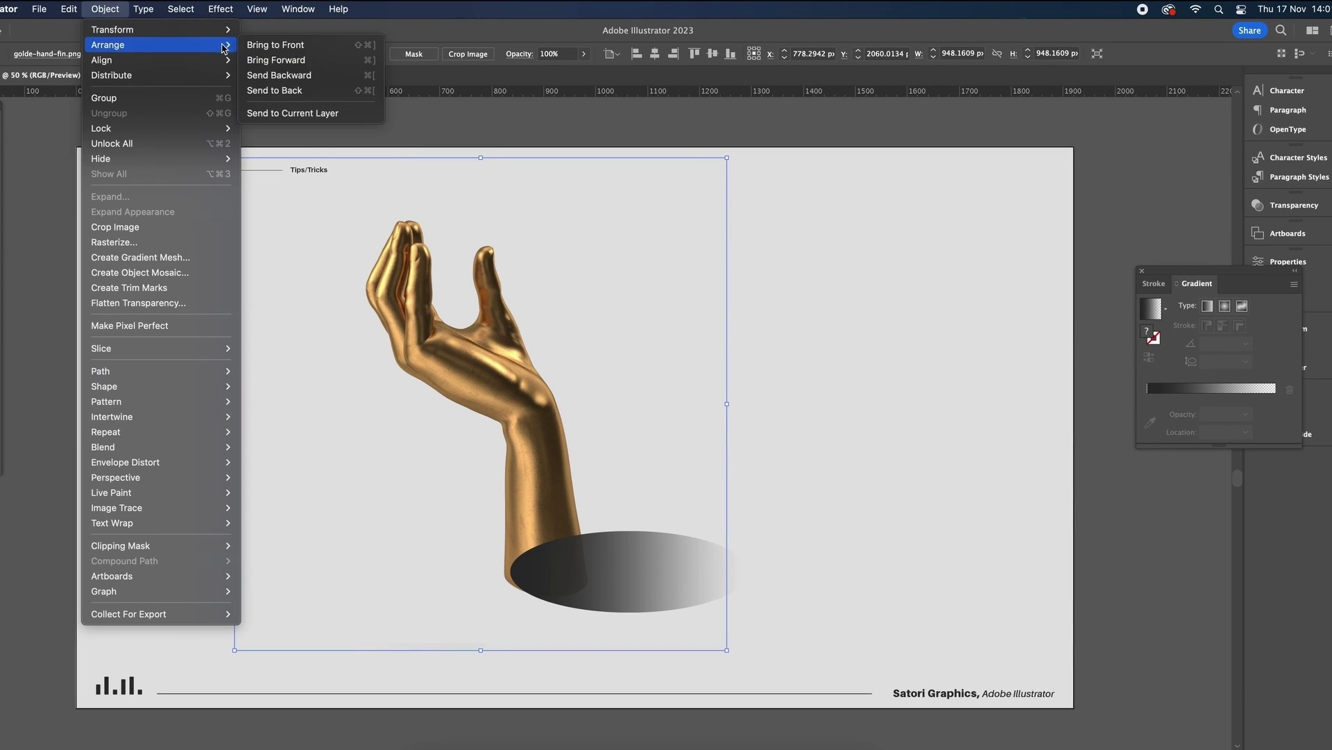
{"action": "left_click", "coordinate": [261, 45]}
Apply a Gaussian Blur of about 19.98 px to the shadow ellipse
{"action": "left_click", "coordinate": [744, 570]}
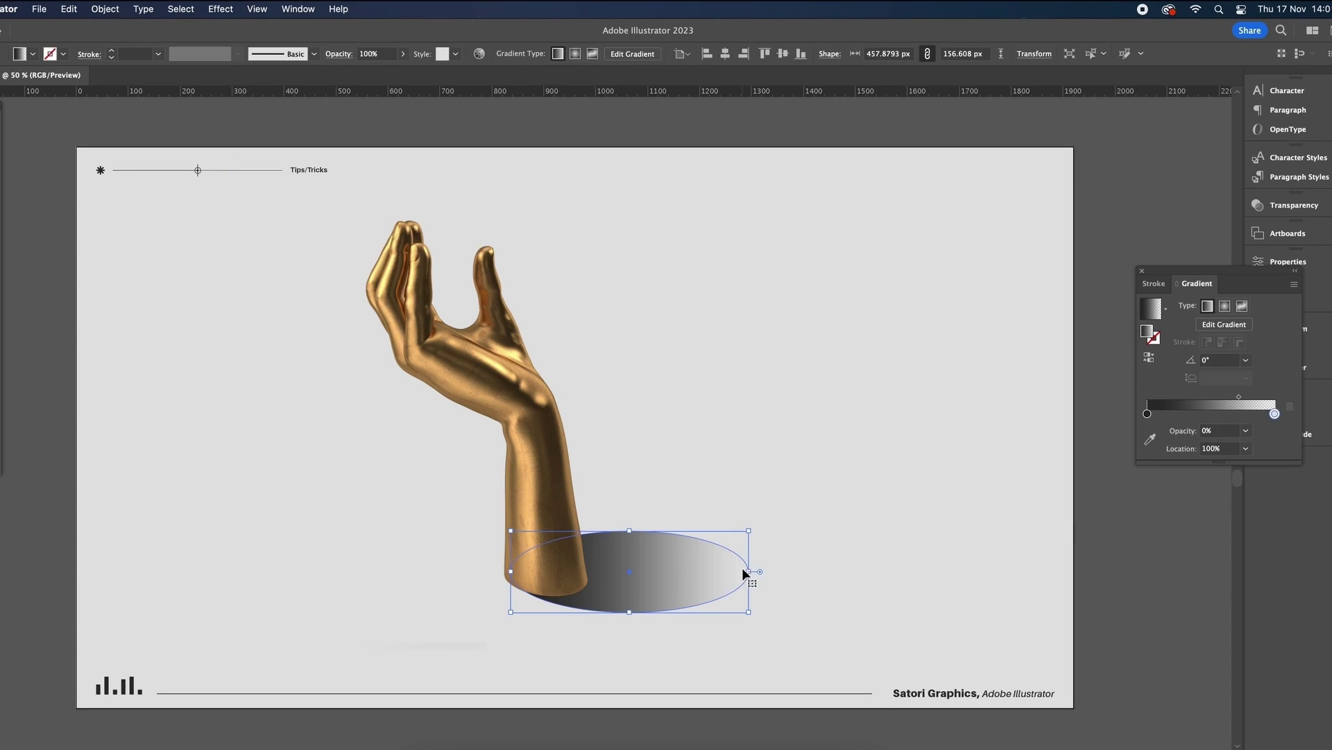
{"action": "left_click", "coordinate": [217, 8]}
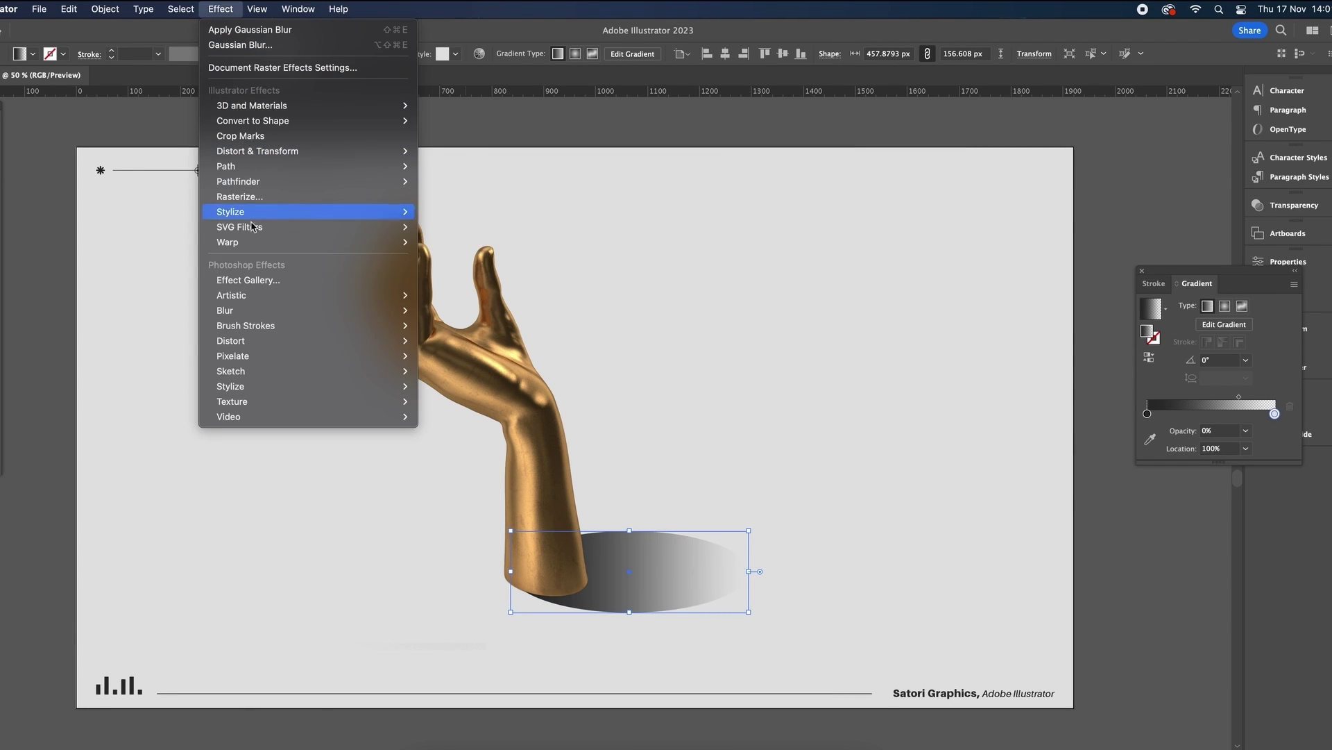
{"action": "mouse_move", "coordinate": [262, 312]}
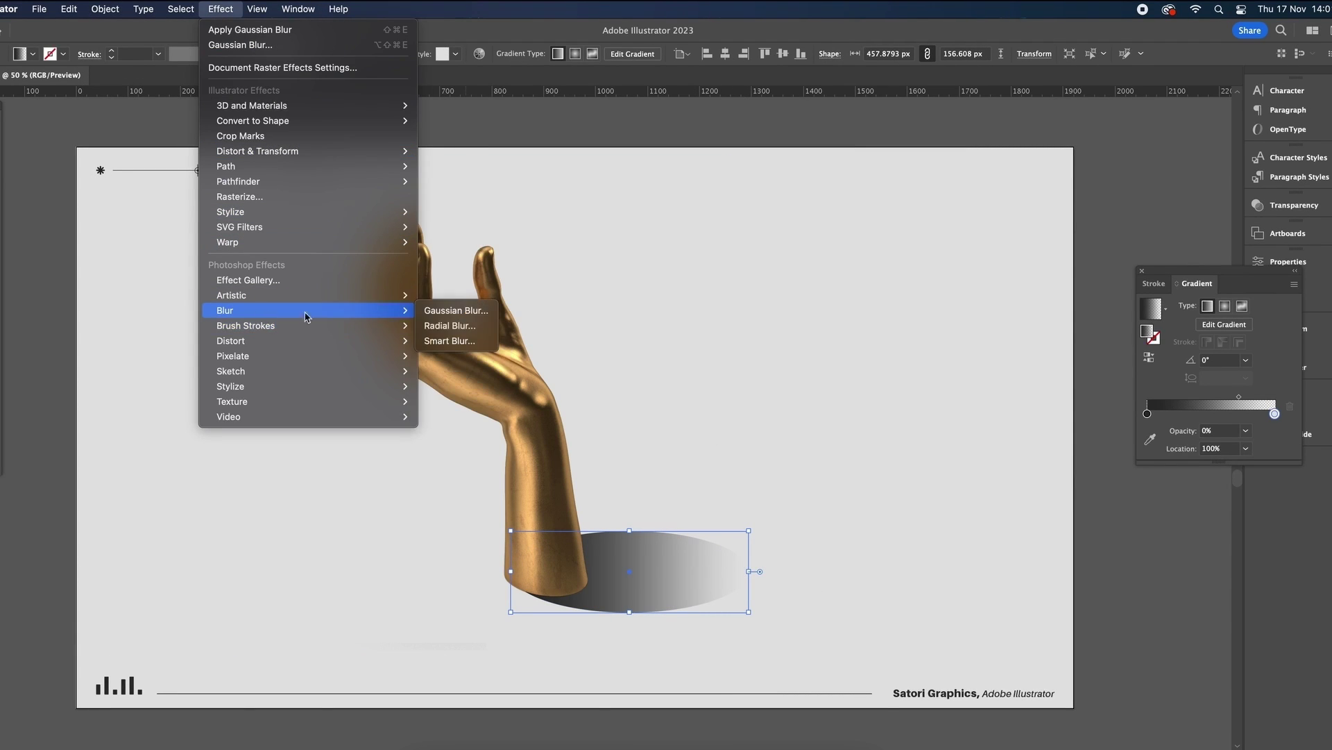
{"action": "left_click", "coordinate": [433, 317]}
{"action": "left_click_drag", "start_coordinate": [835, 356], "coordinate": [894, 348]}
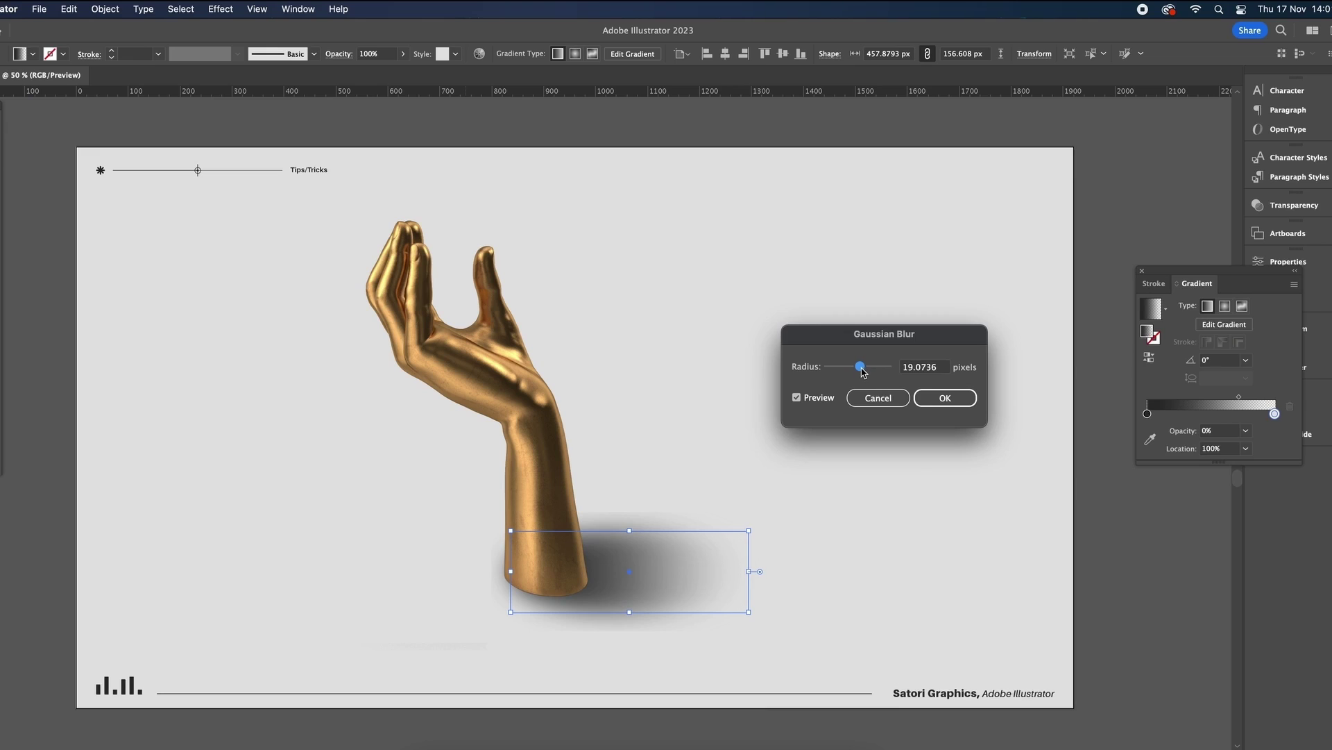
{"action": "left_click_drag", "start_coordinate": [863, 373], "coordinate": [864, 370]}
{"action": "left_click", "coordinate": [945, 398]}
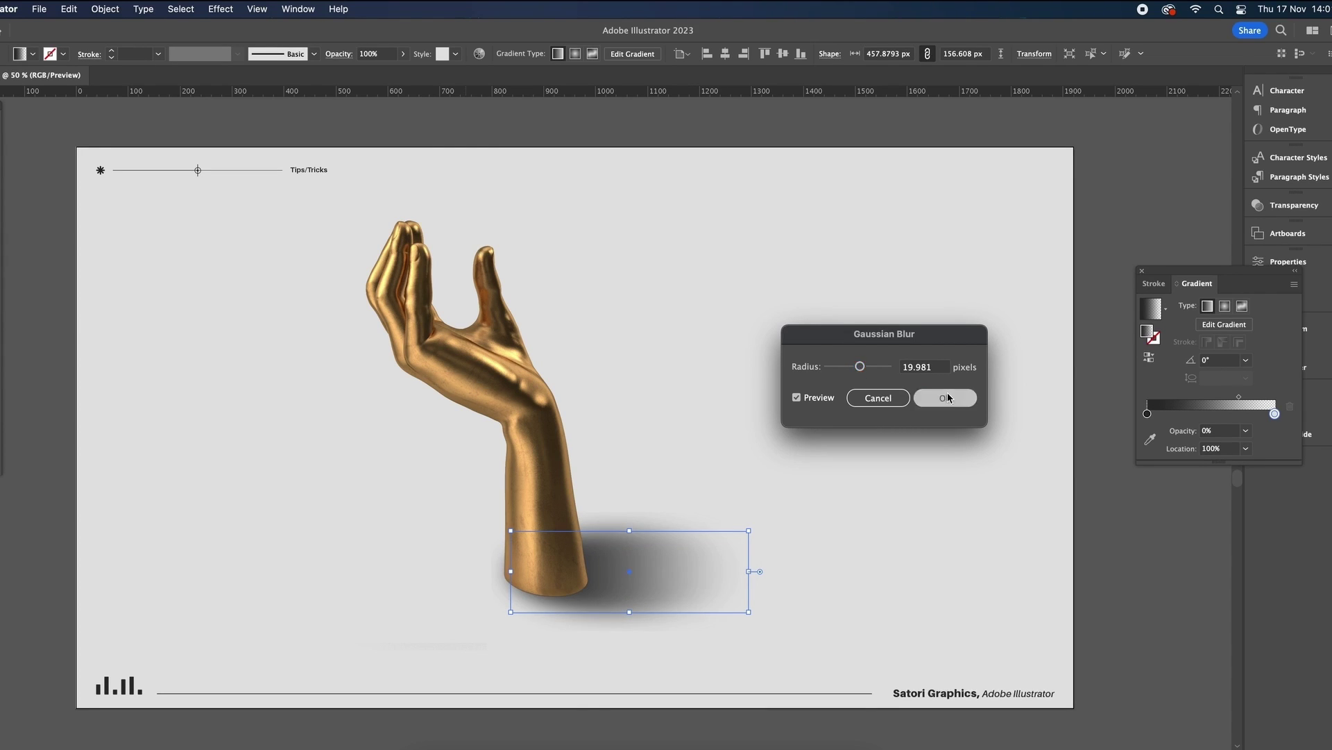
{"action": "left_click", "coordinate": [970, 584]}
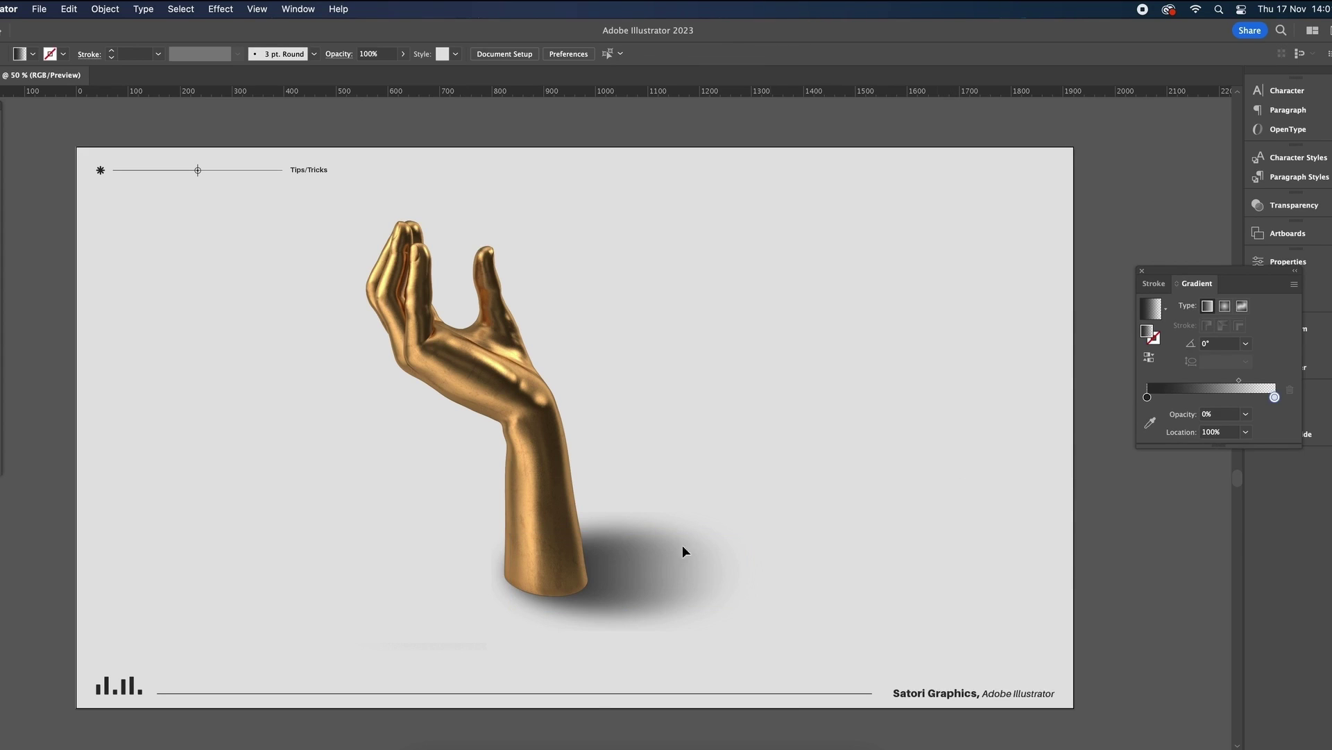
Add a 55 px Feather effect to the blurred shadow and view the whole artboard
{"action": "scroll", "coordinate": [660, 533], "scroll_direction": "up", "scroll_amount": 1}
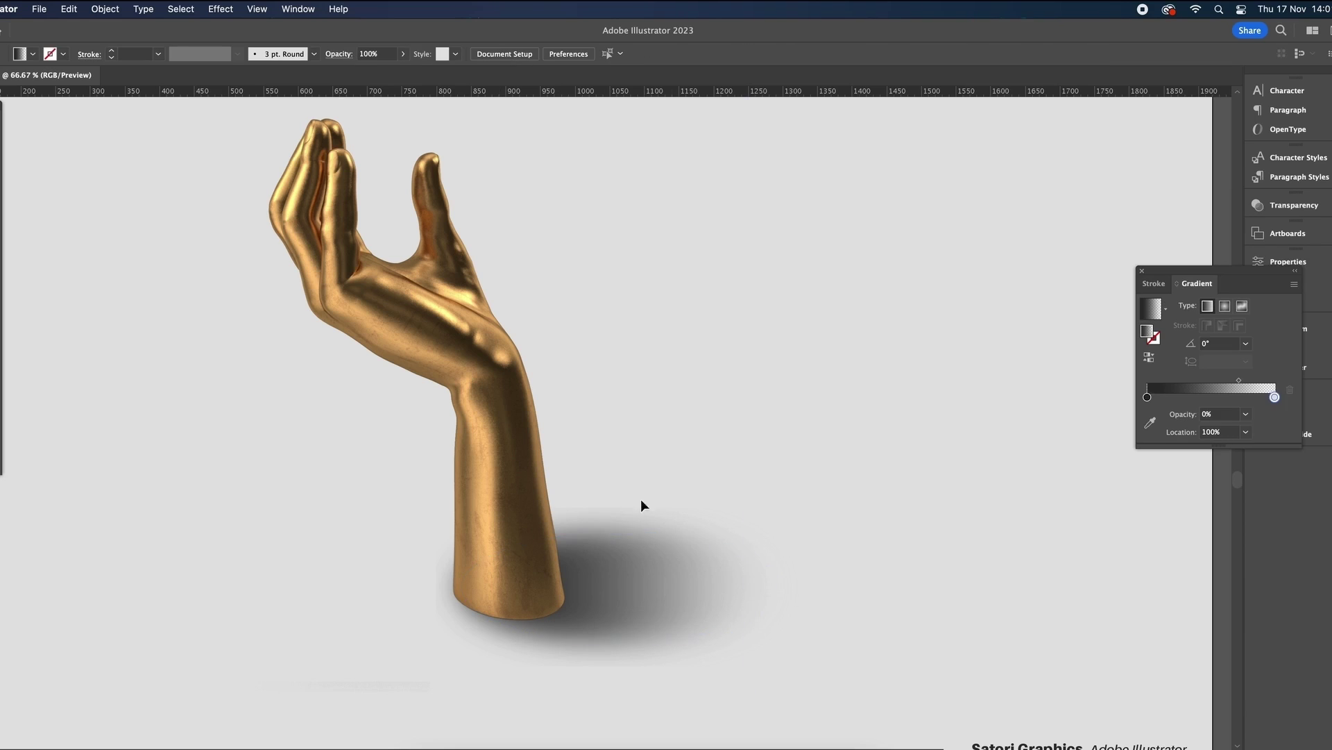
{"action": "left_click", "coordinate": [684, 570]}
{"action": "left_click", "coordinate": [221, 8]}
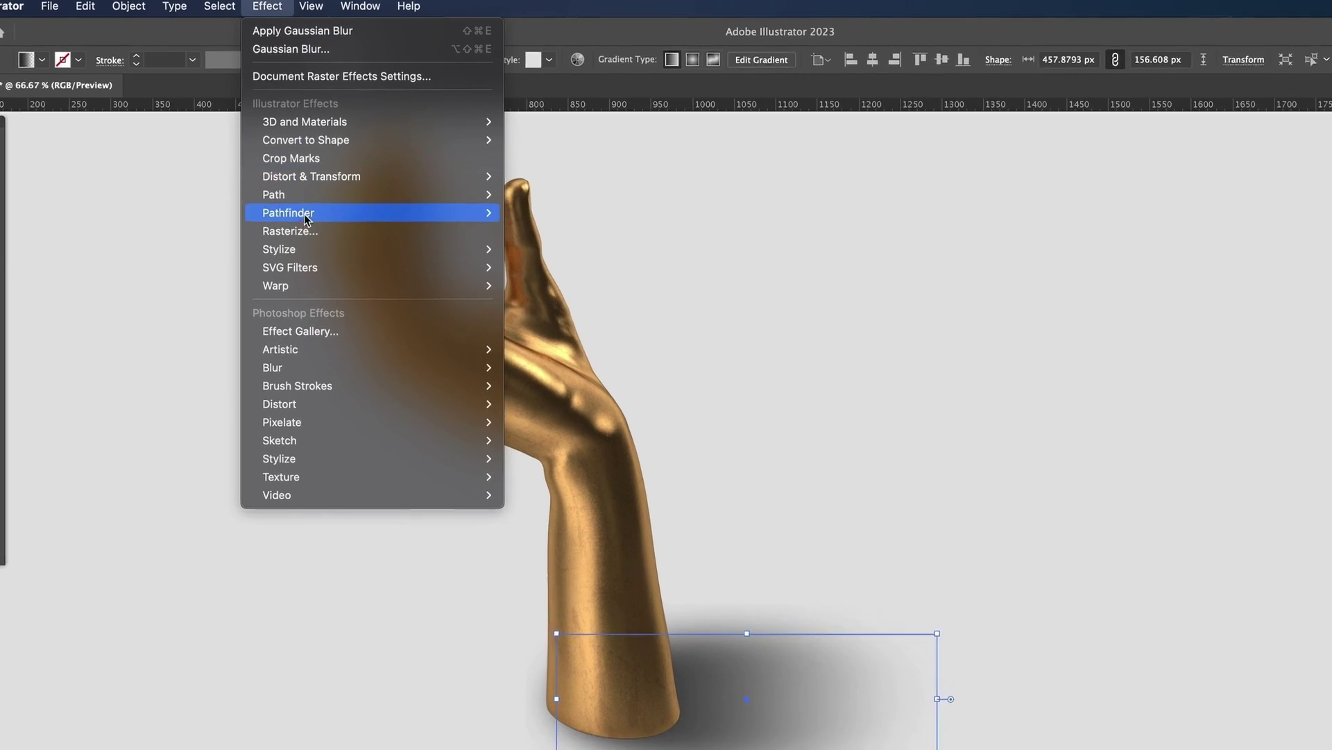
{"action": "mouse_move", "coordinate": [316, 249]}
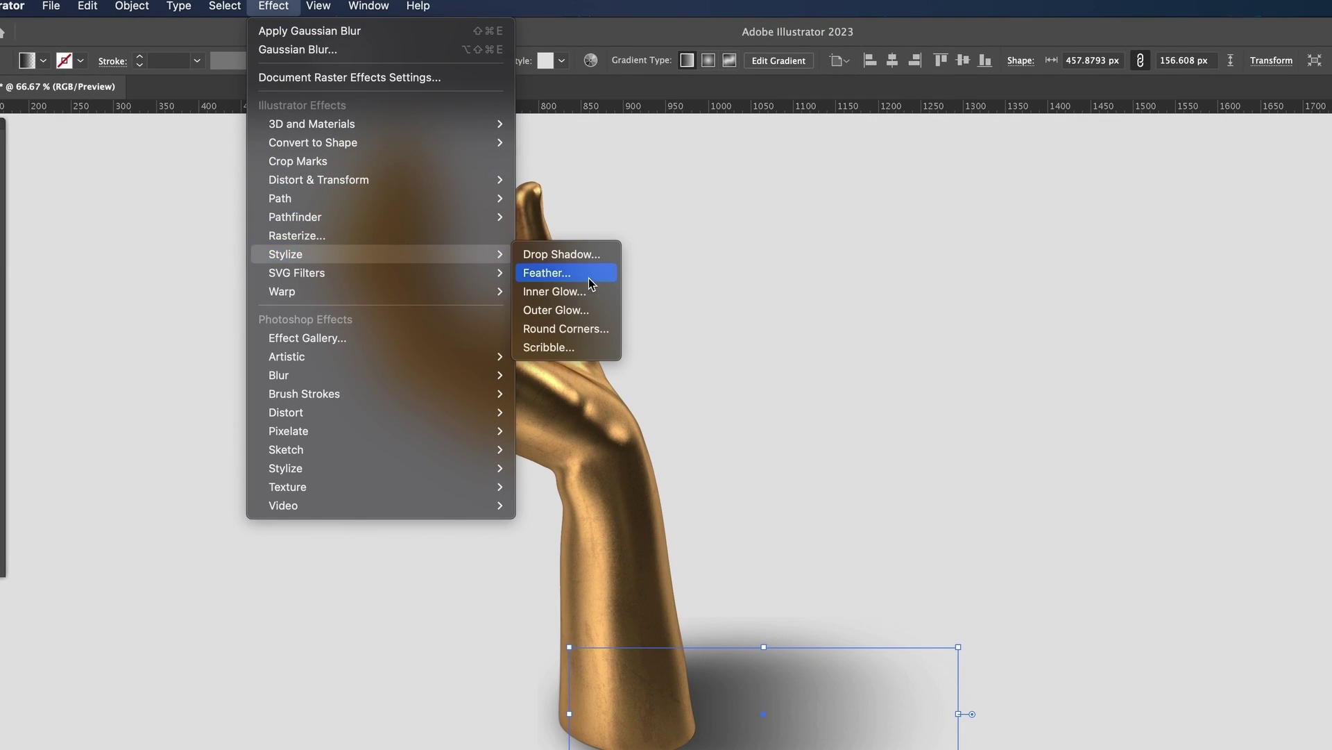
{"action": "left_click", "coordinate": [589, 279]}
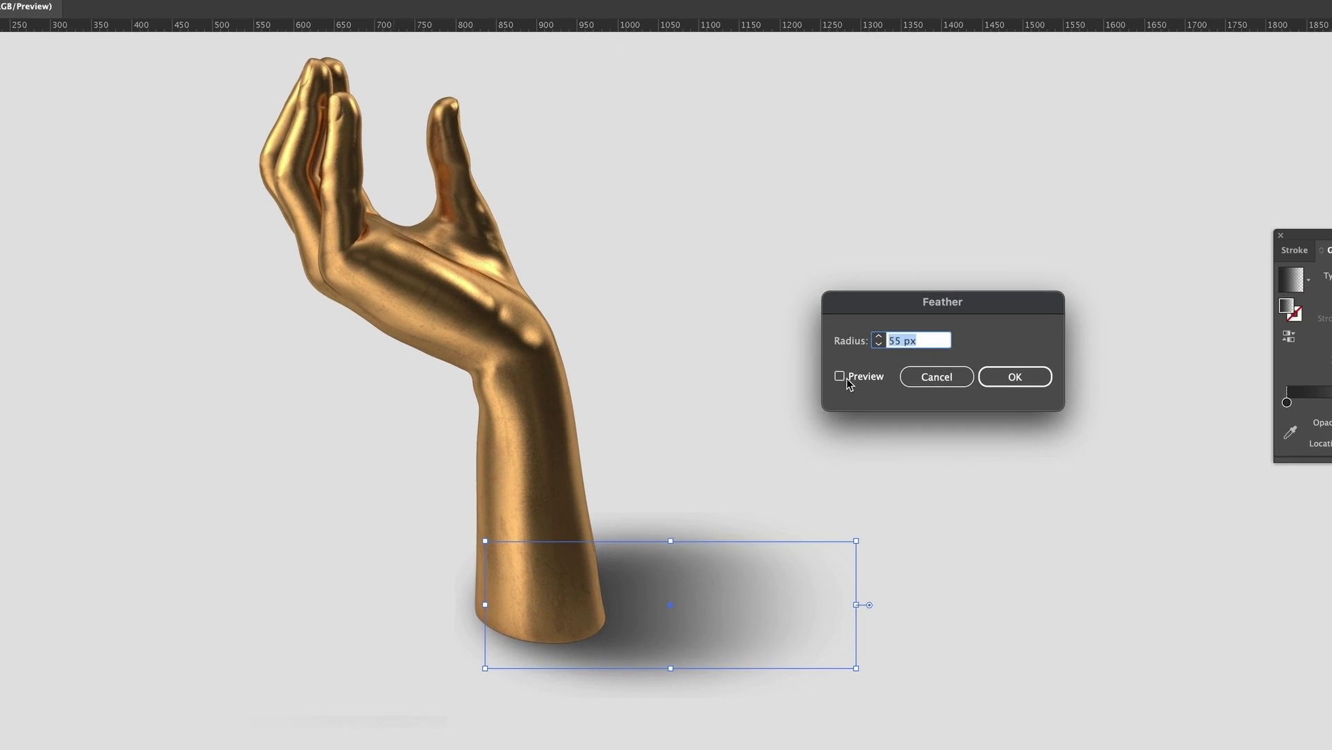
{"action": "left_click", "coordinate": [839, 376]}
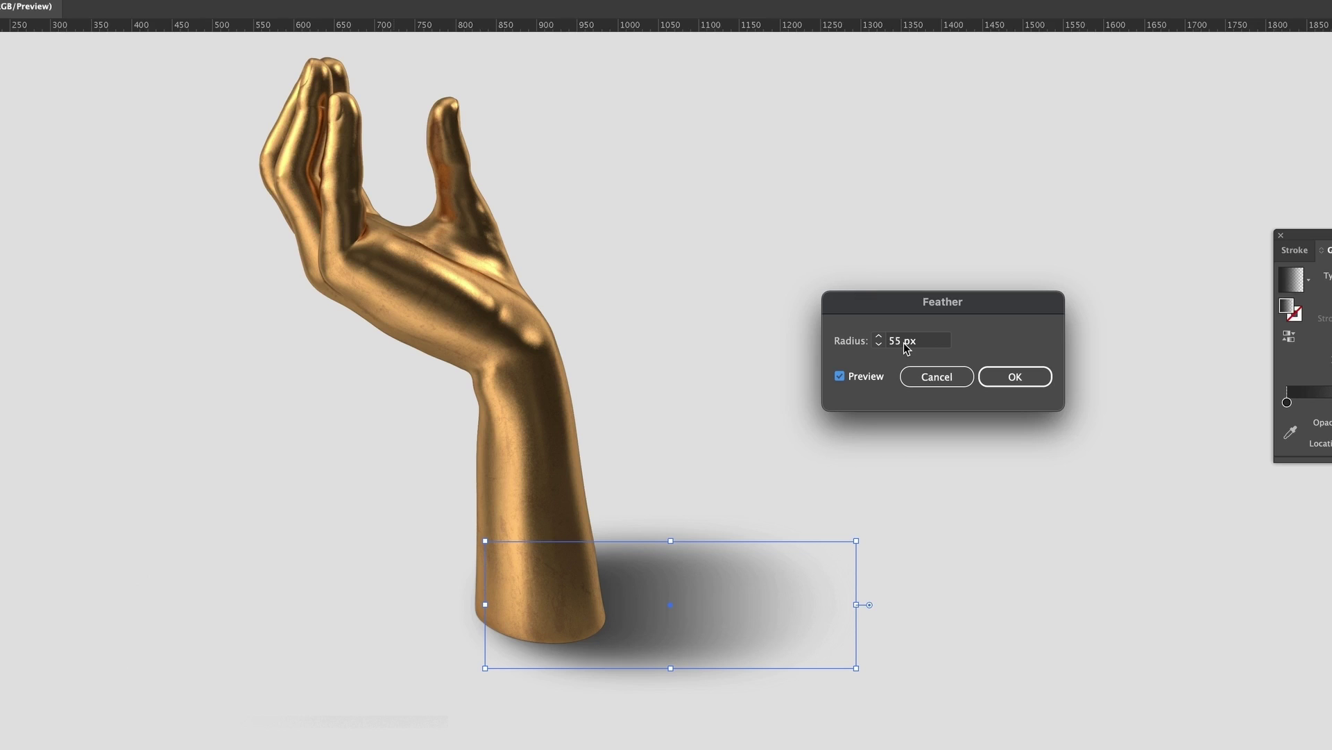
{"action": "left_click", "coordinate": [1015, 376]}
{"action": "left_click", "coordinate": [1088, 482]}
{"action": "key", "text": "super+0"}
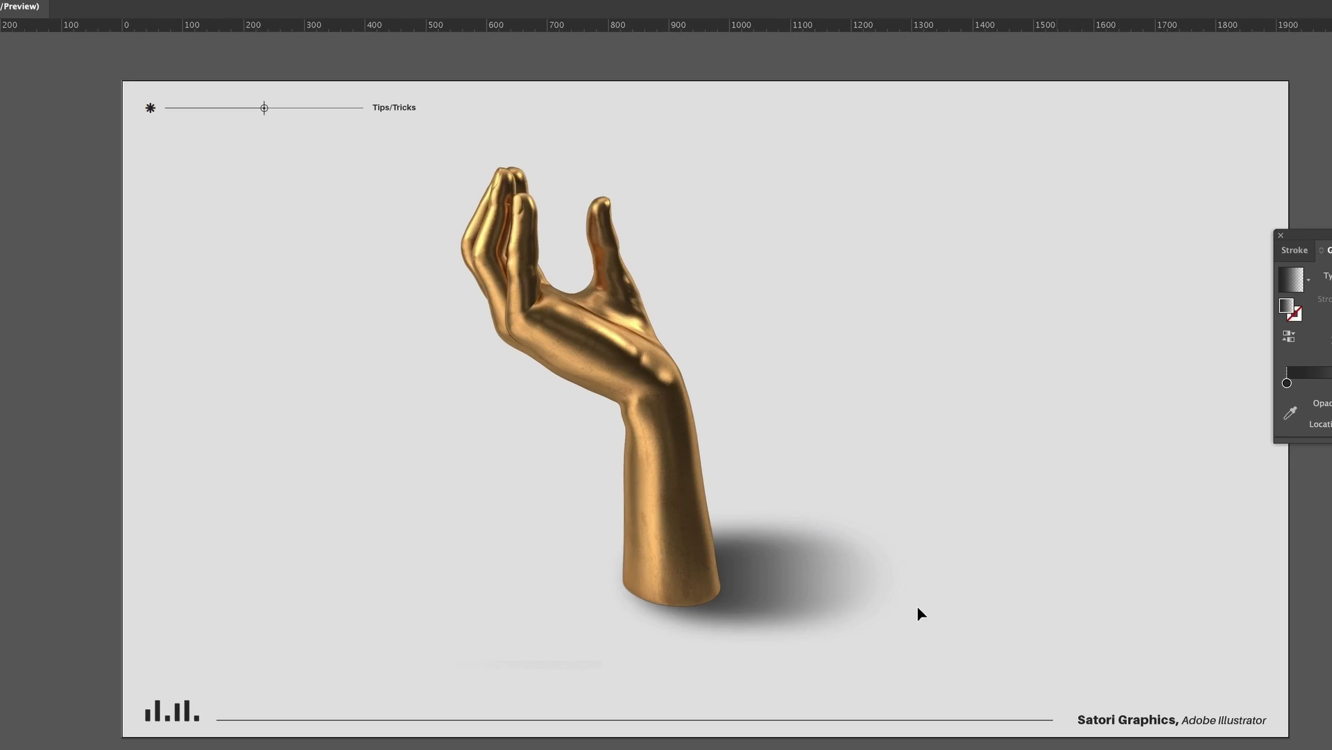
Resize the feathered shadow, tilt it diagonally down-right, and lower it below the hand
{"action": "left_click", "coordinate": [914, 575]}
{"action": "mouse_move", "coordinate": [914, 576]}
{"action": "left_mouse_down"}
{"action": "mouse_move", "coordinate": [1043, 582]}
{"action": "mouse_move", "coordinate": [893, 589]}
{"action": "mouse_move", "coordinate": [906, 585]}
{"action": "left_mouse_up"}
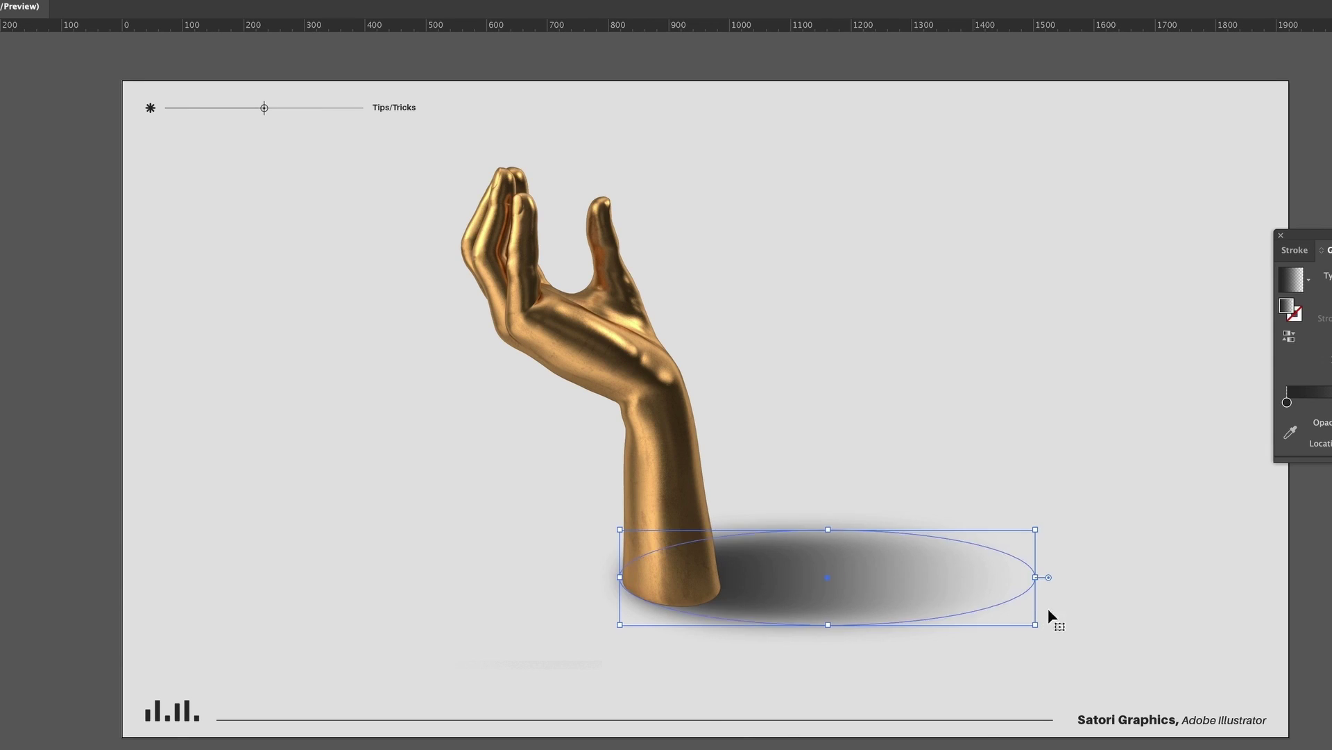
{"action": "left_click_drag", "start_coordinate": [1043, 632], "coordinate": [1021, 660]}
{"action": "left_click_drag", "start_coordinate": [923, 594], "coordinate": [843, 602]}
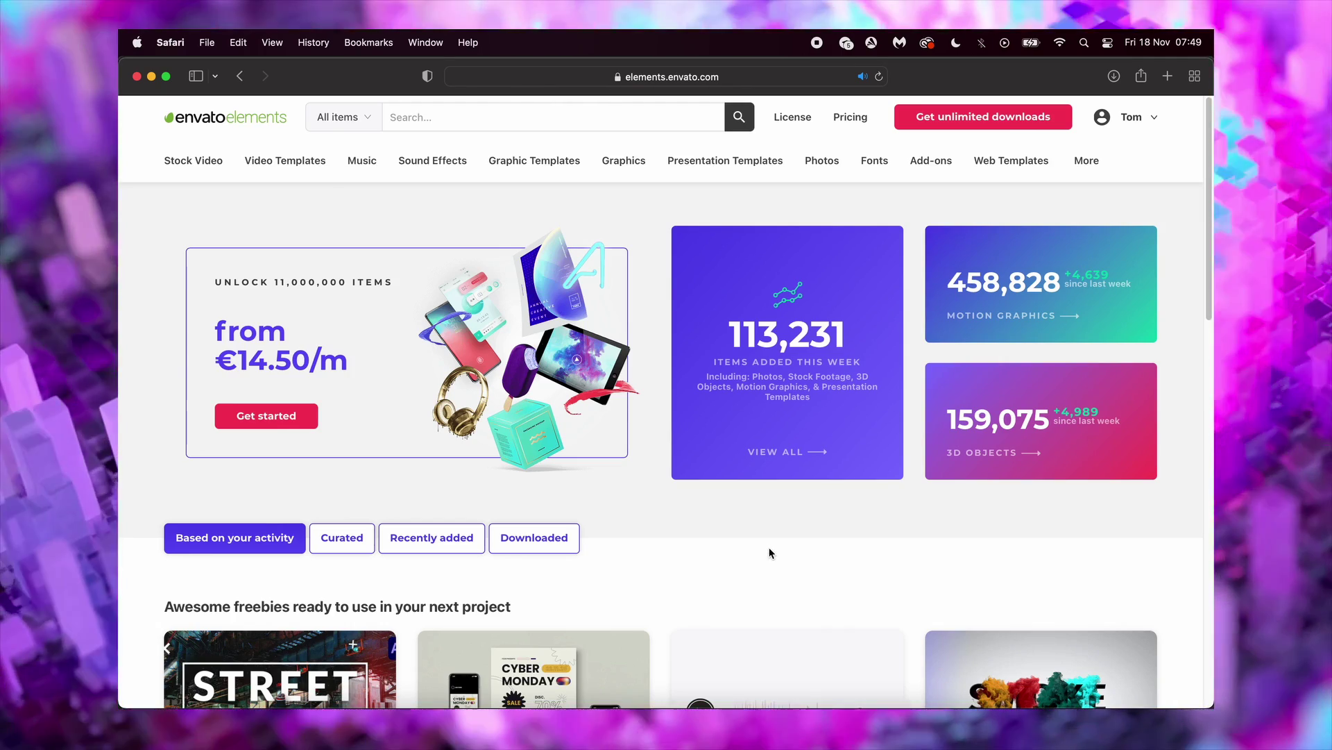
Filter Envato Elements to 3D, rotate the Computer Keyboard model, then go to Music
{"action": "left_click", "coordinate": [366, 116]}
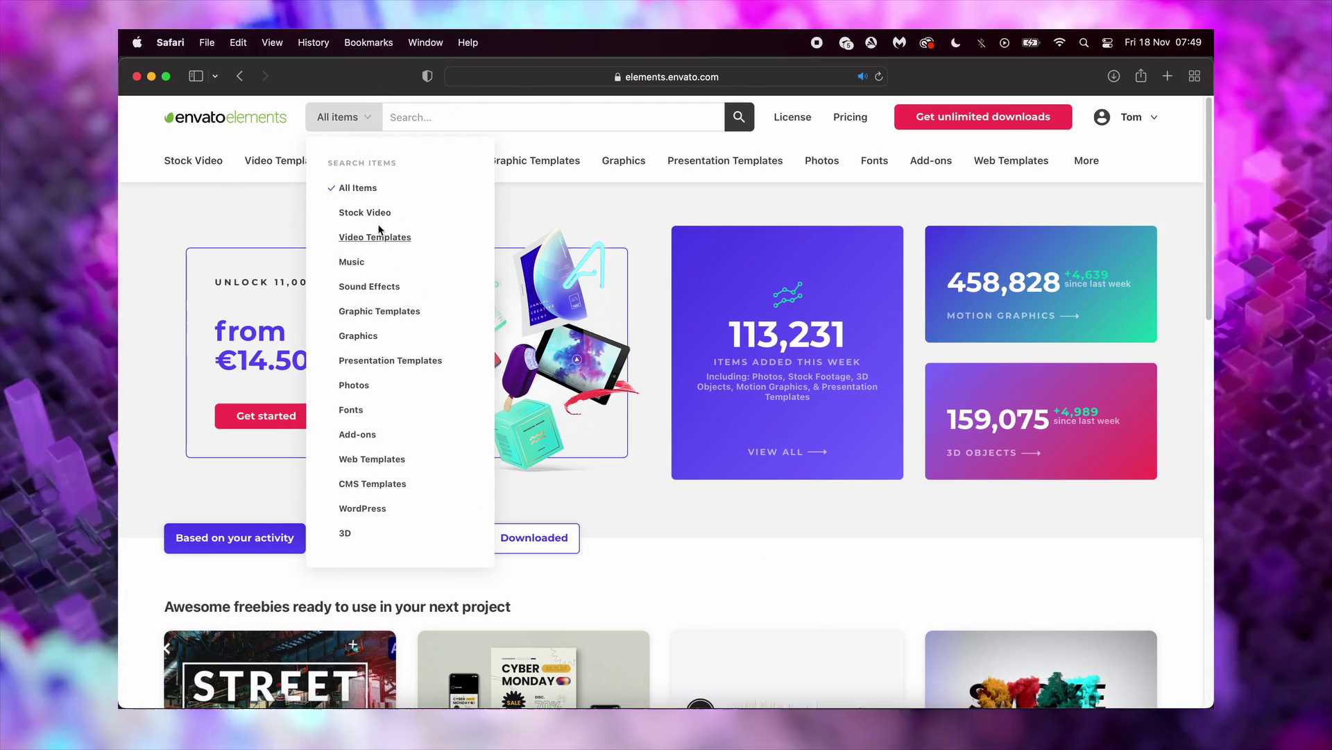
{"action": "left_click", "coordinate": [345, 533]}
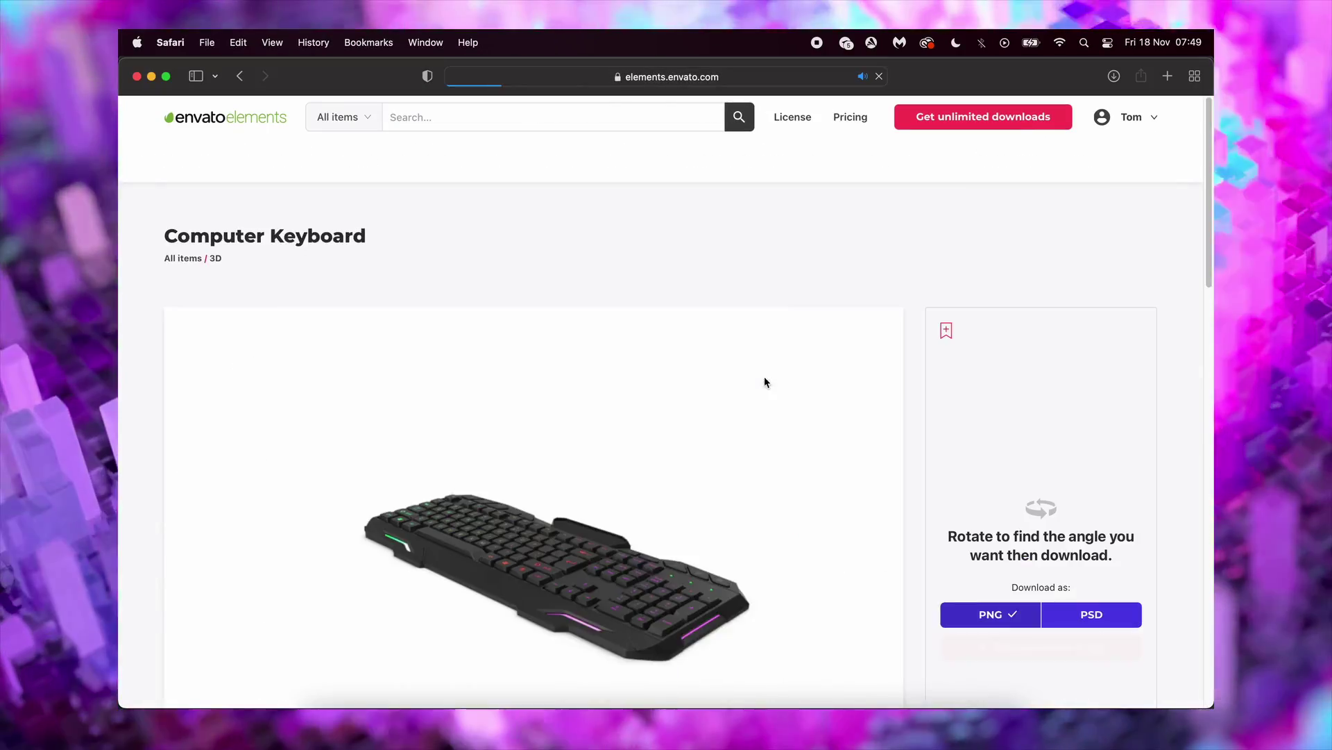
{"action": "scroll", "coordinate": [738, 403], "scroll_direction": "down", "scroll_amount": 3}
{"action": "mouse_move", "coordinate": [656, 449]}
{"action": "left_mouse_down"}
{"action": "mouse_move", "coordinate": [607, 436]}
{"action": "mouse_move", "coordinate": [633, 396]}
{"action": "mouse_move", "coordinate": [637, 444]}
{"action": "left_mouse_up"}
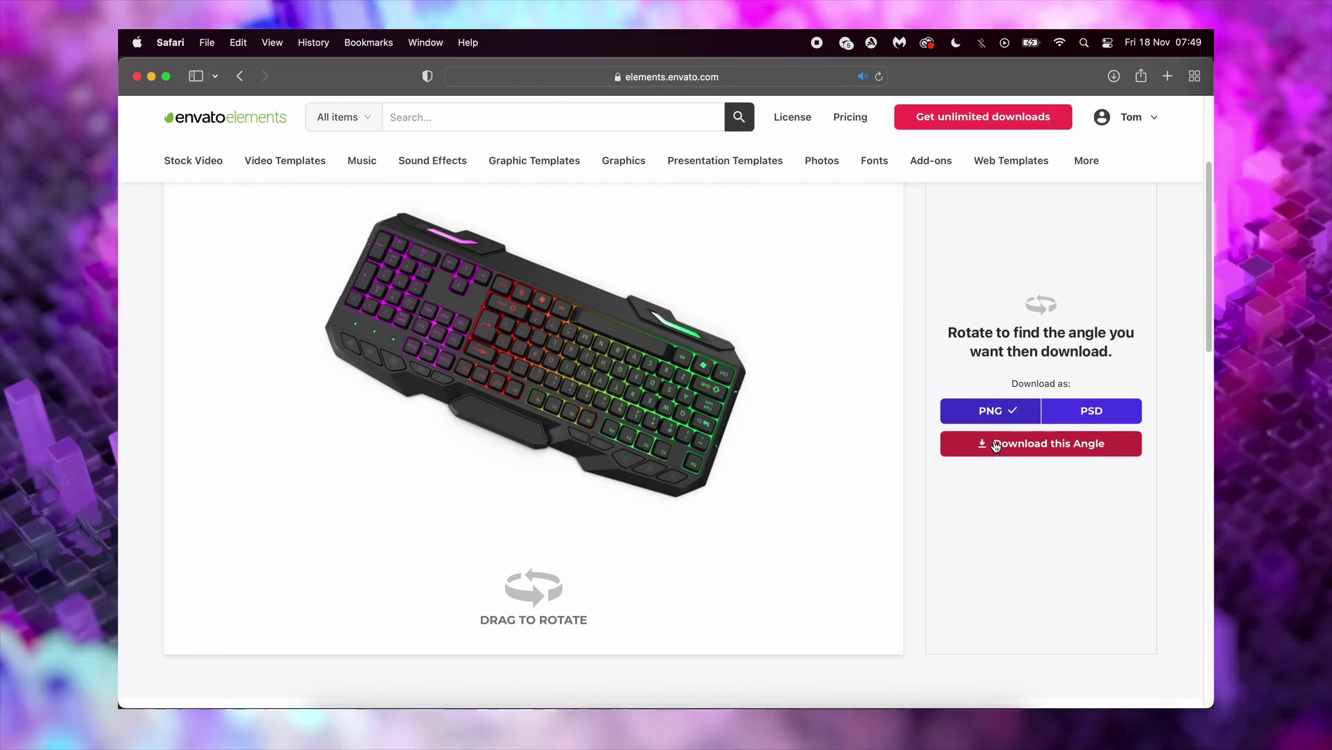
{"action": "left_click", "coordinate": [362, 161]}
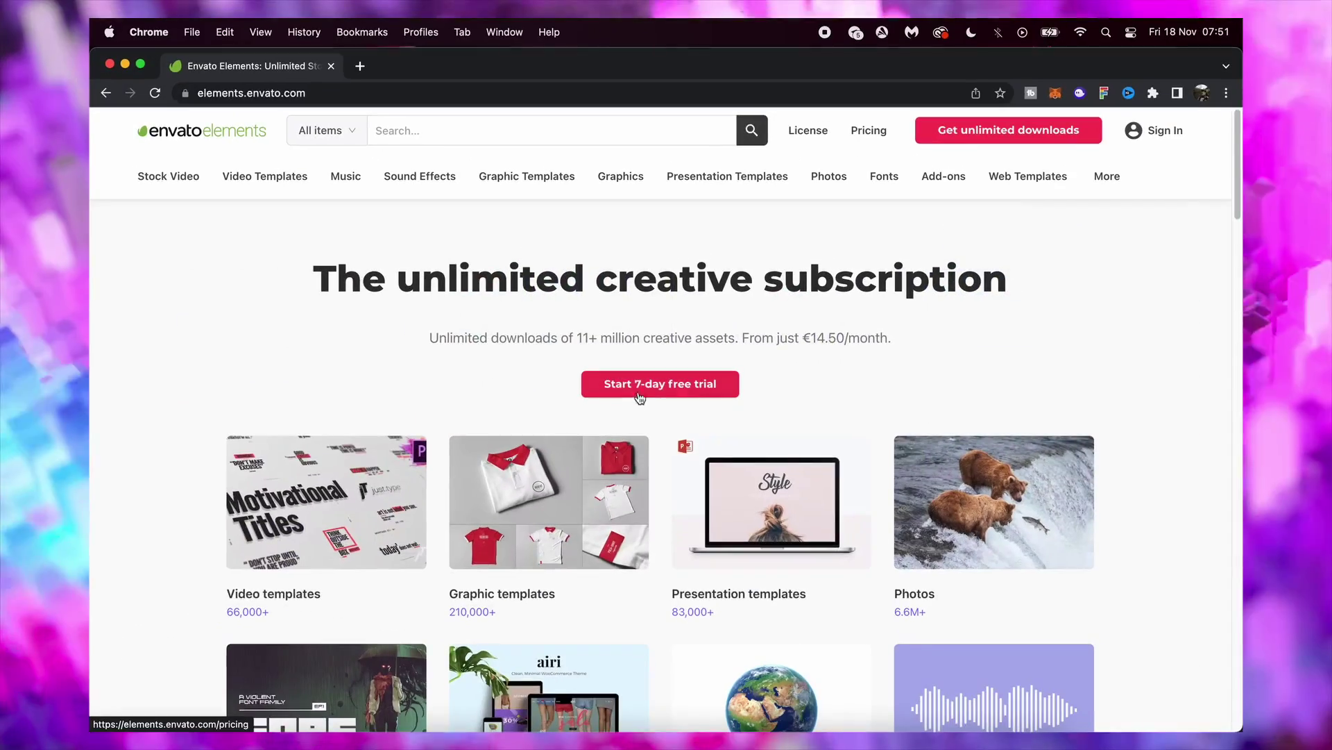
{"action": "left_click", "coordinate": [690, 387]}
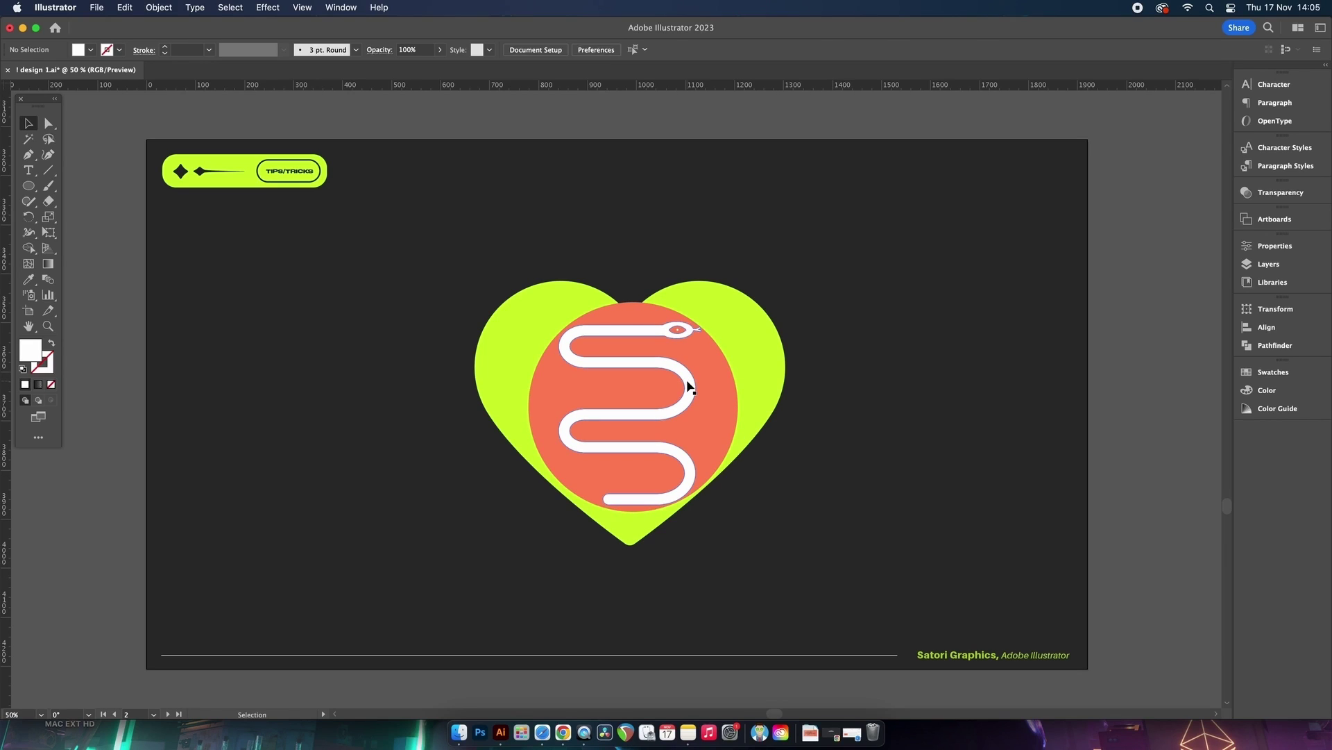
Send the white snake shape to the back with Shift+Cmd+[, then delete it
{"action": "left_click", "coordinate": [690, 387]}
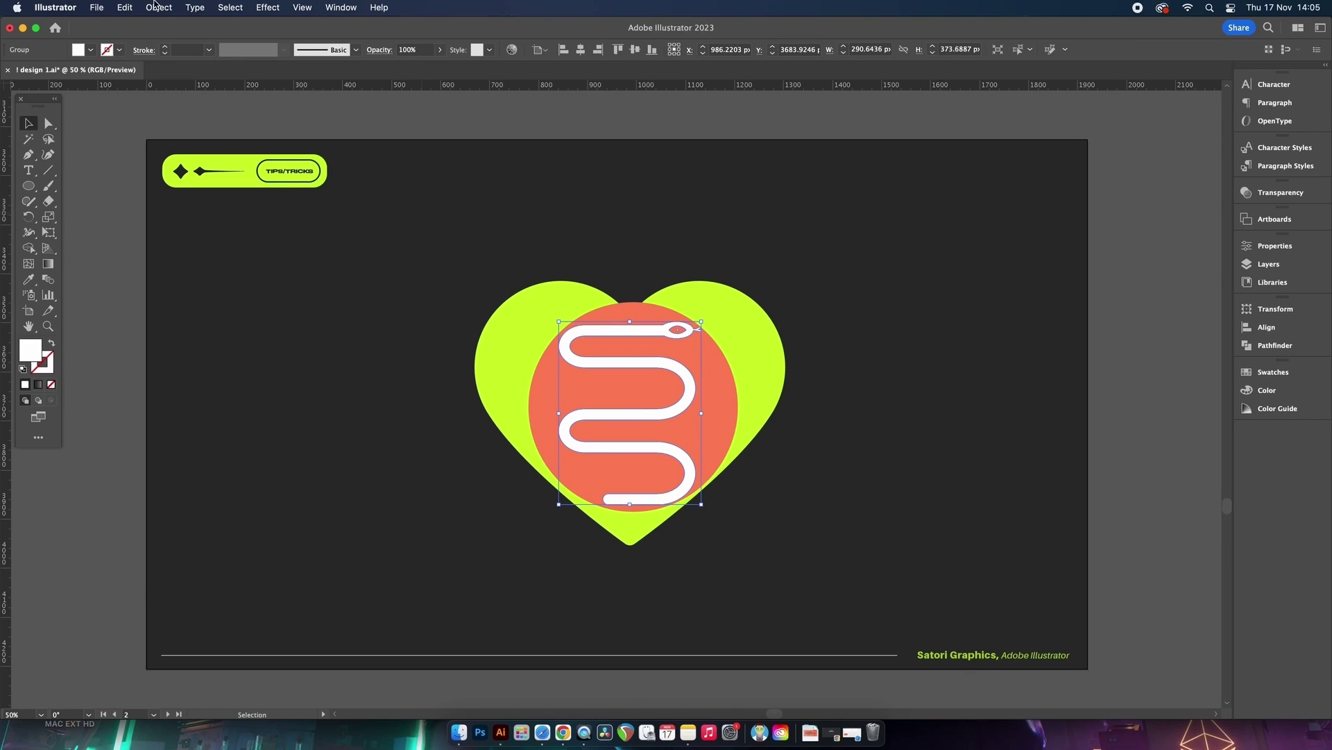
{"action": "left_click", "coordinate": [158, 7]}
{"action": "mouse_move", "coordinate": [161, 40]}
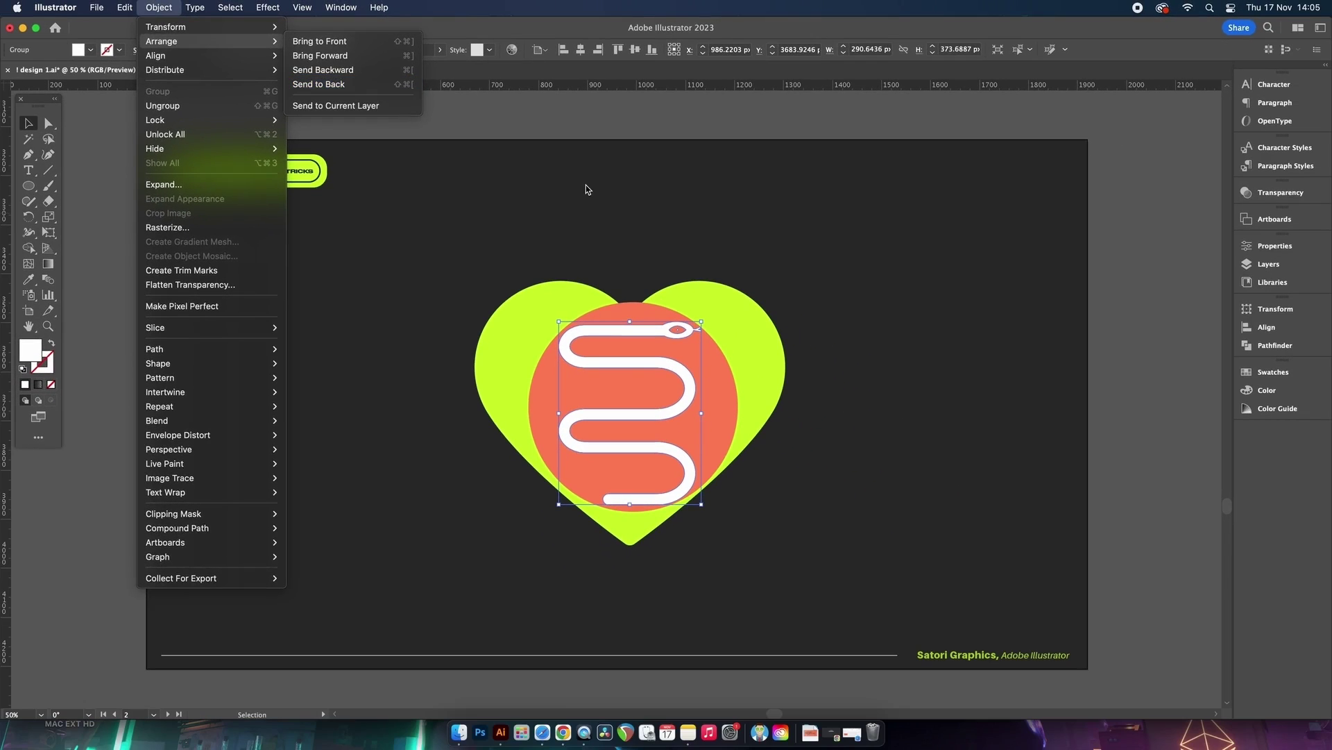
{"action": "left_click", "coordinate": [597, 188]}
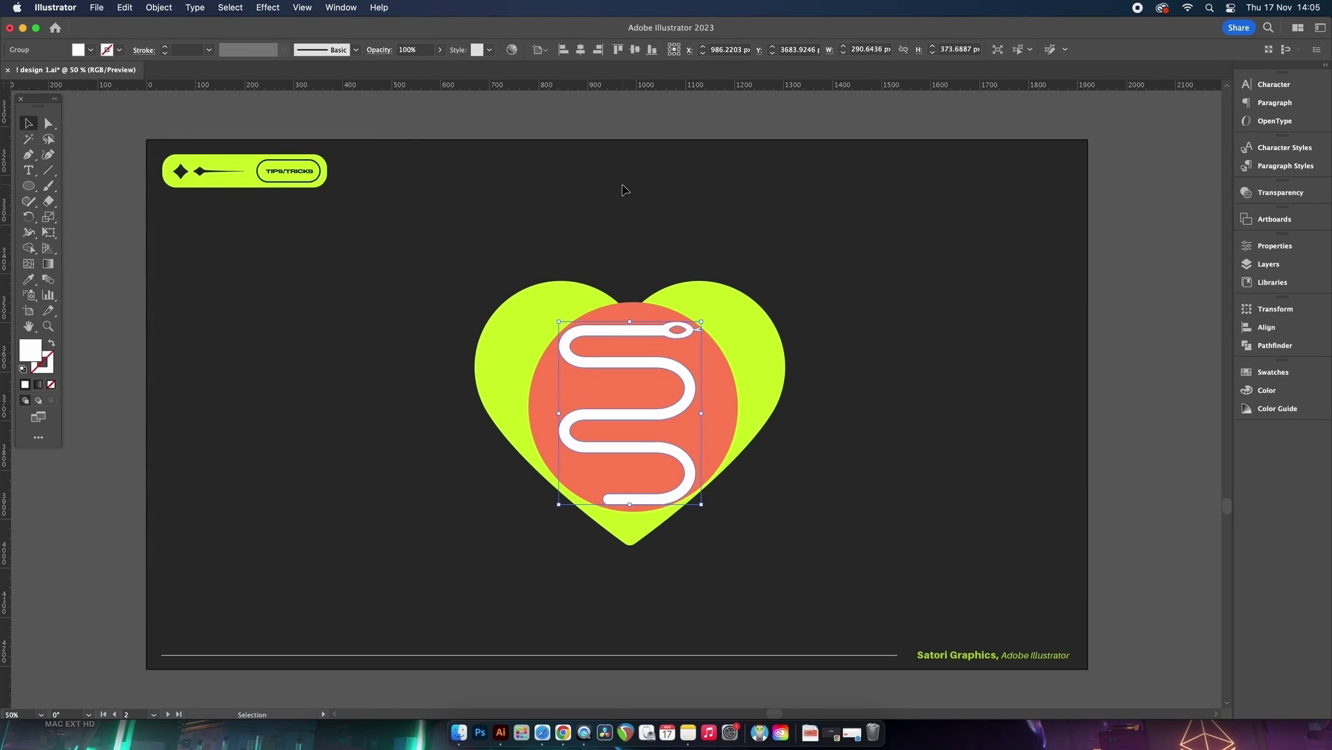
{"action": "key", "text": "super+shift+bracketleft"}
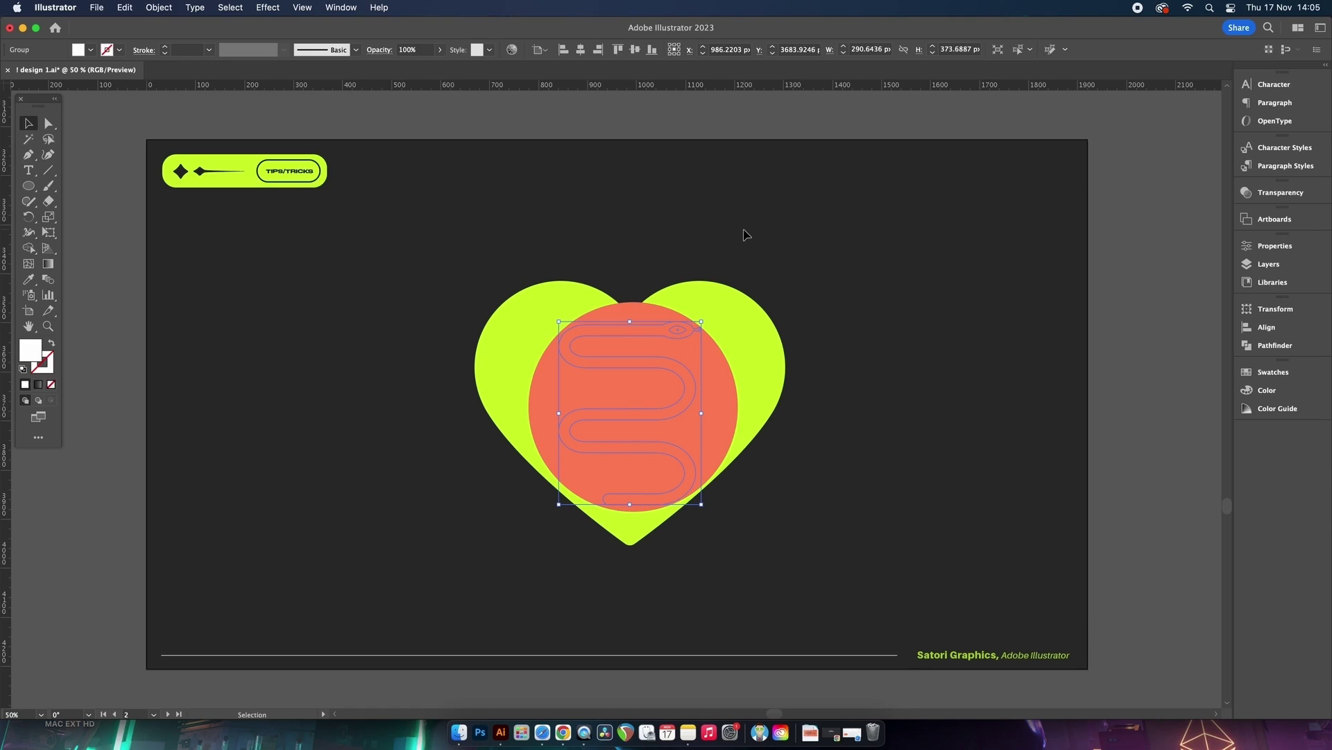
{"action": "key", "text": "Delete"}
Select all and scale the hidden snake shape up well past the heart
{"action": "left_click", "coordinate": [645, 393]}
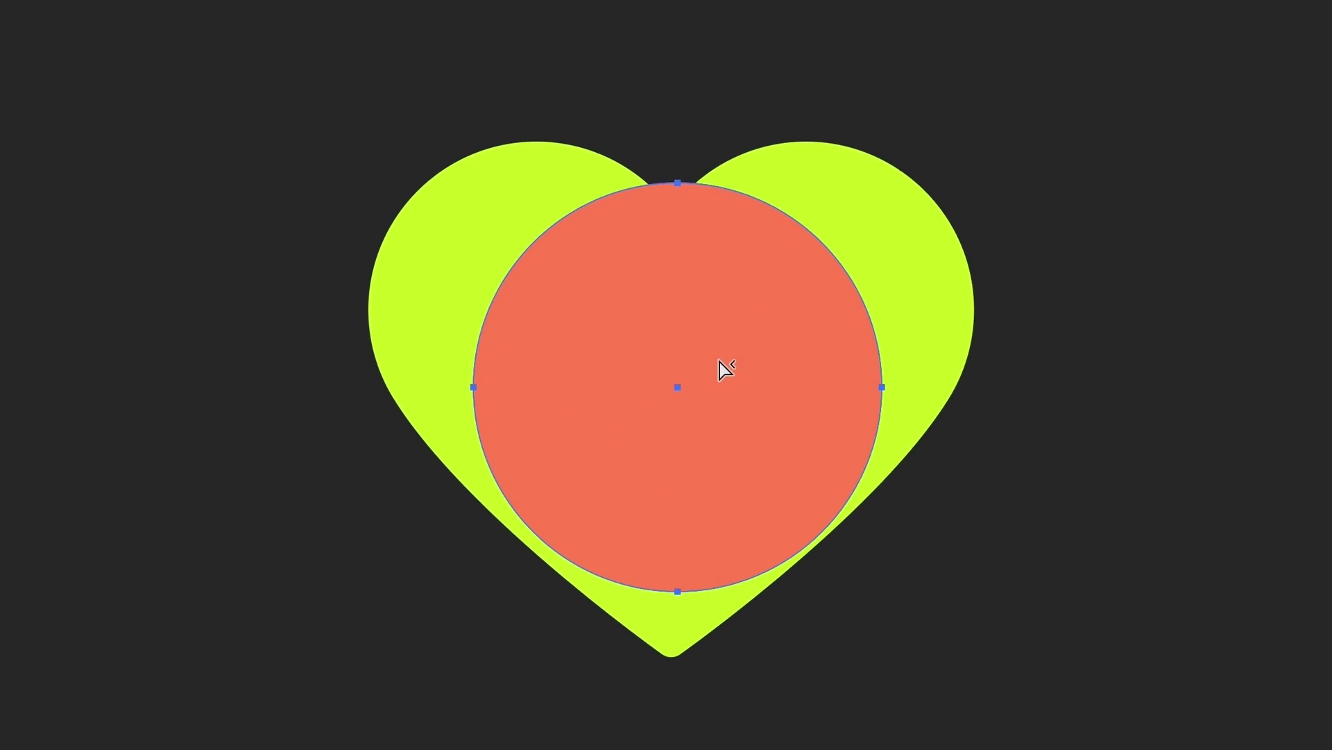
{"action": "key", "text": "ctrl+a"}
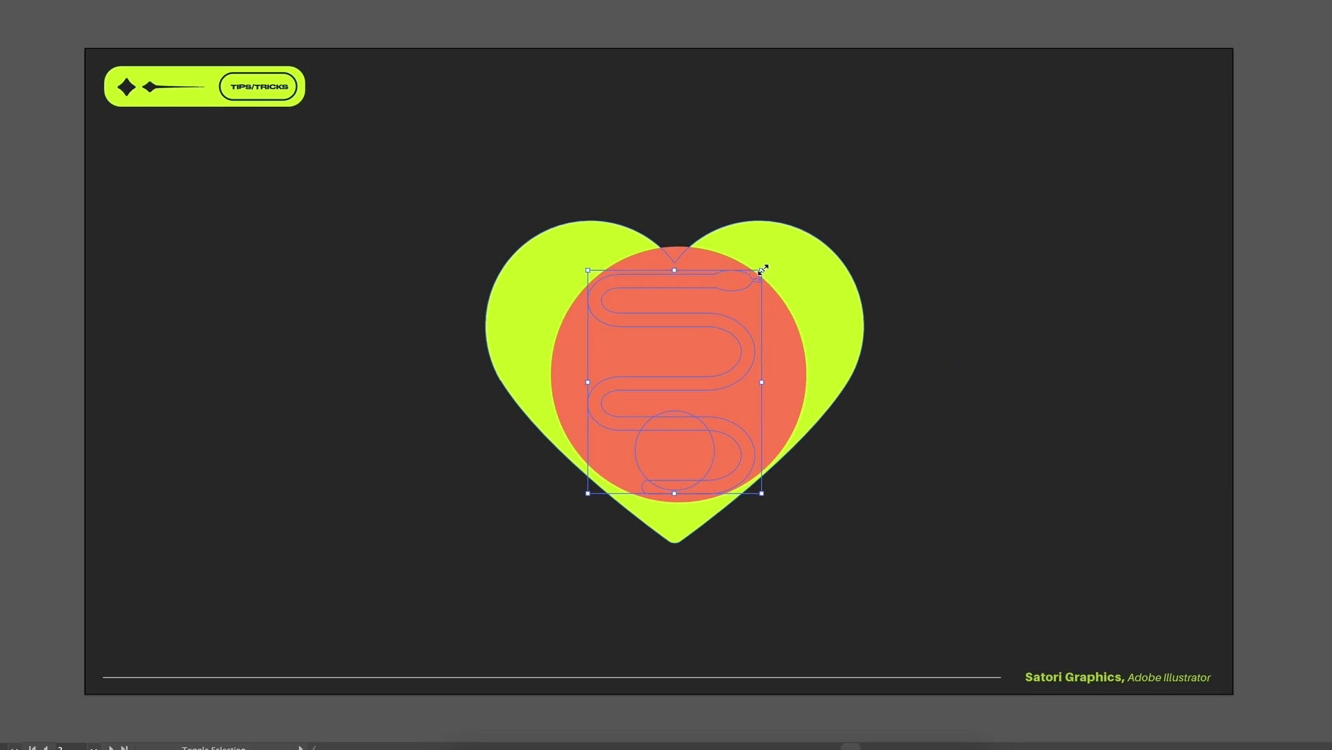
{"action": "left_click_drag", "start_coordinate": [763, 268], "coordinate": [929, 144]}
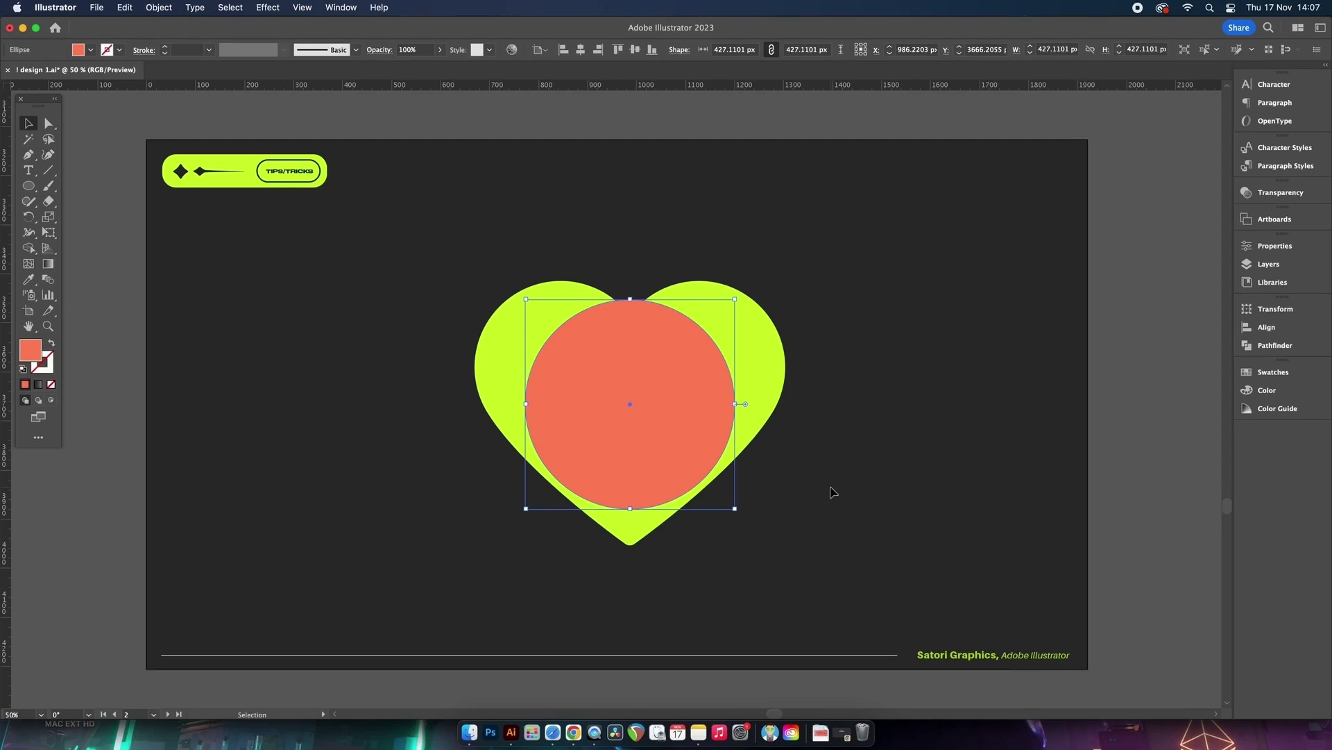
{"action": "left_click", "coordinate": [767, 476]}
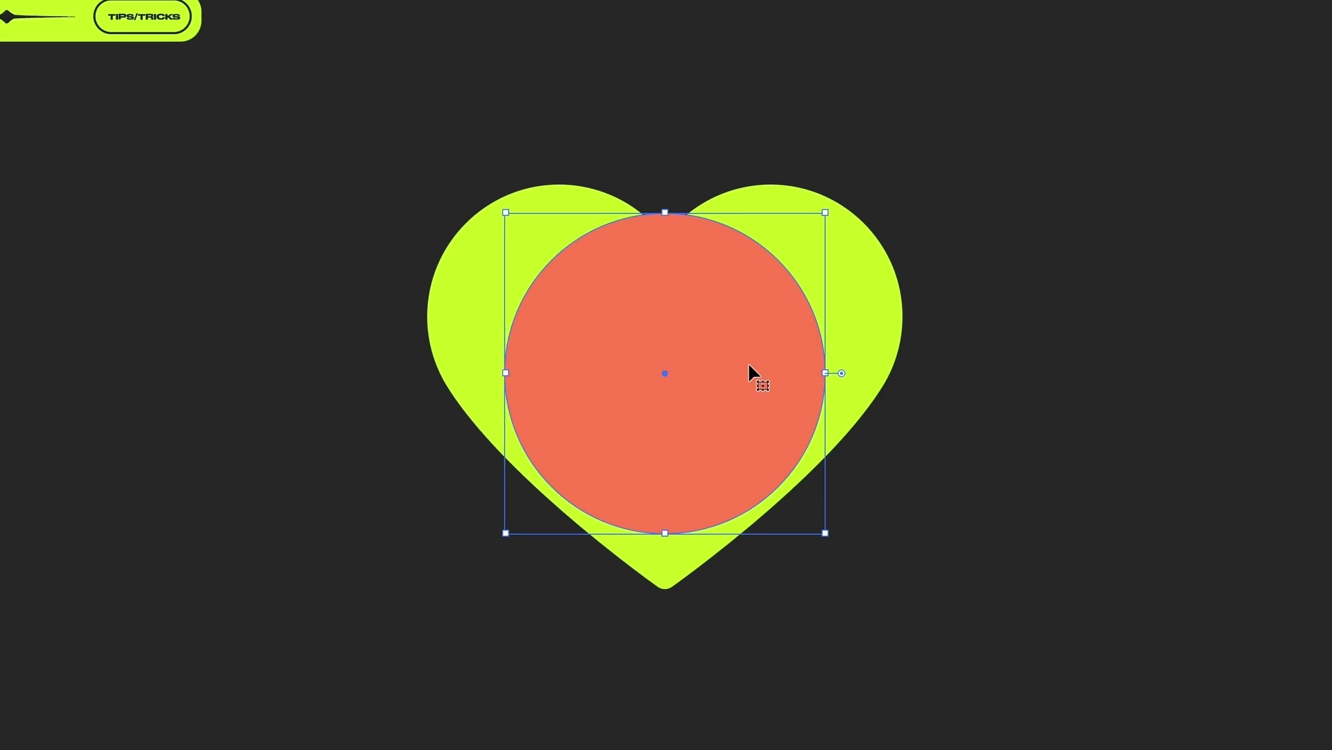
{"action": "left_click_drag", "start_coordinate": [749, 365], "coordinate": [728, 357]}
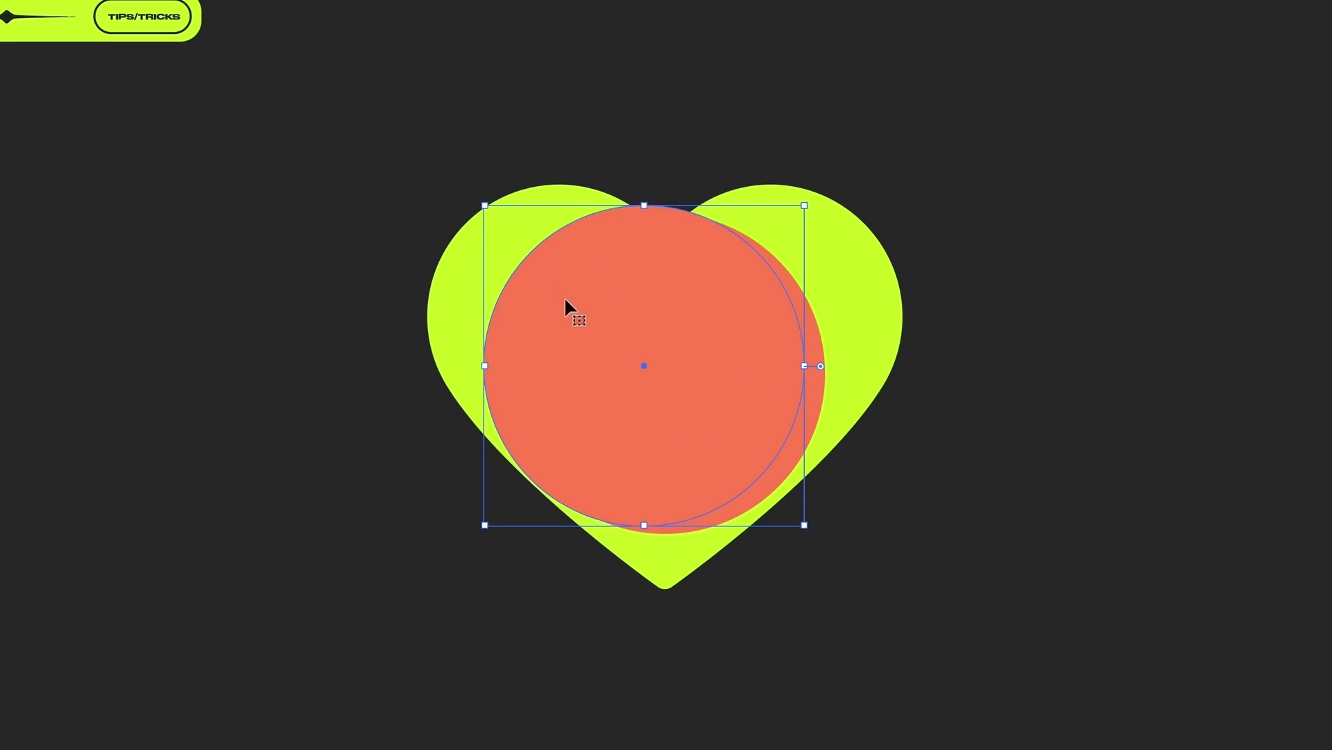
{"action": "key", "text": "ctrl+z"}
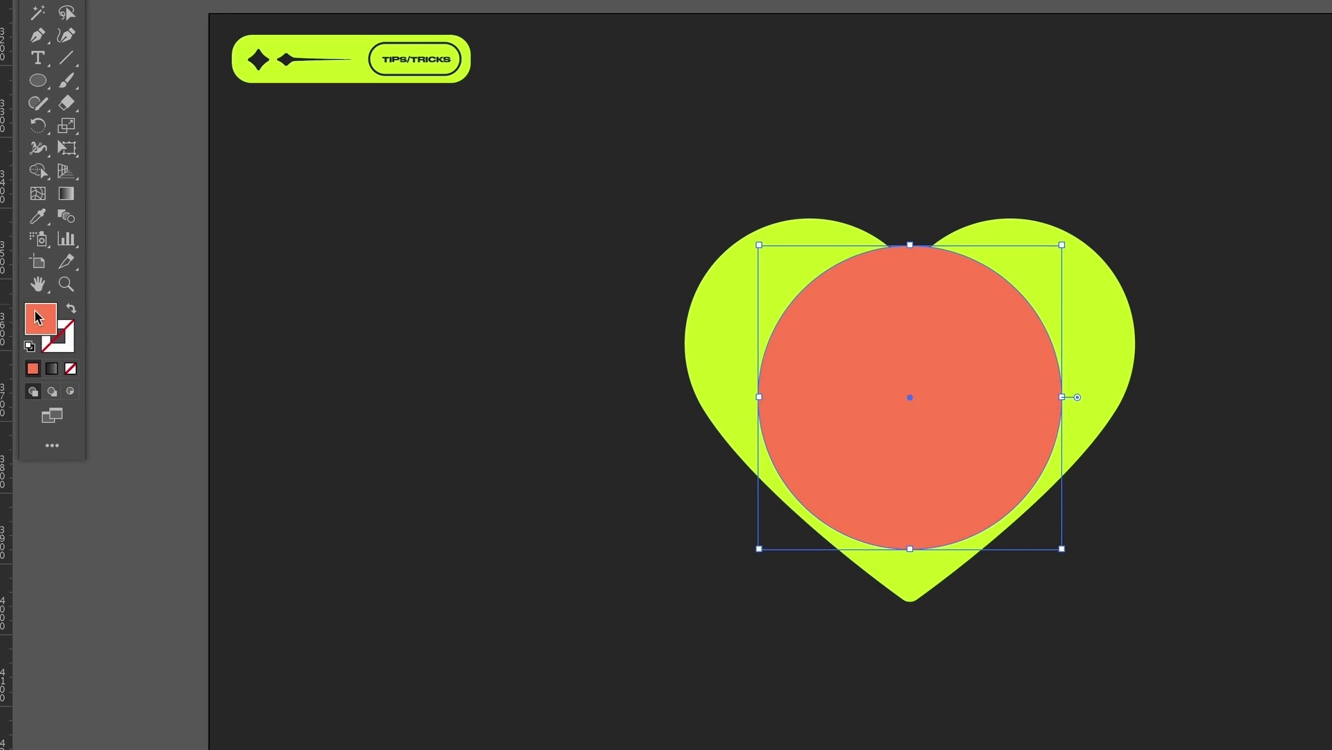
{"action": "double_click", "coordinate": [38, 317]}
Fill the circle white (FFFFFF) and enlarge it from its centre past the coral circle
{"action": "left_click", "coordinate": [1178, 203]}
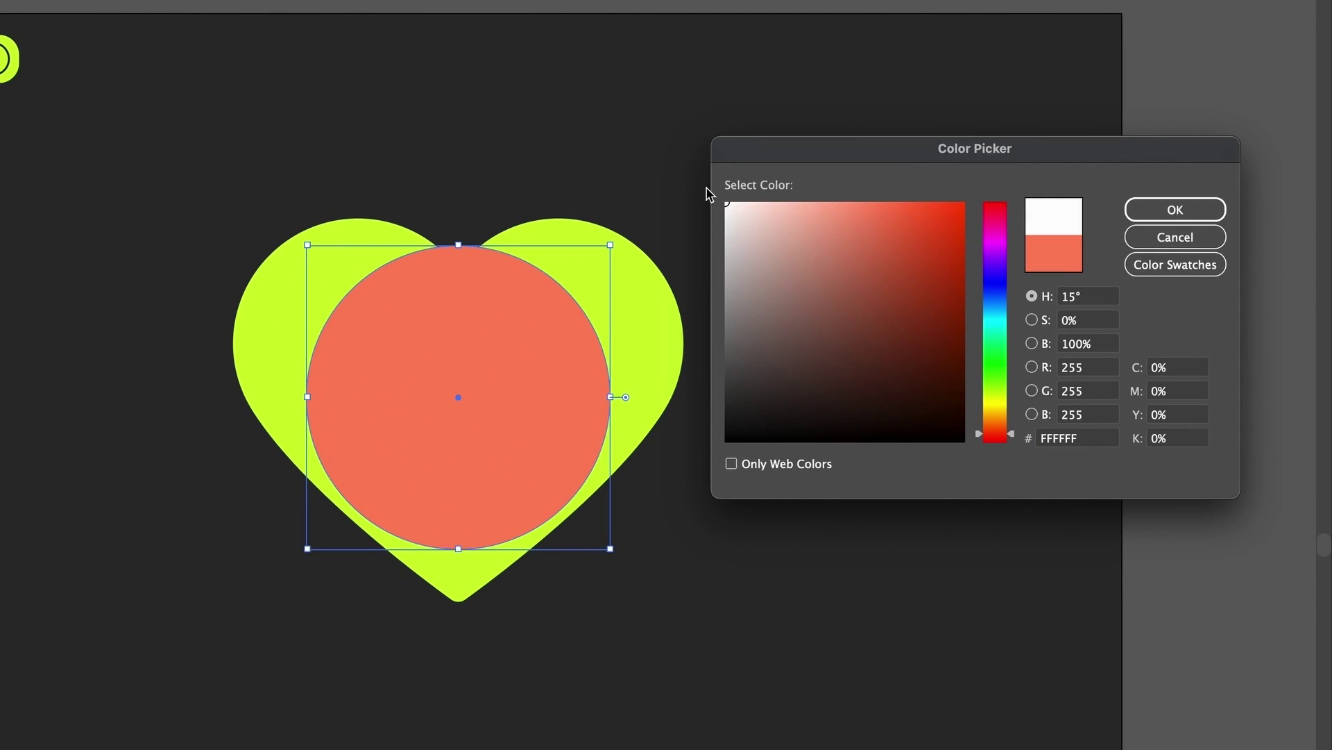
{"action": "left_click", "coordinate": [1186, 215]}
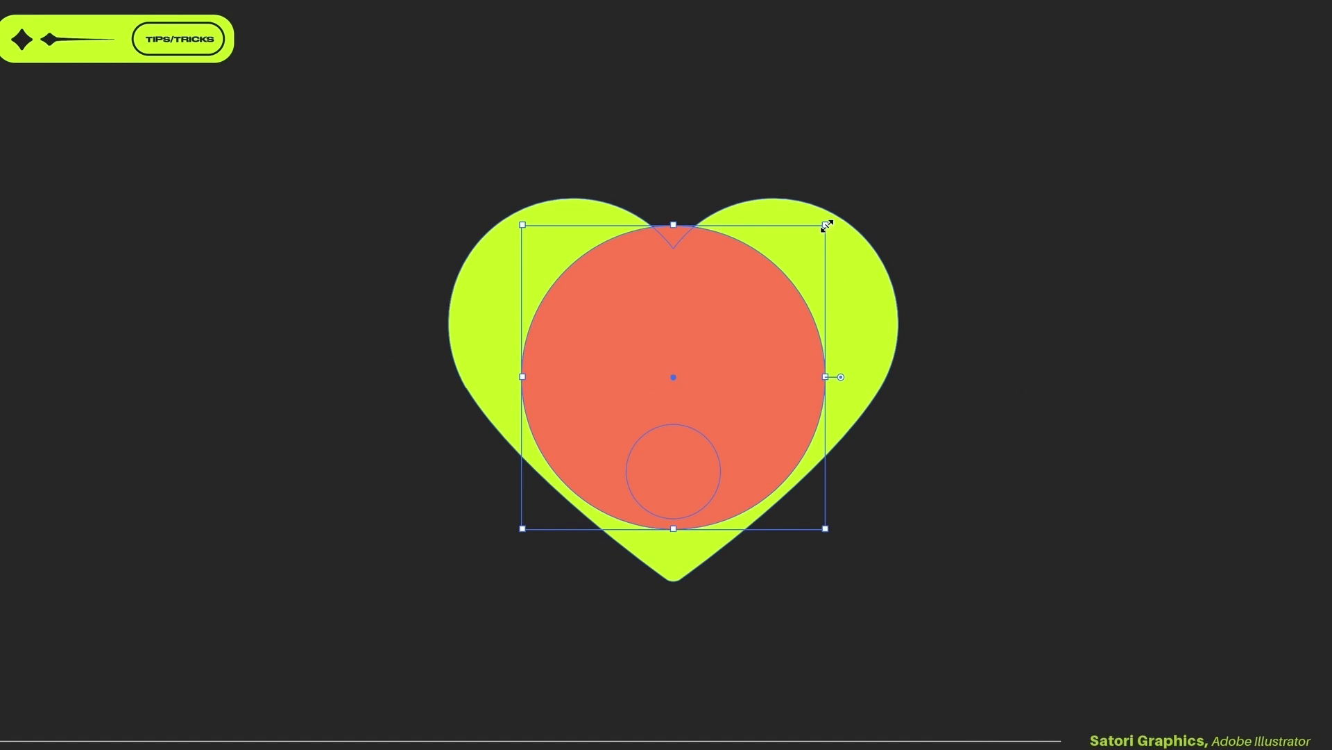
{"action": "mouse_move", "coordinate": [828, 225]}
{"action": "left_mouse_down"}
{"action": "mouse_move", "coordinate": [856, 205]}
{"action": "mouse_move", "coordinate": [836, 219]}
{"action": "left_mouse_up"}
{"action": "left_click", "coordinate": [1081, 269]}
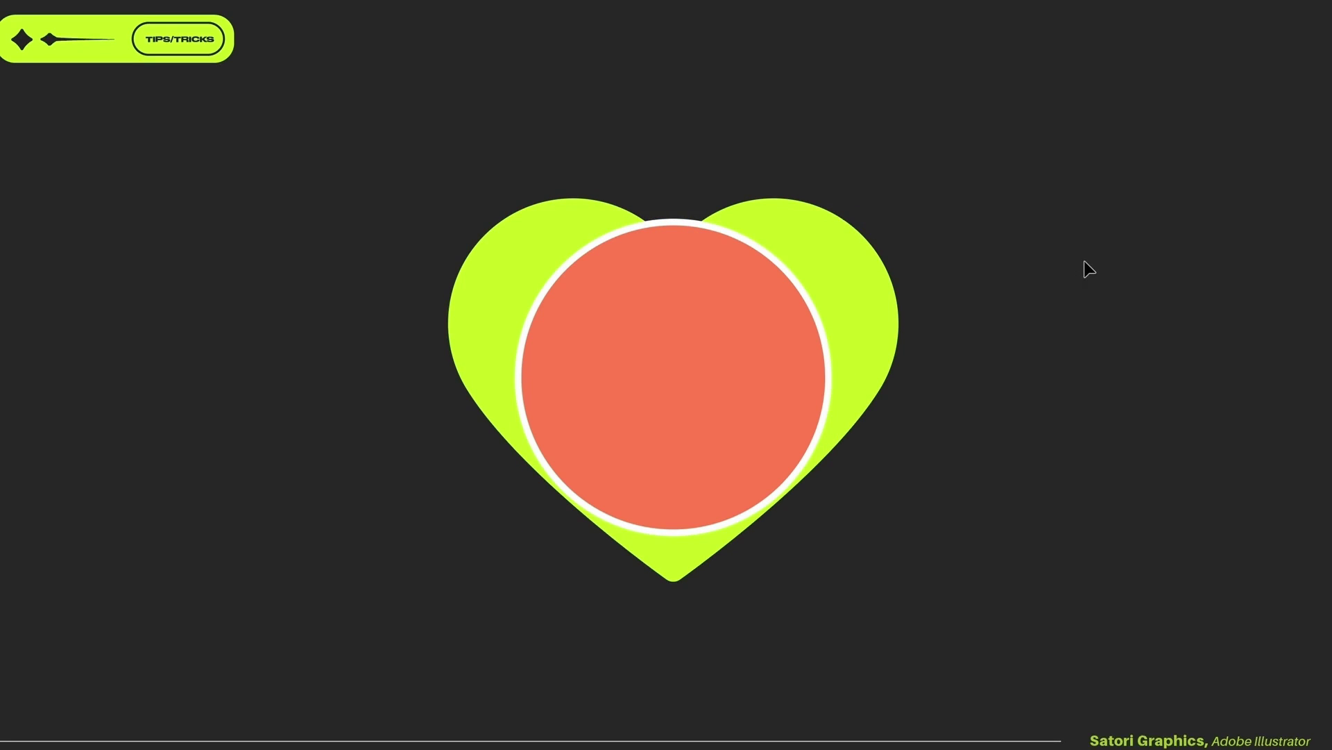
{"action": "left_click", "coordinate": [800, 286]}
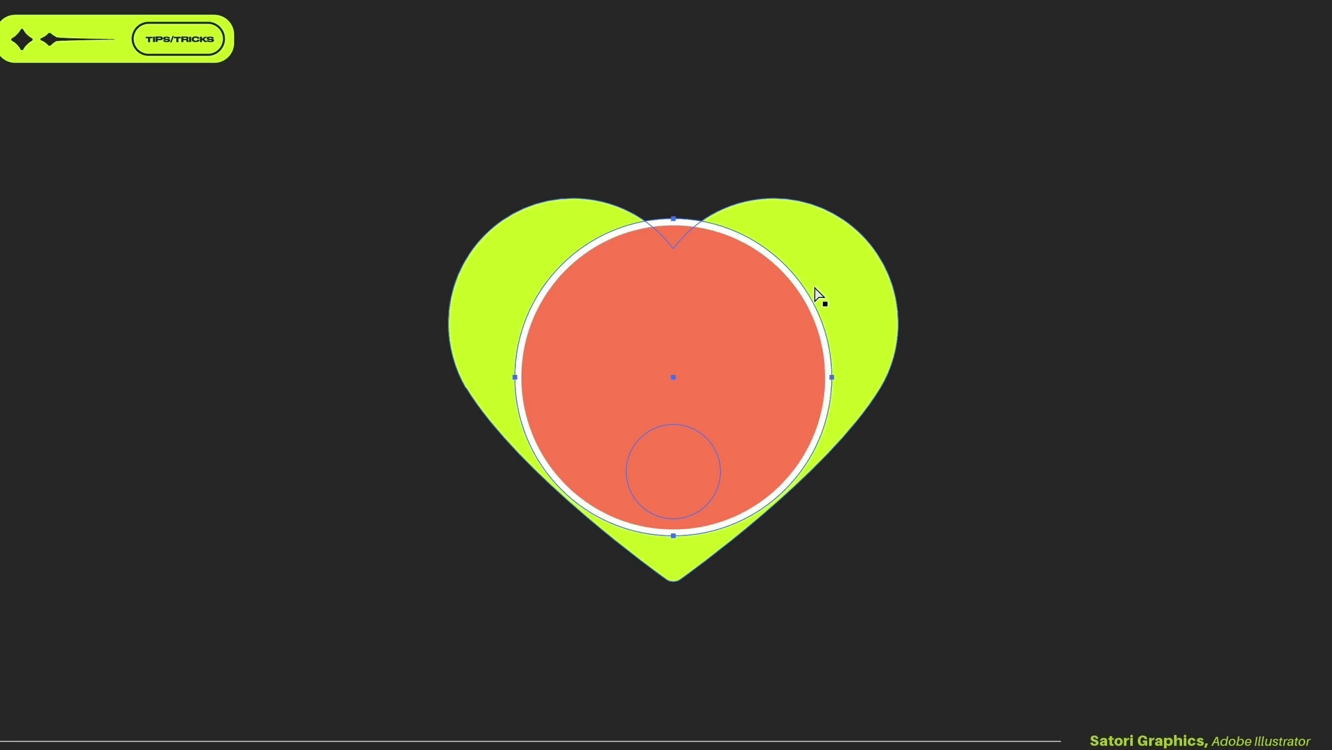
{"action": "left_click", "coordinate": [816, 295]}
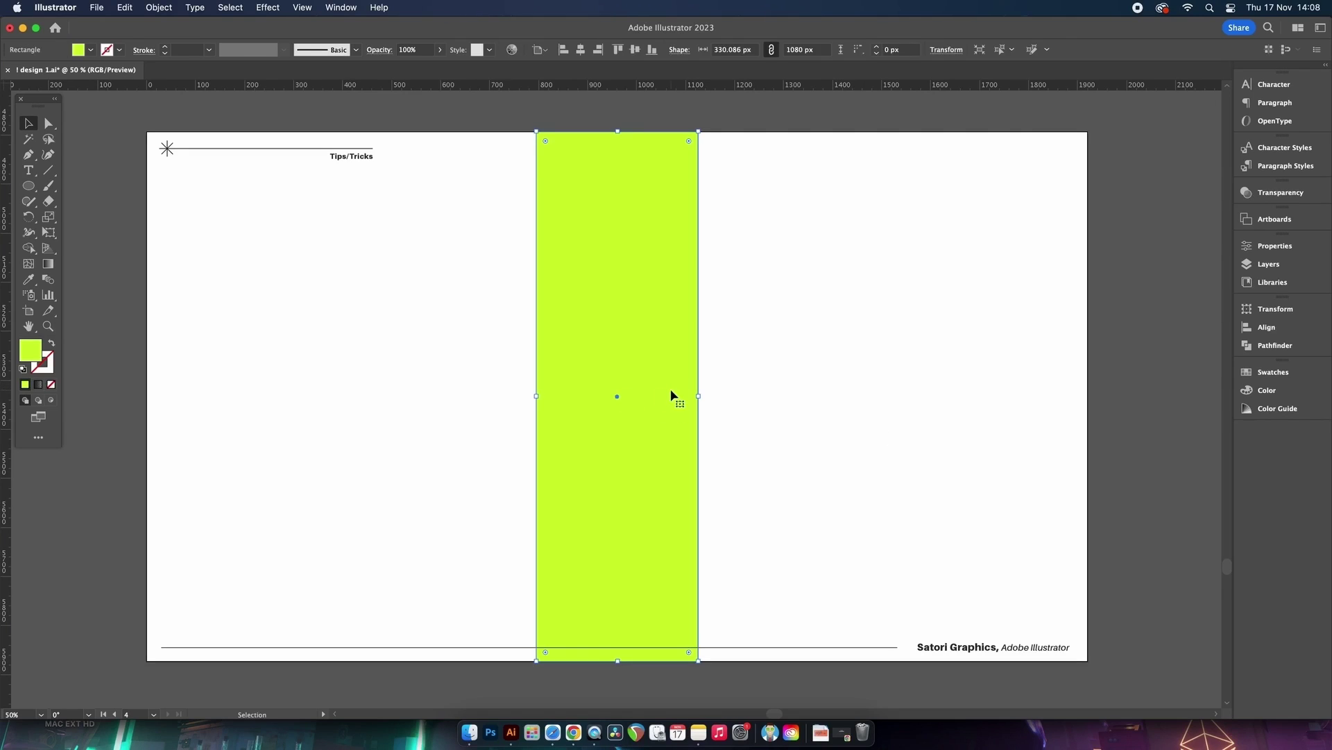
Align the lime rectangle to the artboard's left edge using Align to Artboard
{"action": "left_click_drag", "start_coordinate": [626, 388], "coordinate": [240, 370]}
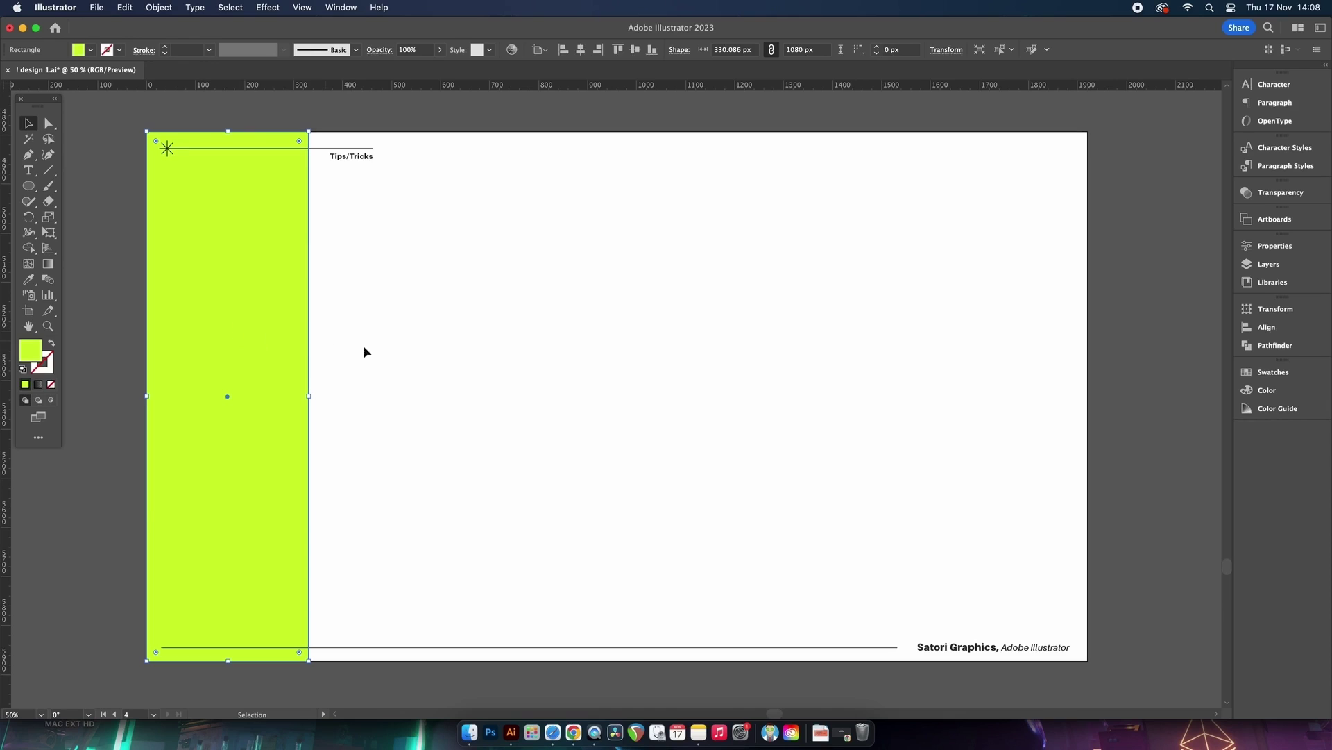
{"action": "key", "text": "super+z"}
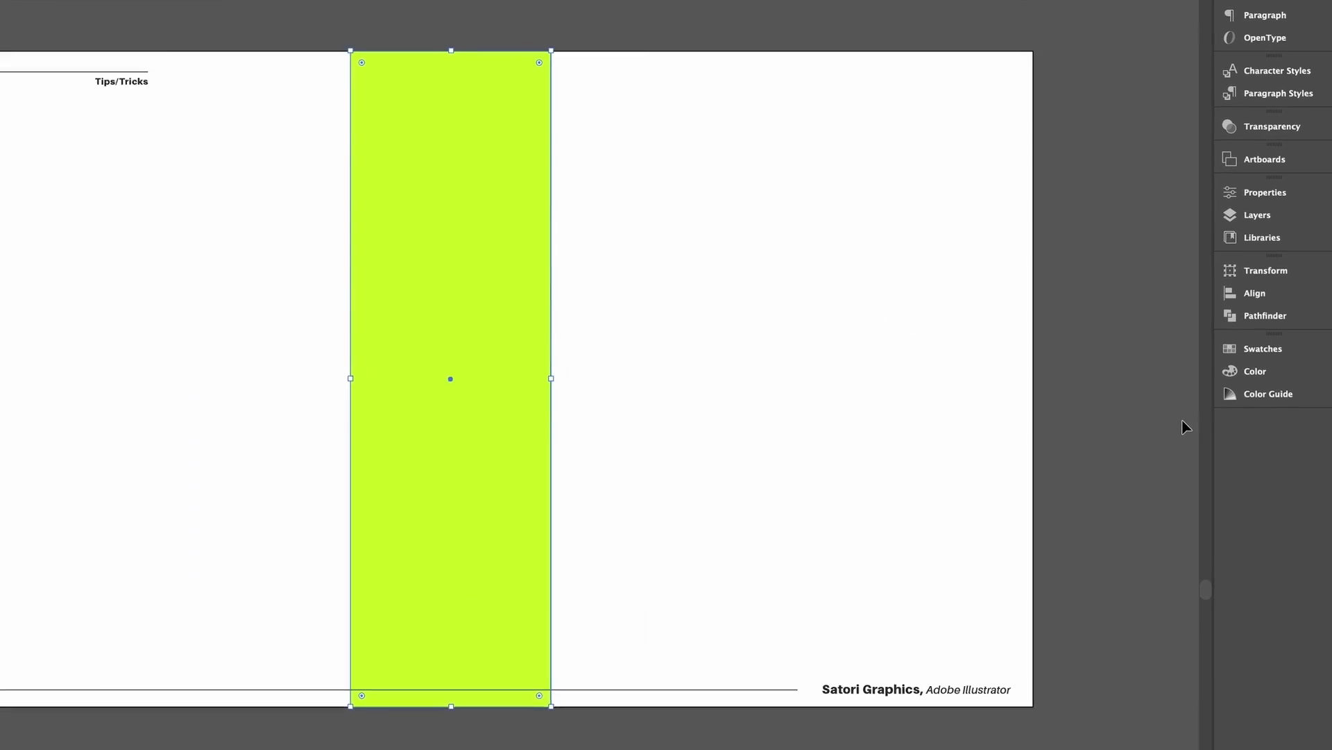
{"action": "left_click", "coordinate": [1253, 293]}
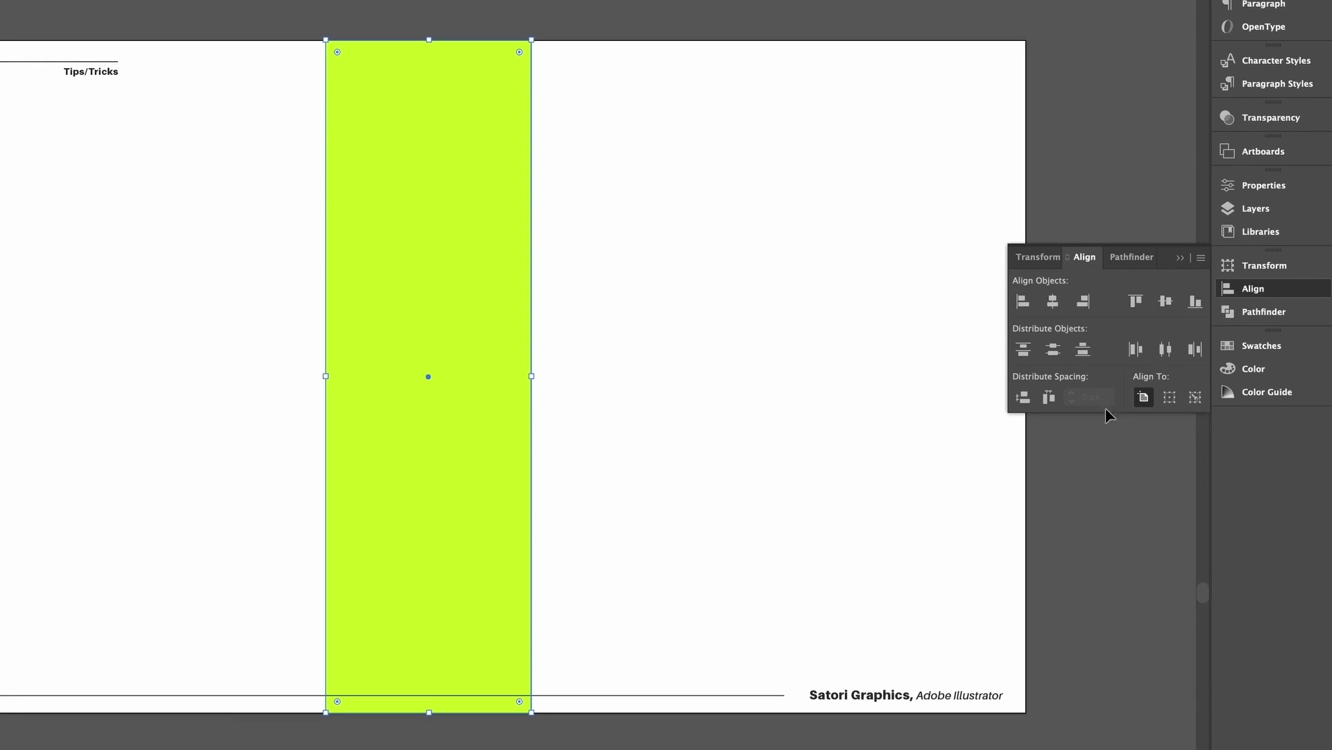
{"action": "left_click", "coordinate": [1143, 397]}
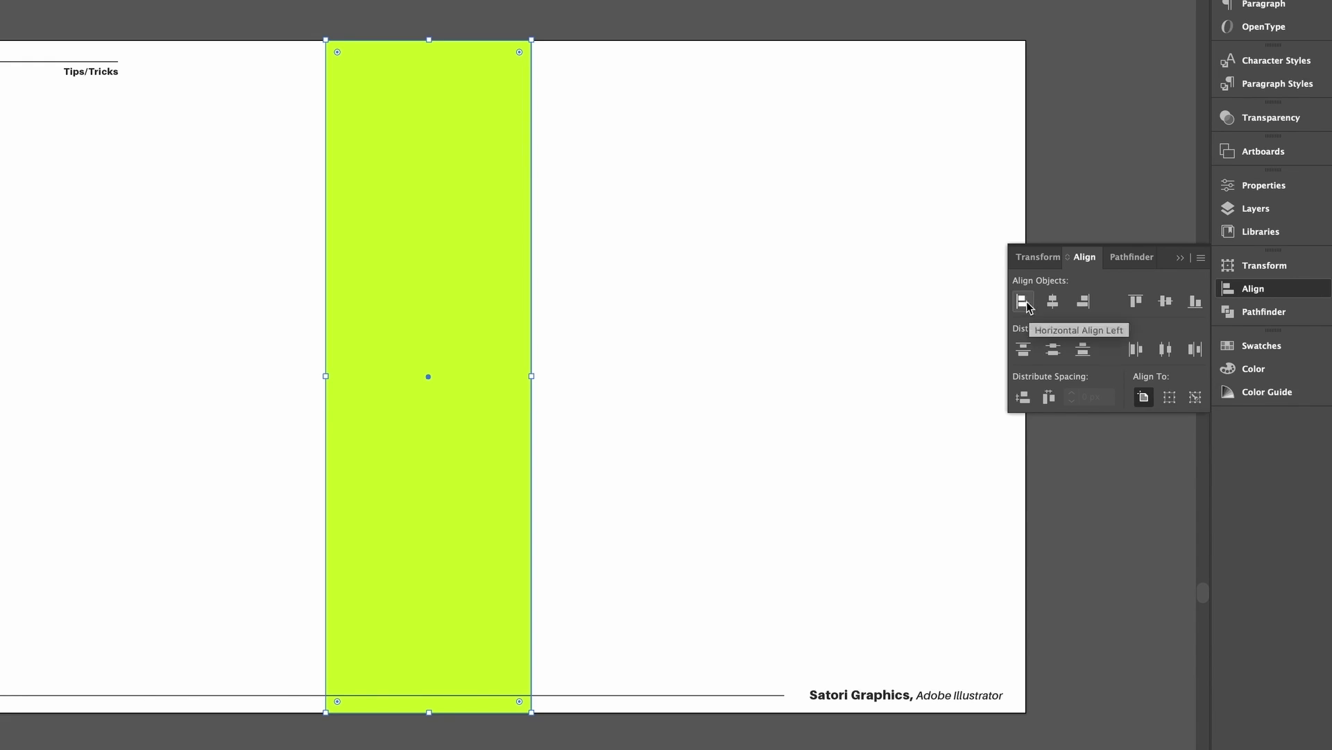
{"action": "left_click", "coordinate": [1024, 301]}
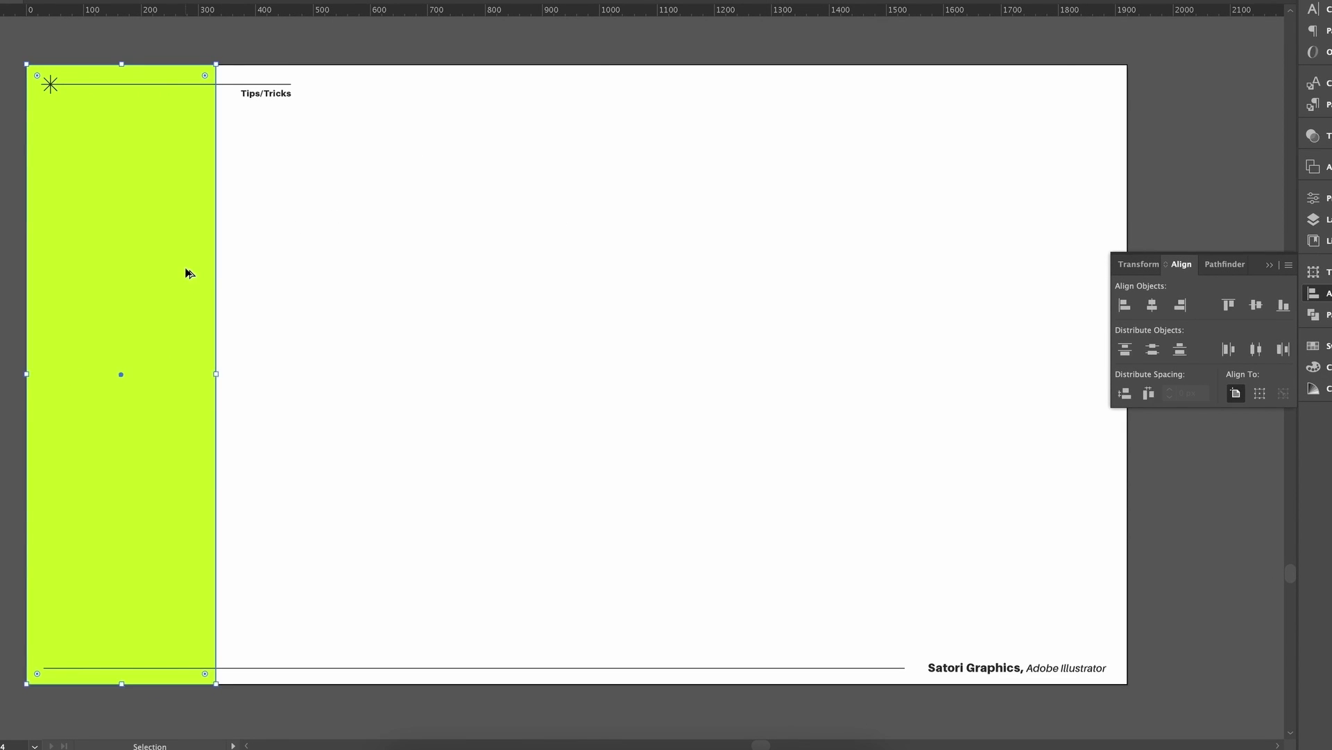
Duplicate the rectangle, align the coral copy to the artboard's right edge, and select both
{"action": "left_click_drag", "start_coordinate": [187, 274], "coordinate": [569, 292]}
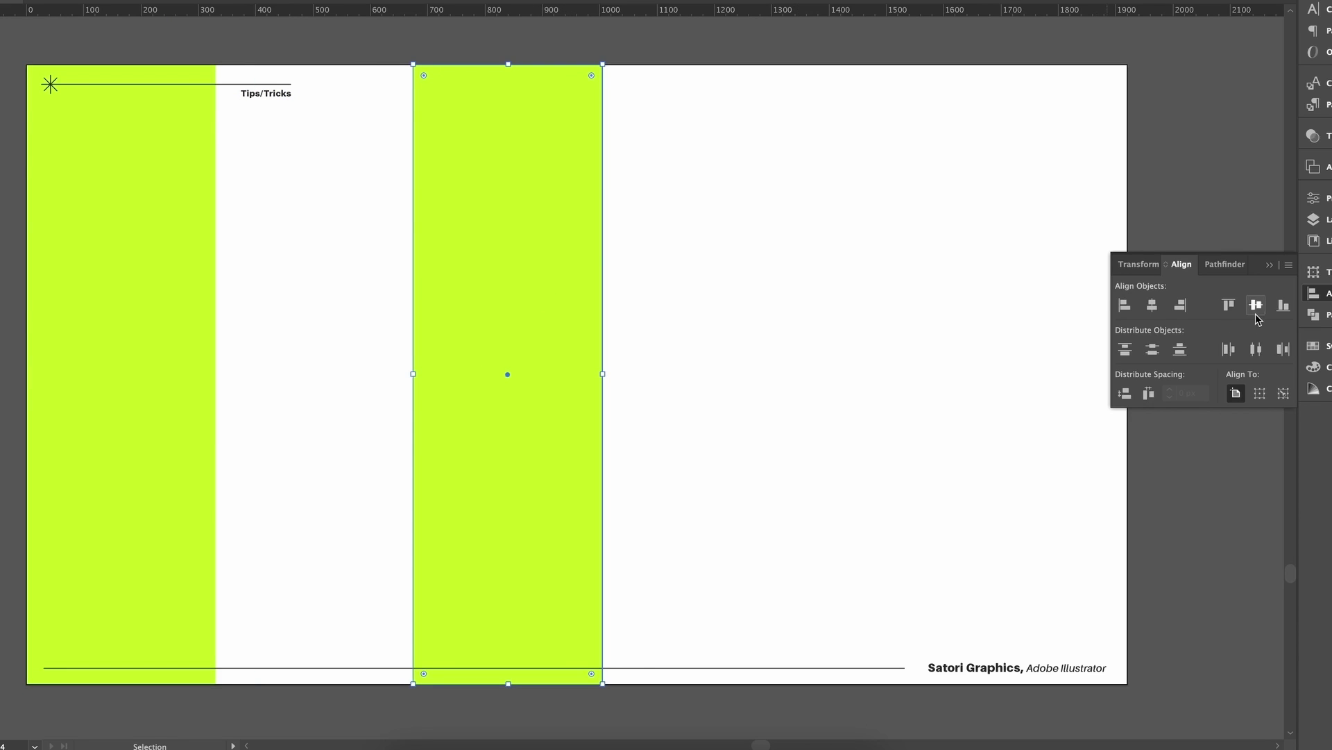
{"action": "left_click", "coordinate": [1180, 304]}
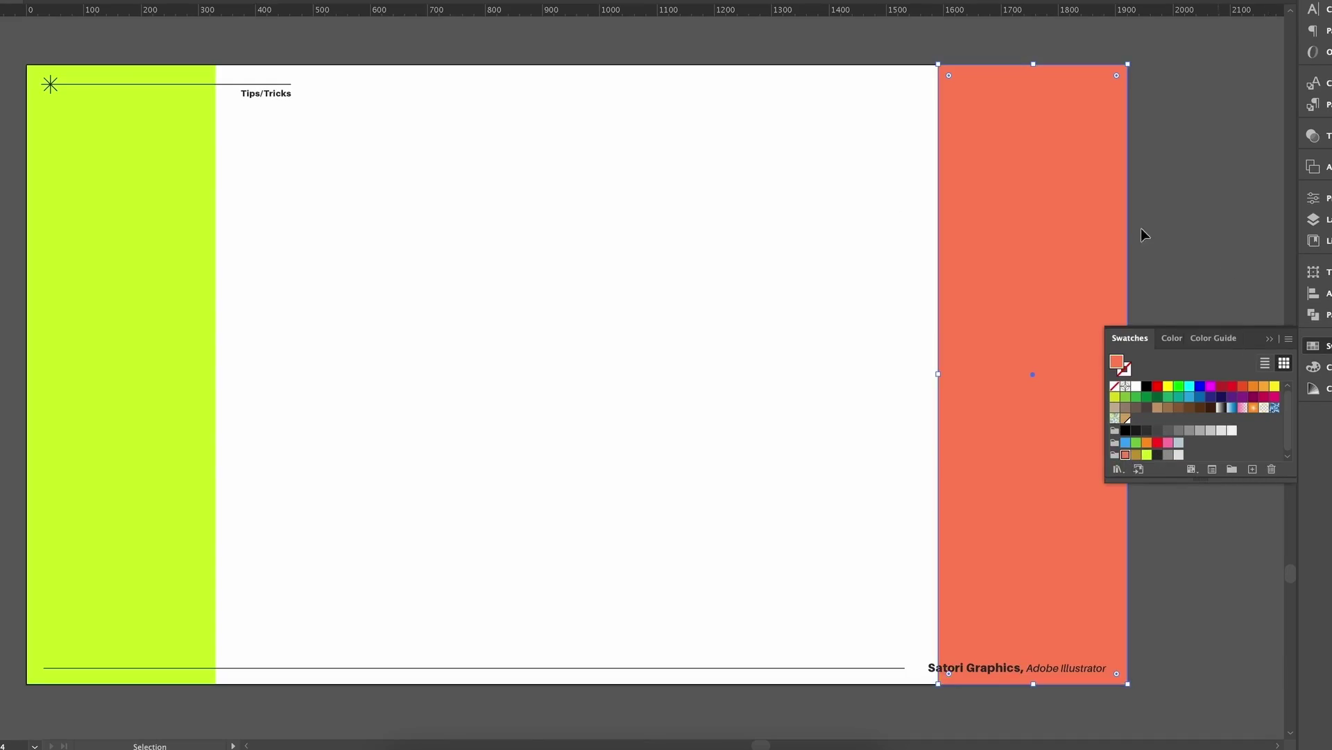
{"action": "left_click", "coordinate": [197, 280]}
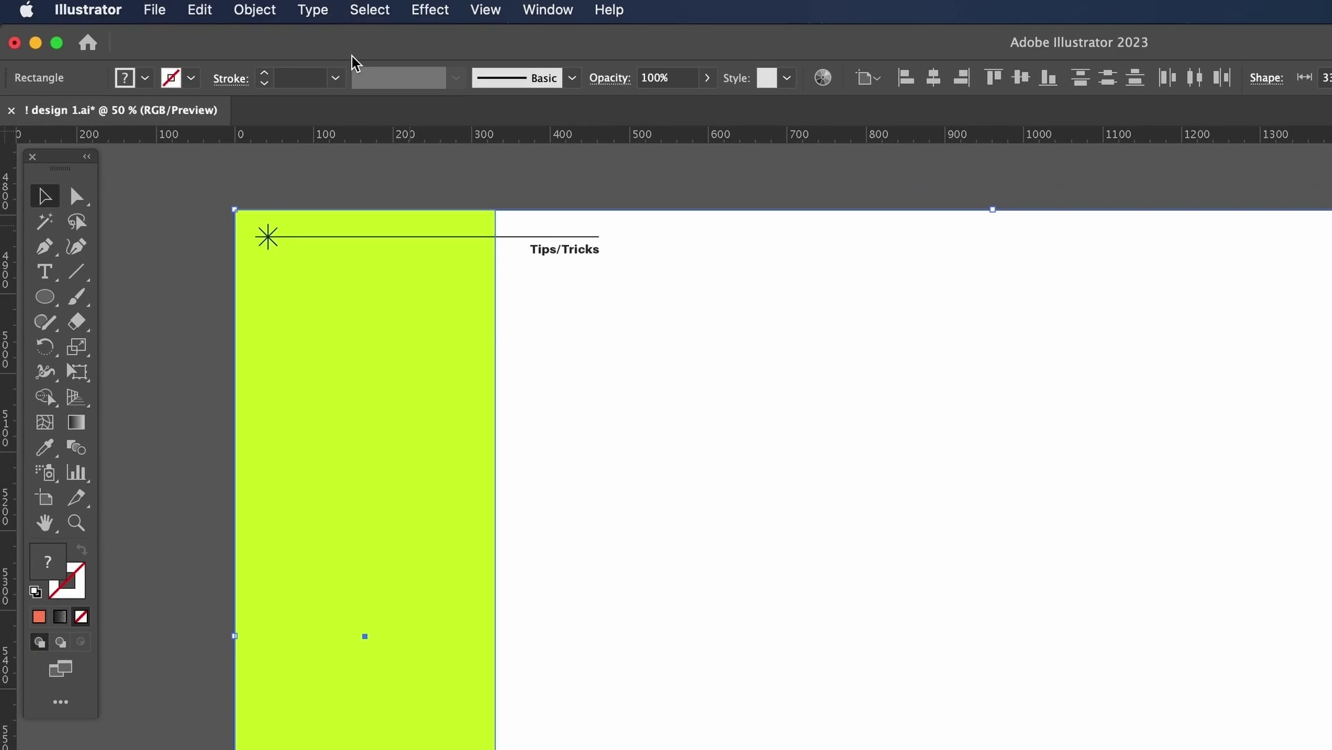
Set Blend Options to Specified Steps and make a blend between the lime and coral rectangles
{"action": "left_click", "coordinate": [254, 10]}
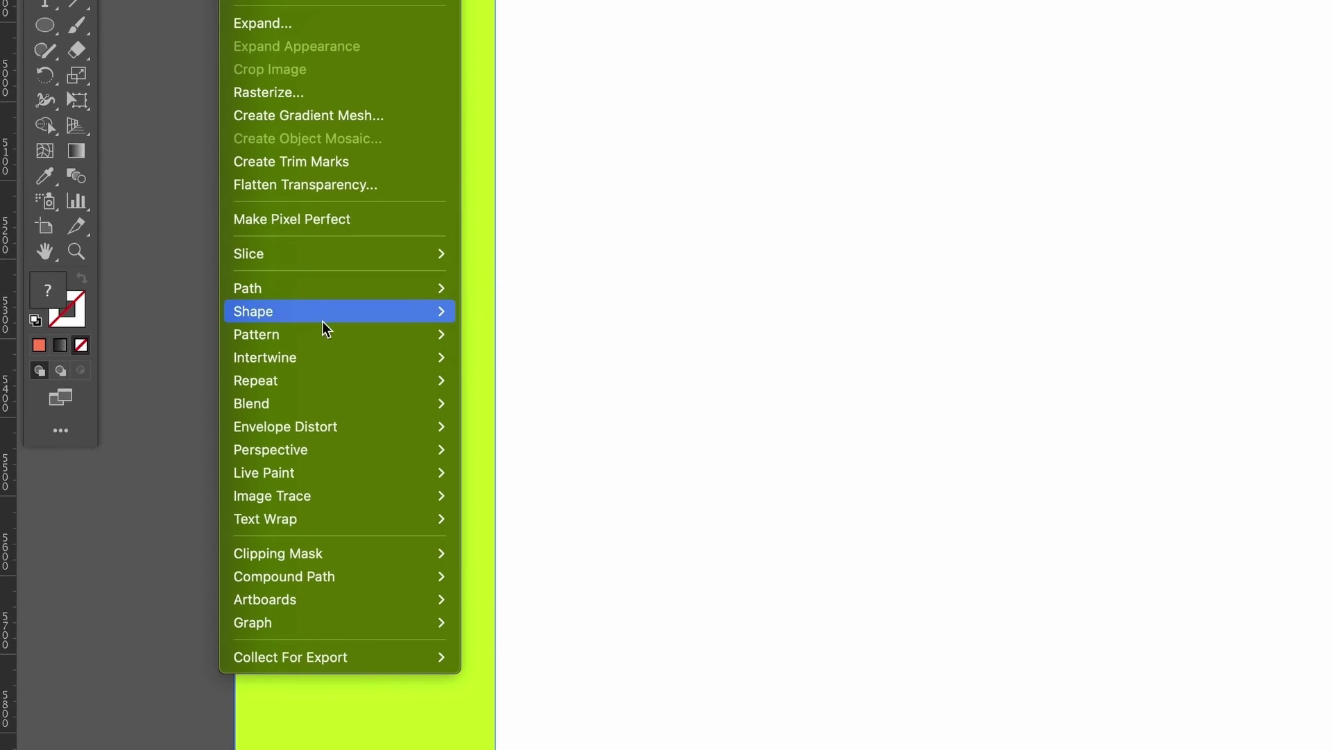
{"action": "mouse_move", "coordinate": [316, 404]}
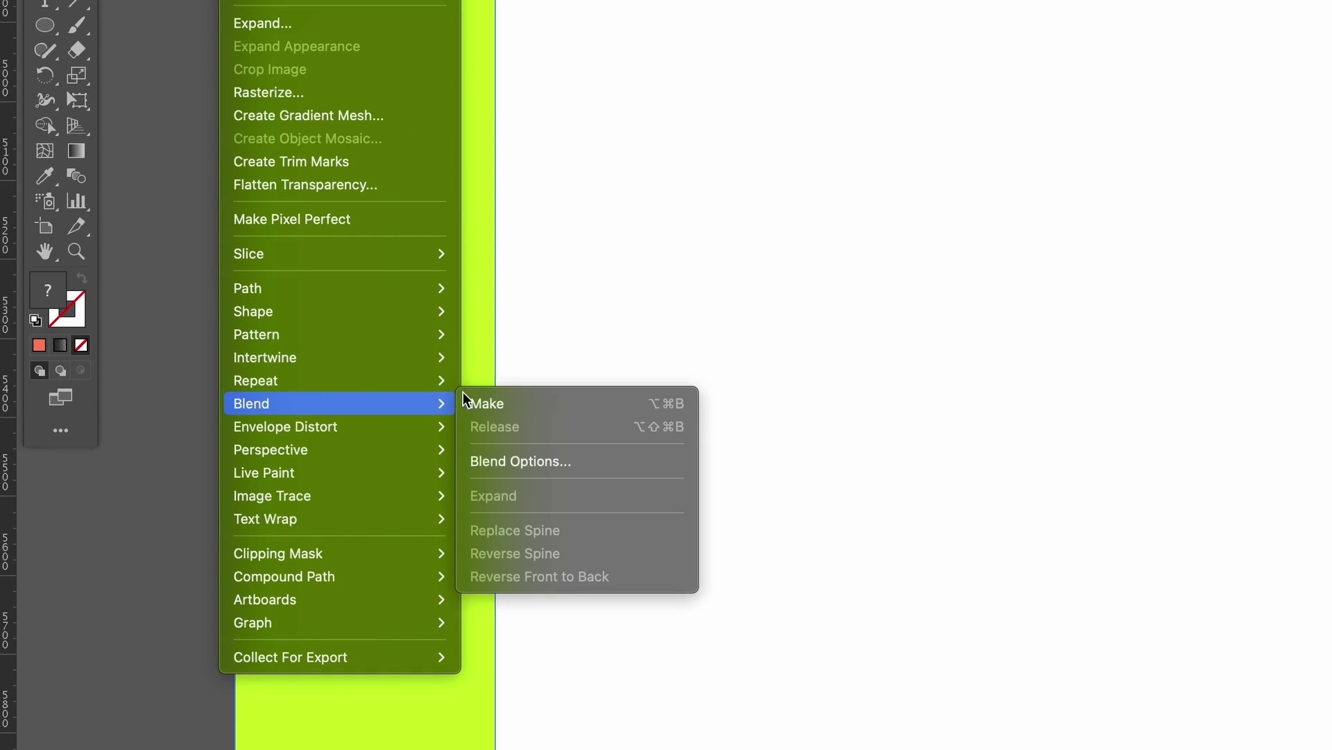
{"action": "left_click", "coordinate": [601, 461]}
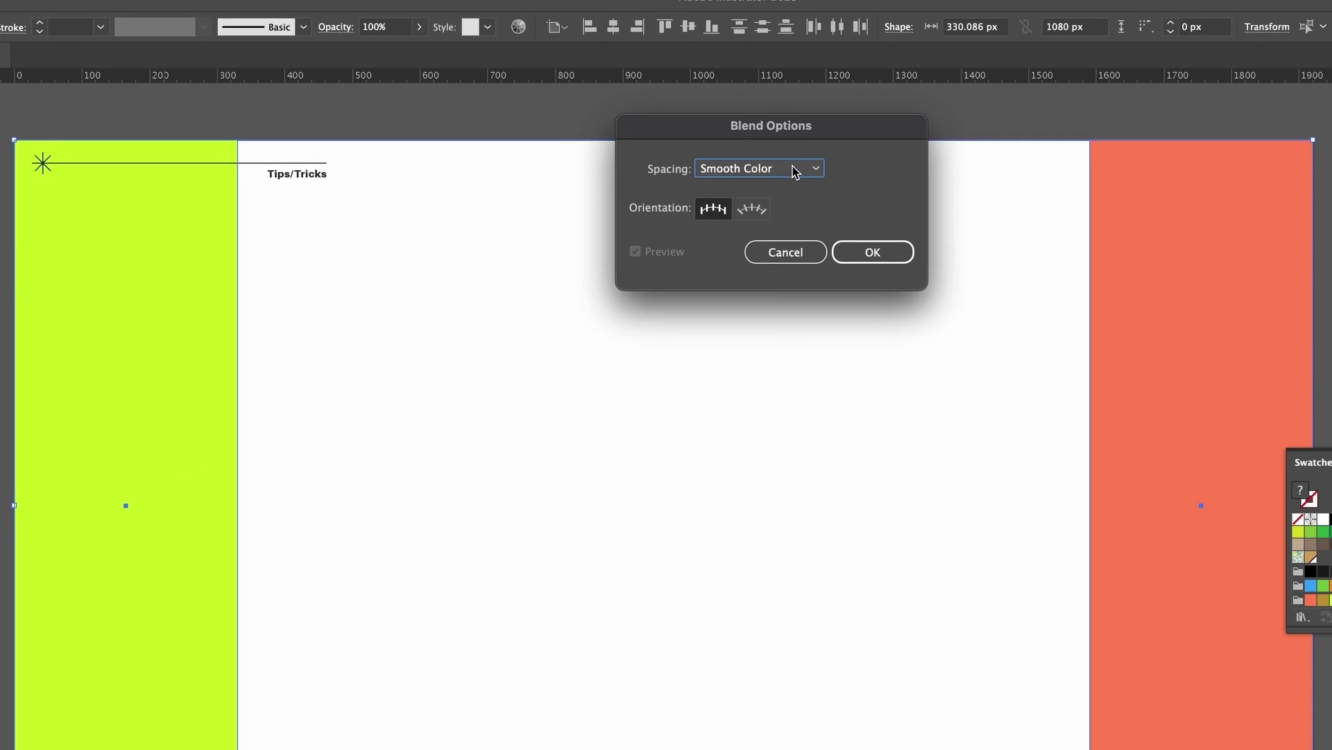
{"action": "left_click", "coordinate": [796, 170]}
{"action": "left_click", "coordinate": [743, 204]}
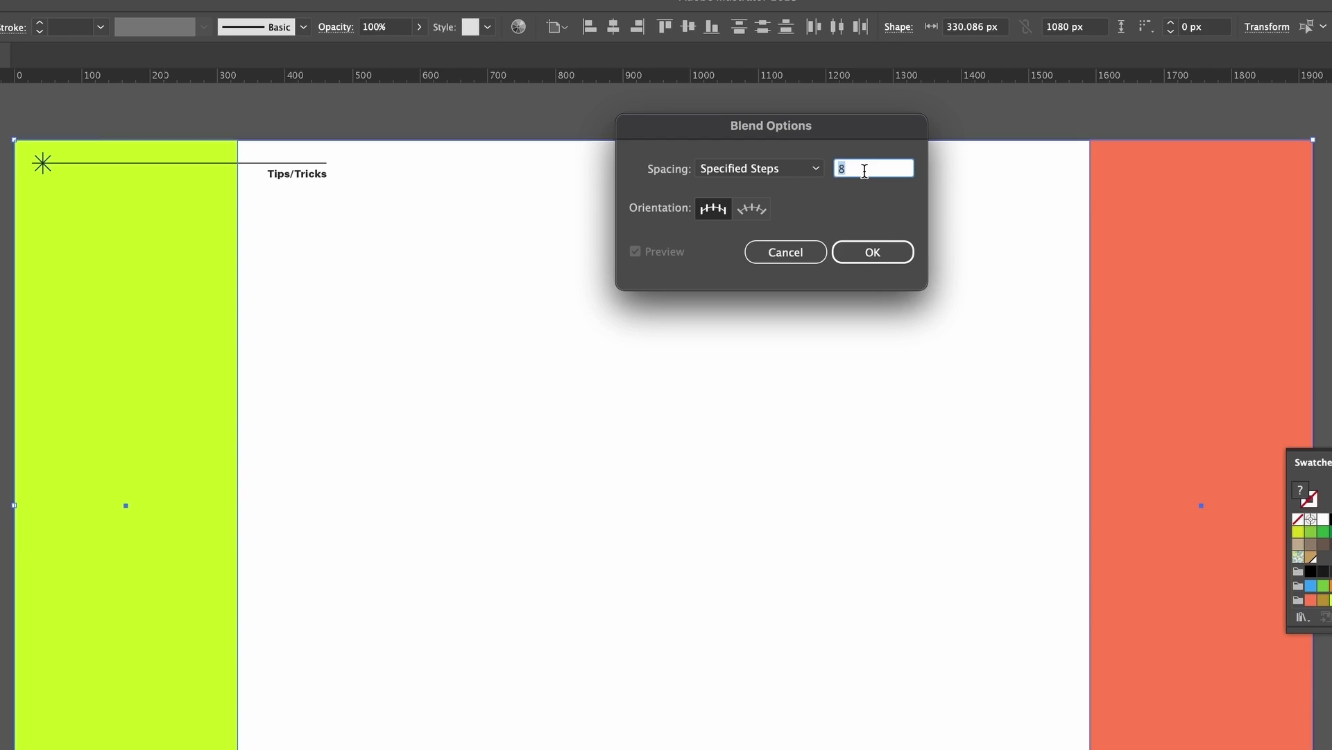
{"action": "left_click", "coordinate": [872, 251]}
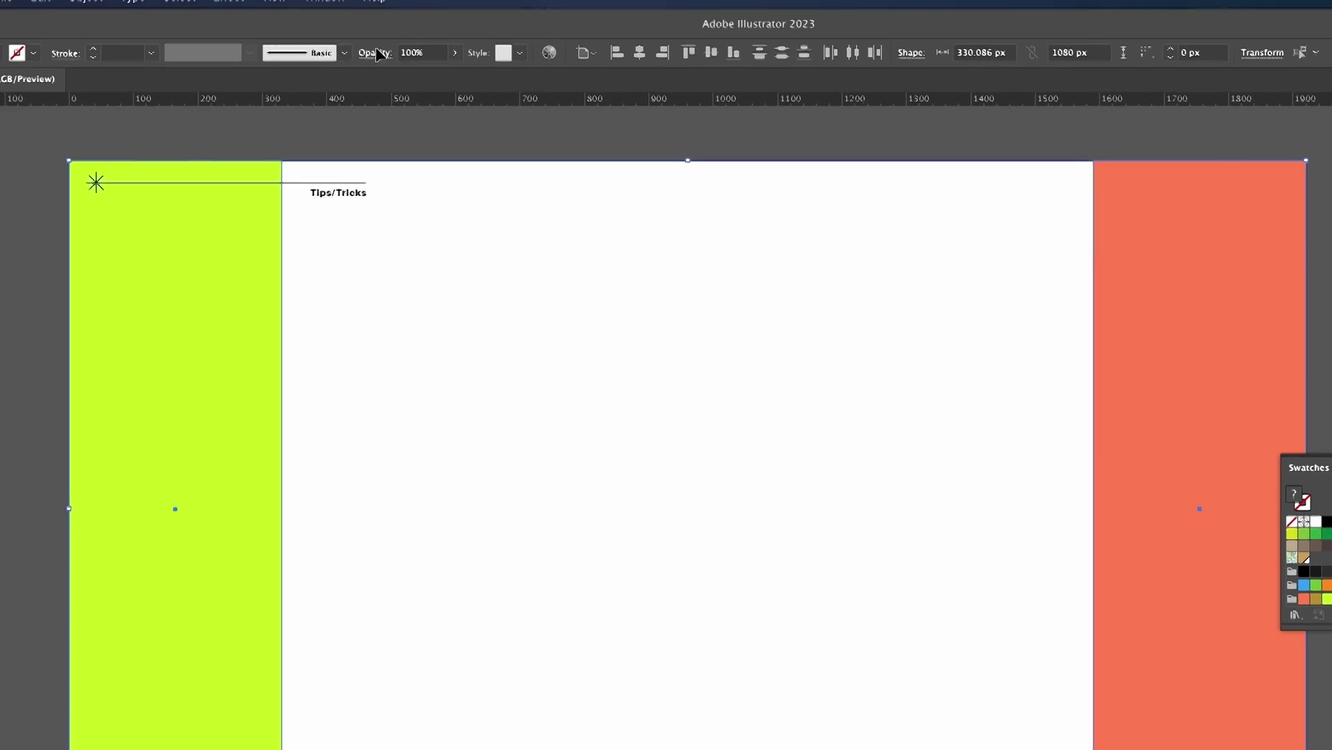
{"action": "left_click", "coordinate": [106, 8]}
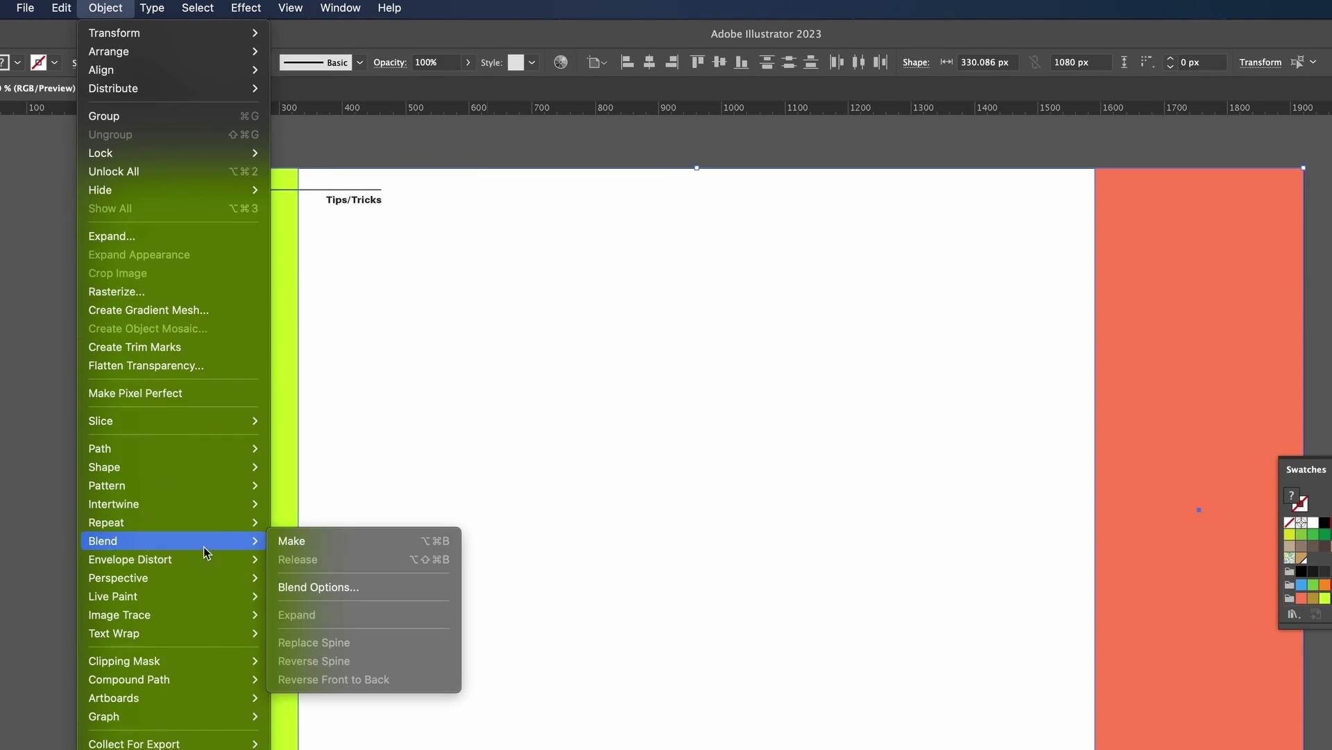
{"action": "left_click", "coordinate": [352, 548]}
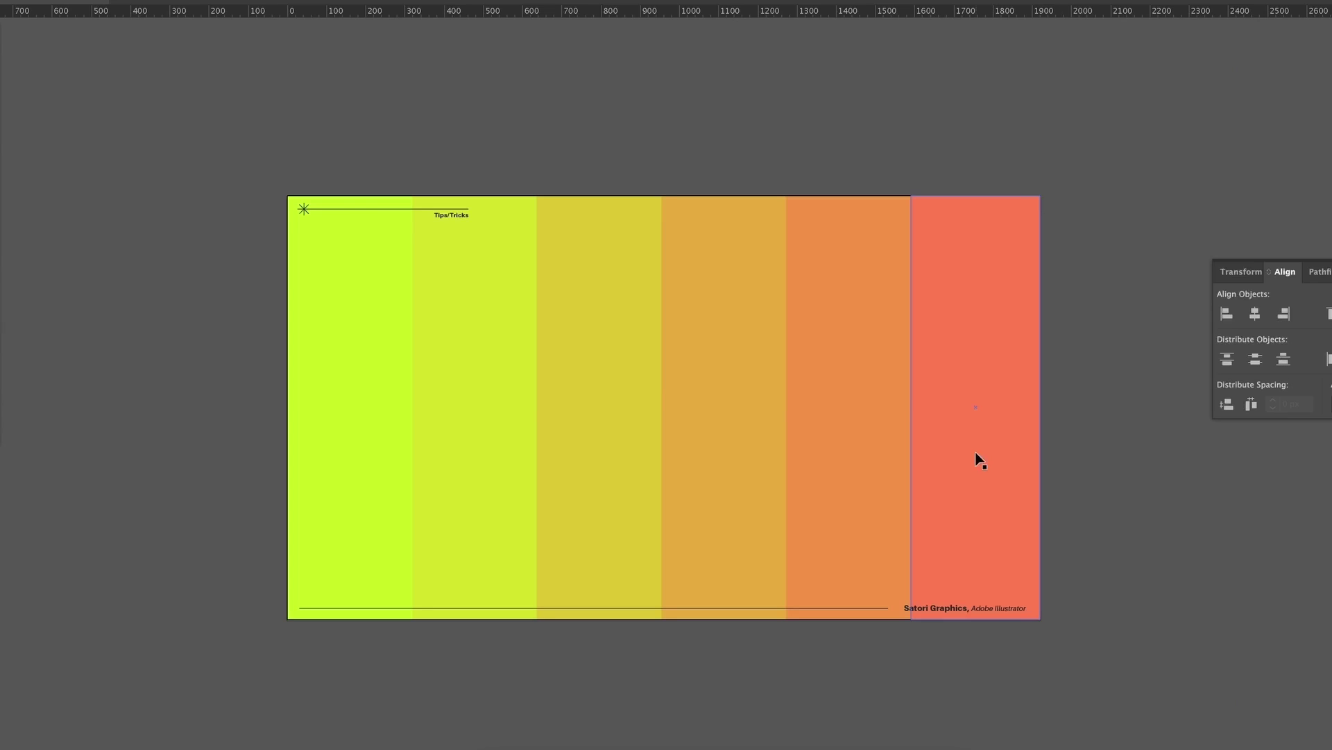
Squeeze the stripe blend into the artboard's left half
{"action": "left_click_drag", "start_coordinate": [1045, 410], "coordinate": [664, 407]}
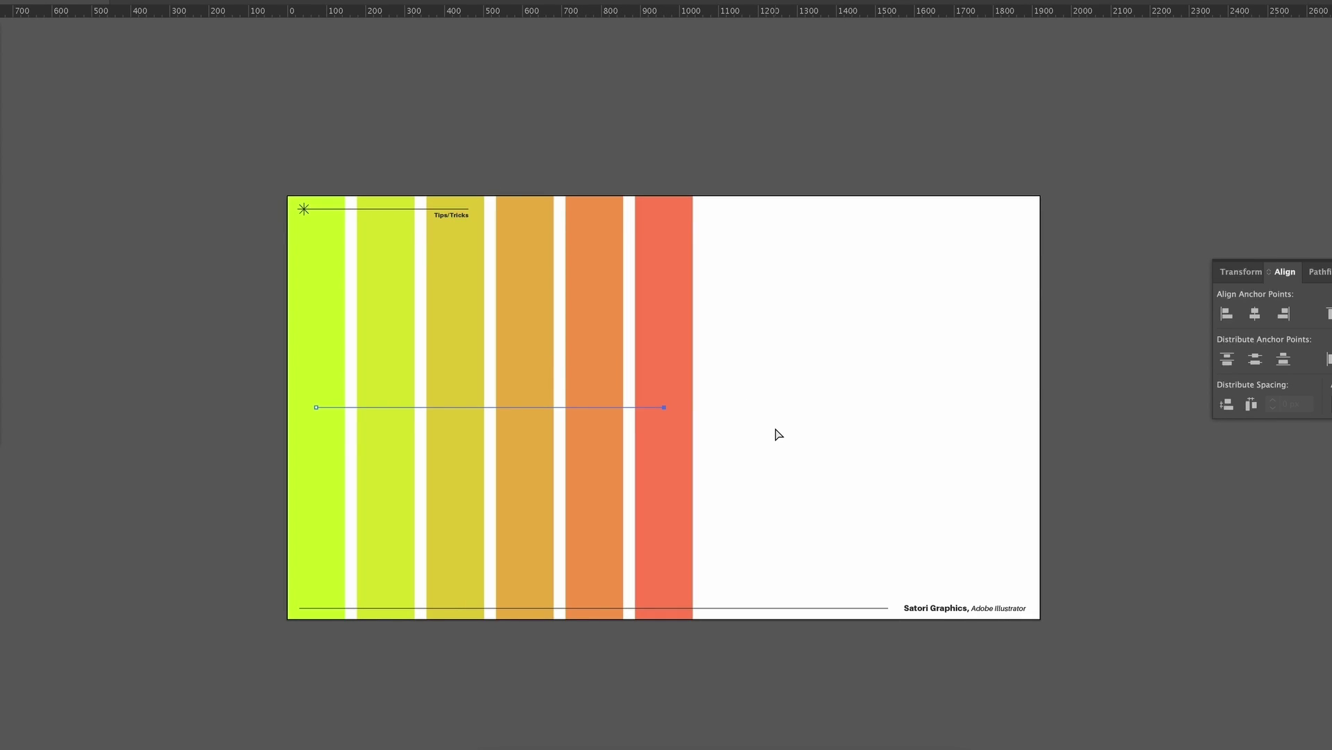
{"action": "left_click", "coordinate": [779, 435]}
{"action": "left_click", "coordinate": [662, 393]}
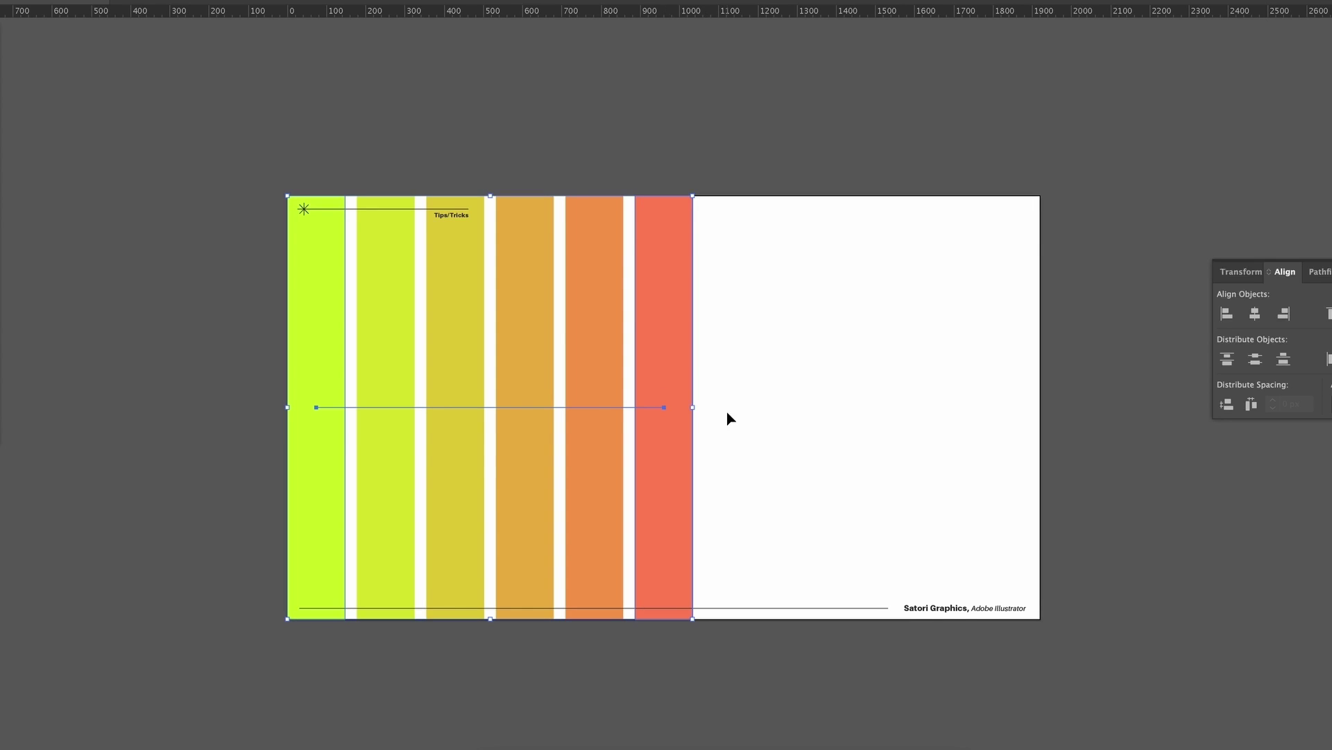
Reflect a copy of the blend and align it to the artboard's right edge
{"action": "left_click_drag", "start_coordinate": [697, 632], "coordinate": [441, 321]}
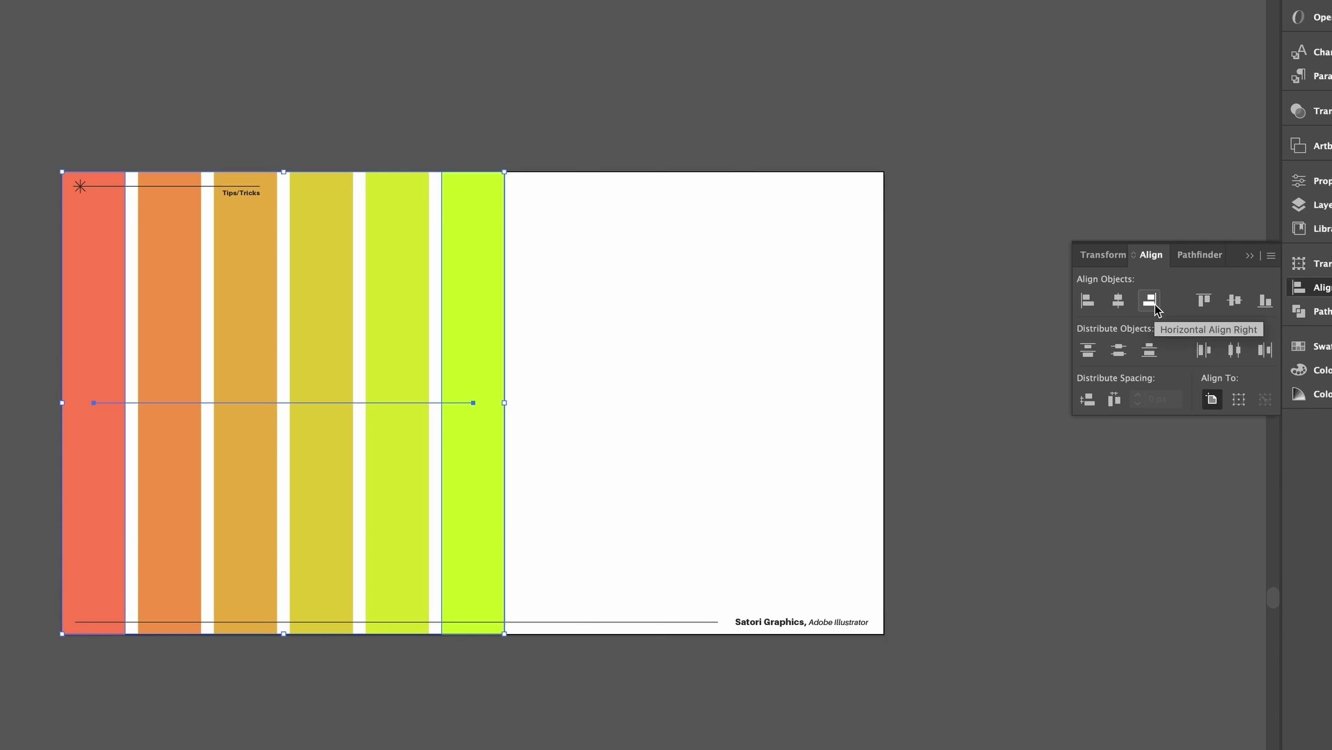
{"action": "left_click", "coordinate": [1154, 304]}
{"action": "left_click", "coordinate": [708, 103]}
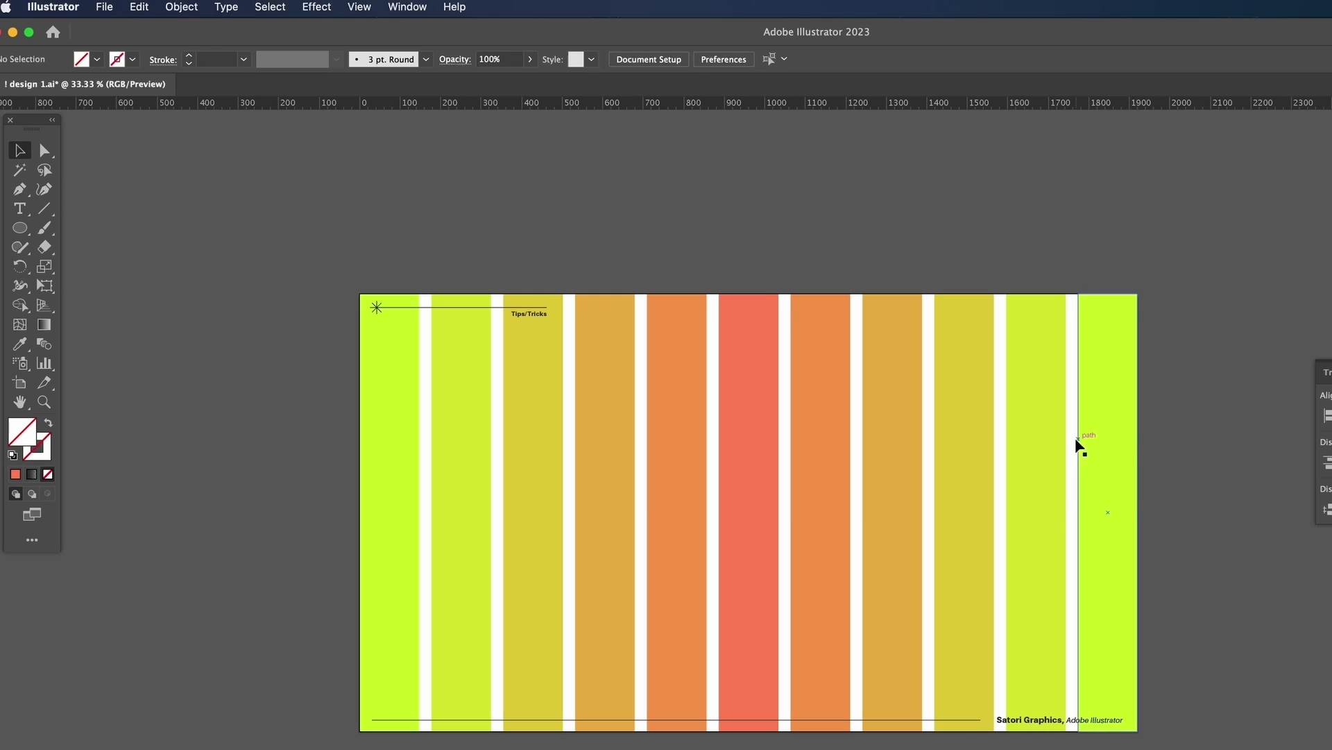
Set both stripe blends to 5 specified steps in Blend Options
{"action": "left_click", "coordinate": [811, 334]}
{"action": "left_click", "coordinate": [696, 421], "text": "shift"}
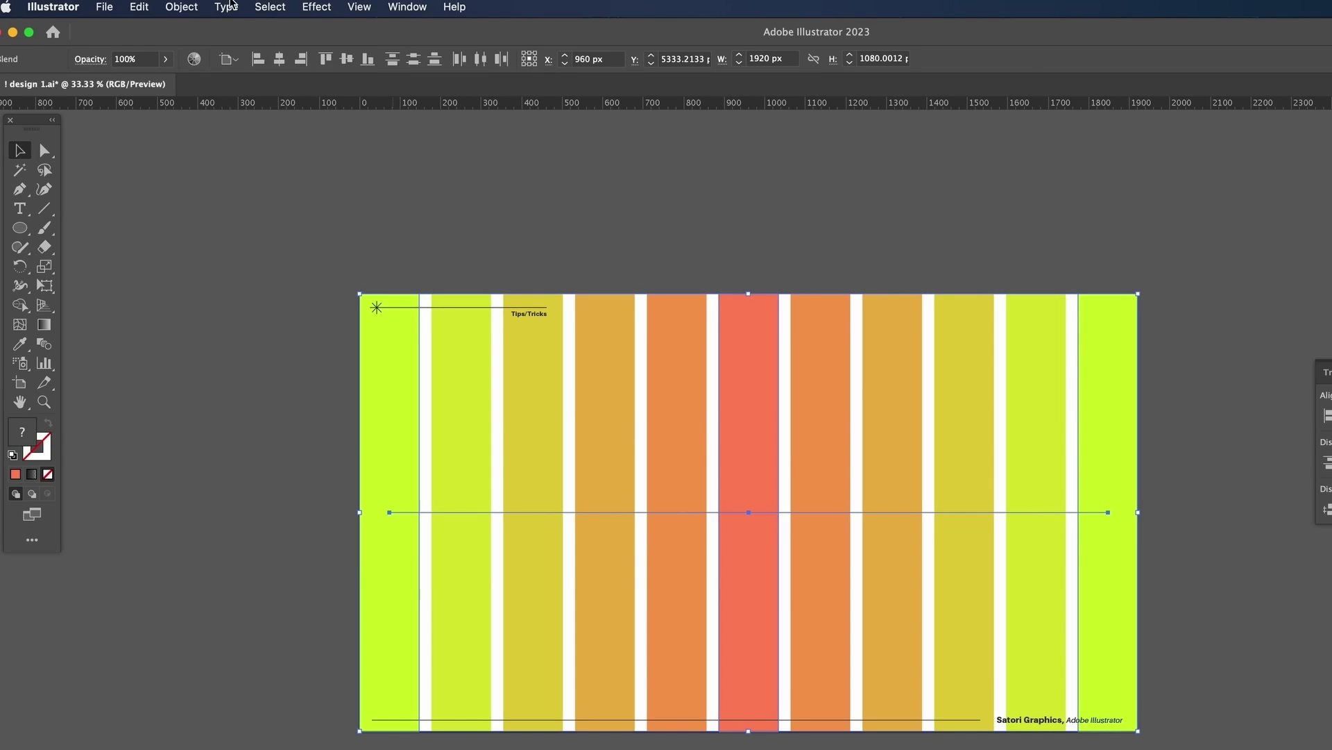
{"action": "left_click", "coordinate": [168, 7]}
{"action": "mouse_move", "coordinate": [259, 519]}
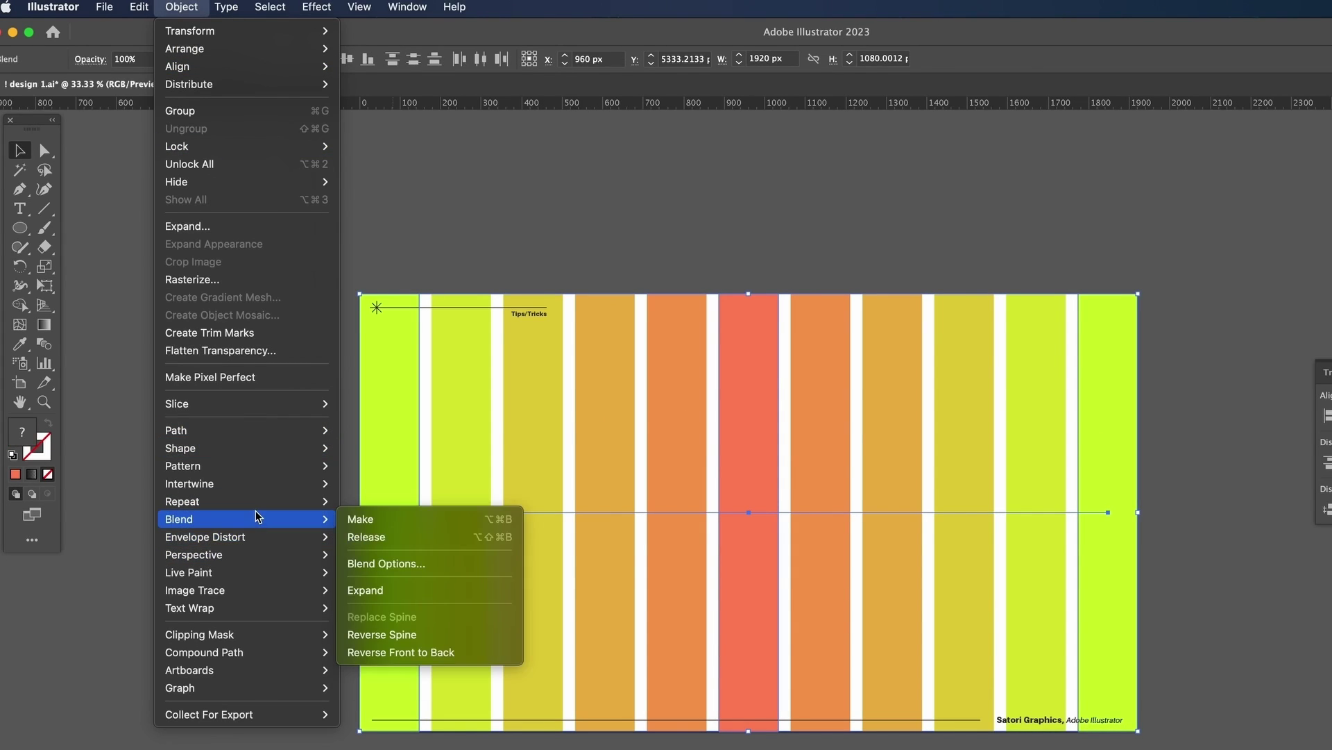
{"action": "left_click", "coordinate": [437, 562]}
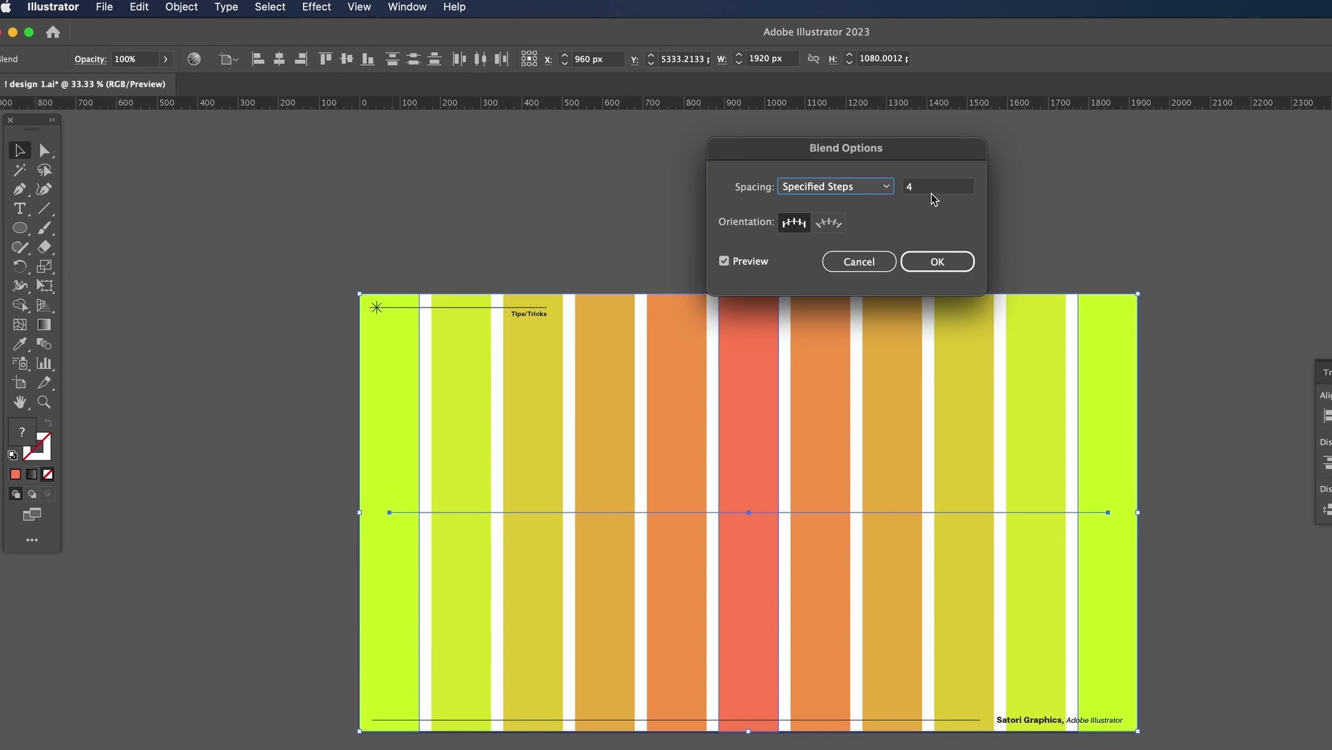
{"action": "type", "text": "5"}
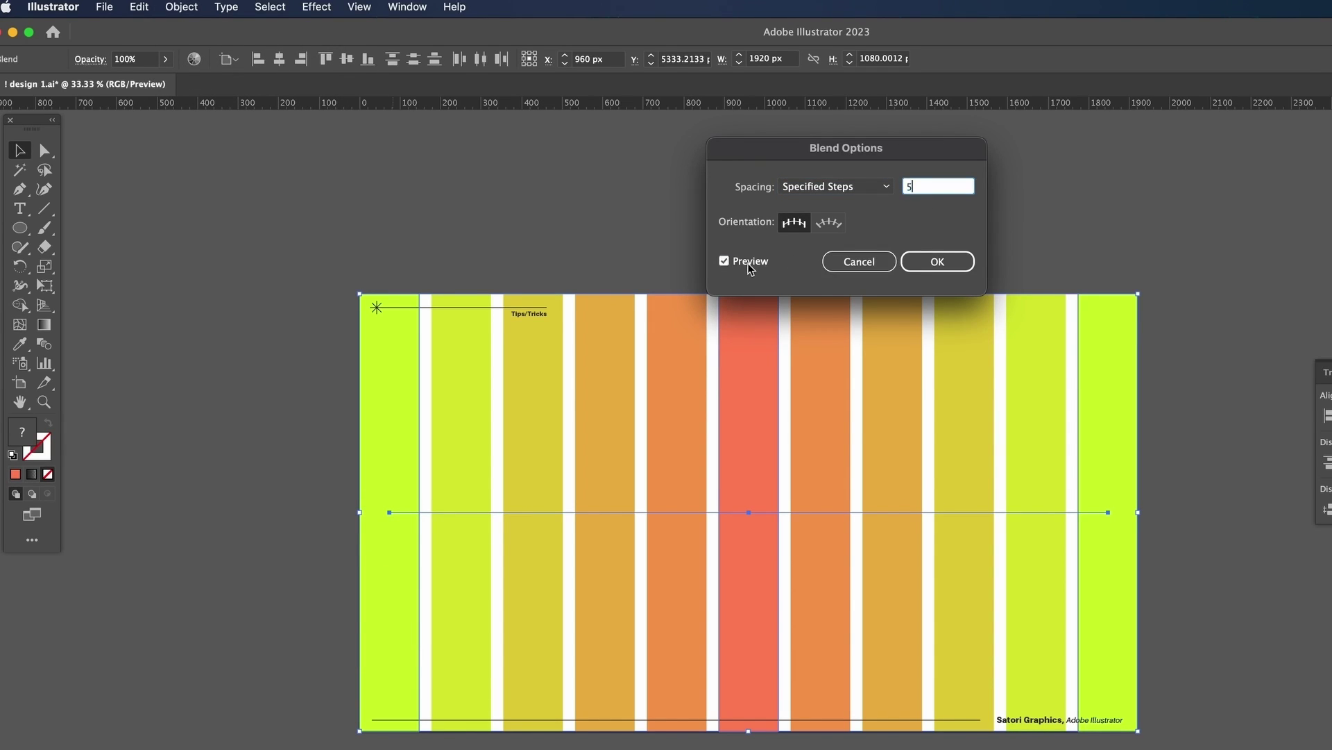
{"action": "key", "text": "Tab"}
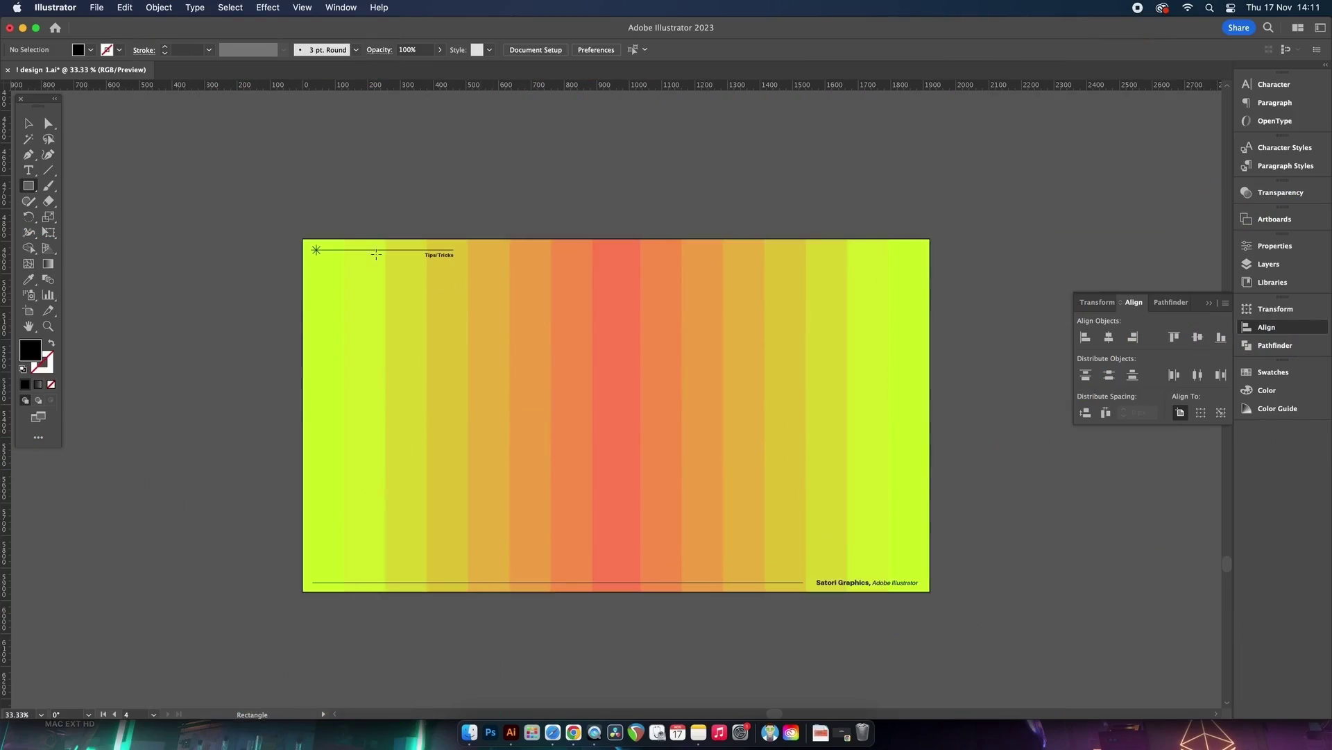
Draw a black rectangle over the artboard and apply a Grain texture with contrast 56
{"action": "left_click_drag", "start_coordinate": [303, 239], "coordinate": [930, 591]}
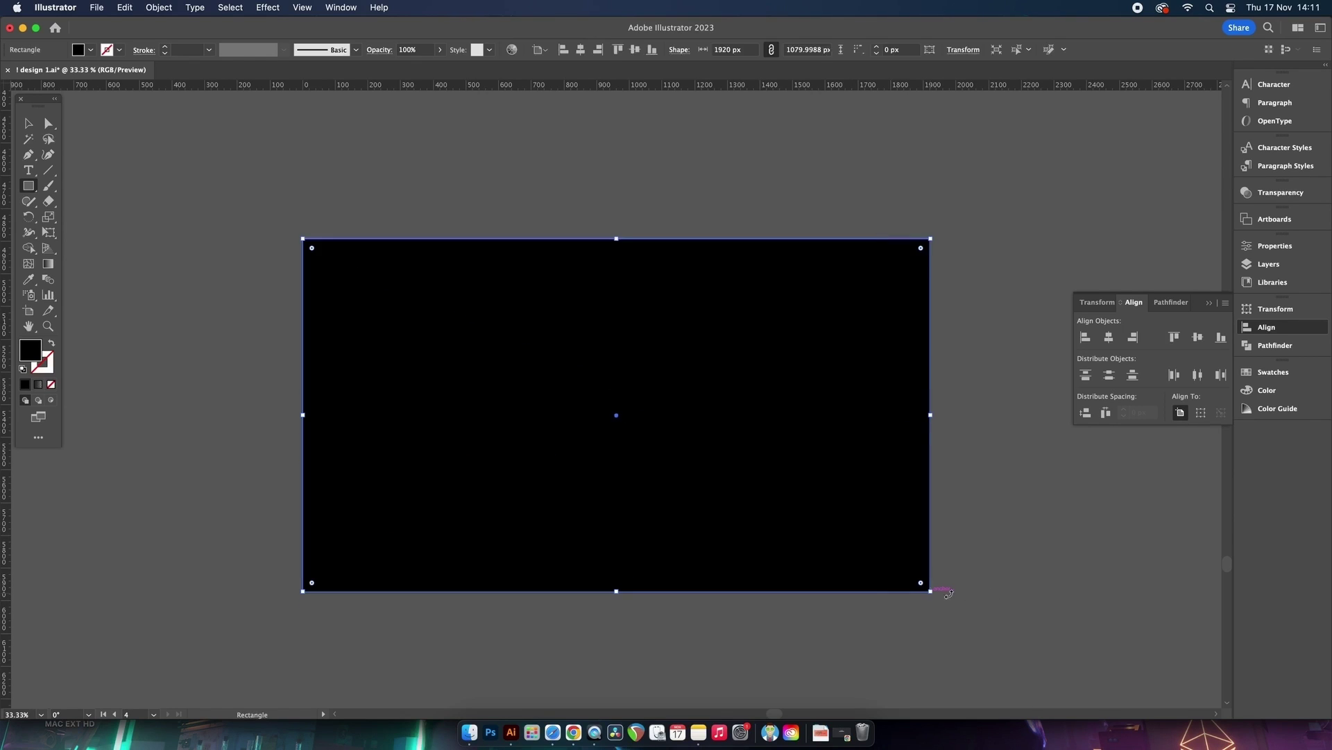
{"action": "key", "text": "v"}
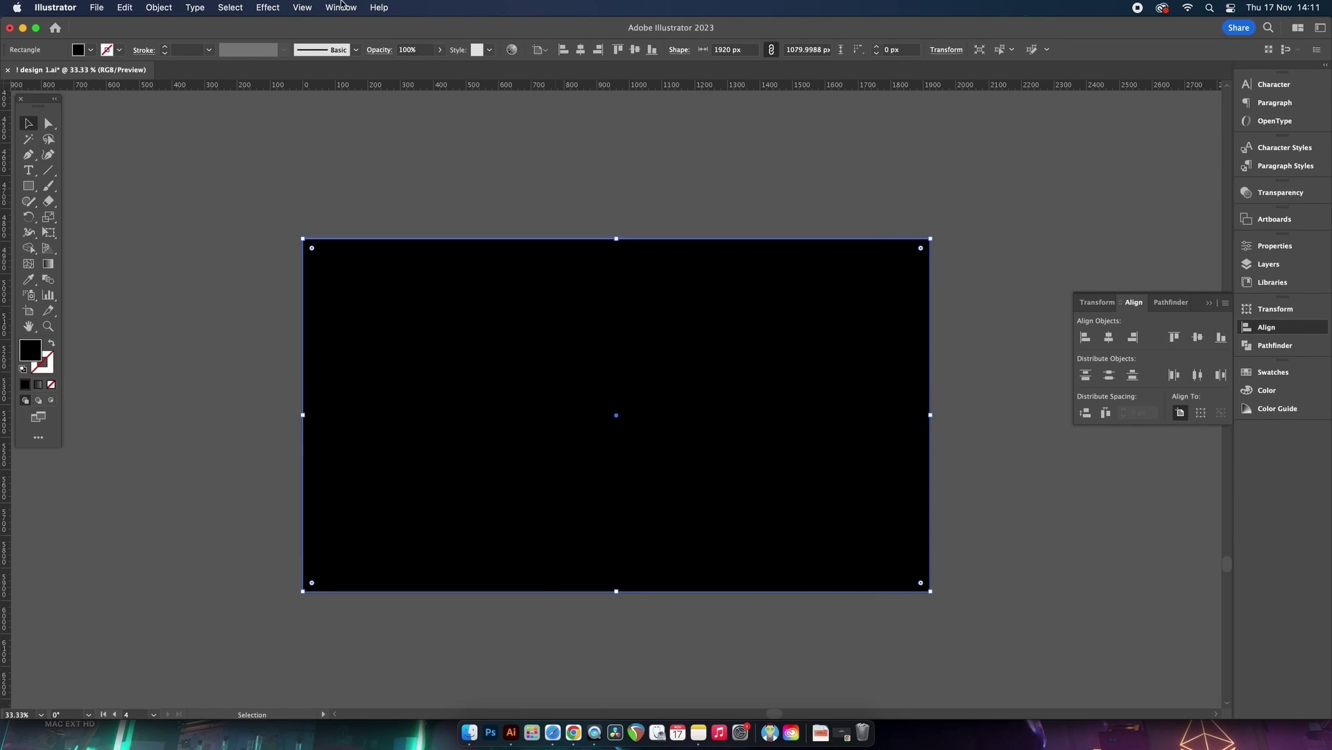
{"action": "left_click", "coordinate": [340, 7]}
{"action": "mouse_move", "coordinate": [268, 7]}
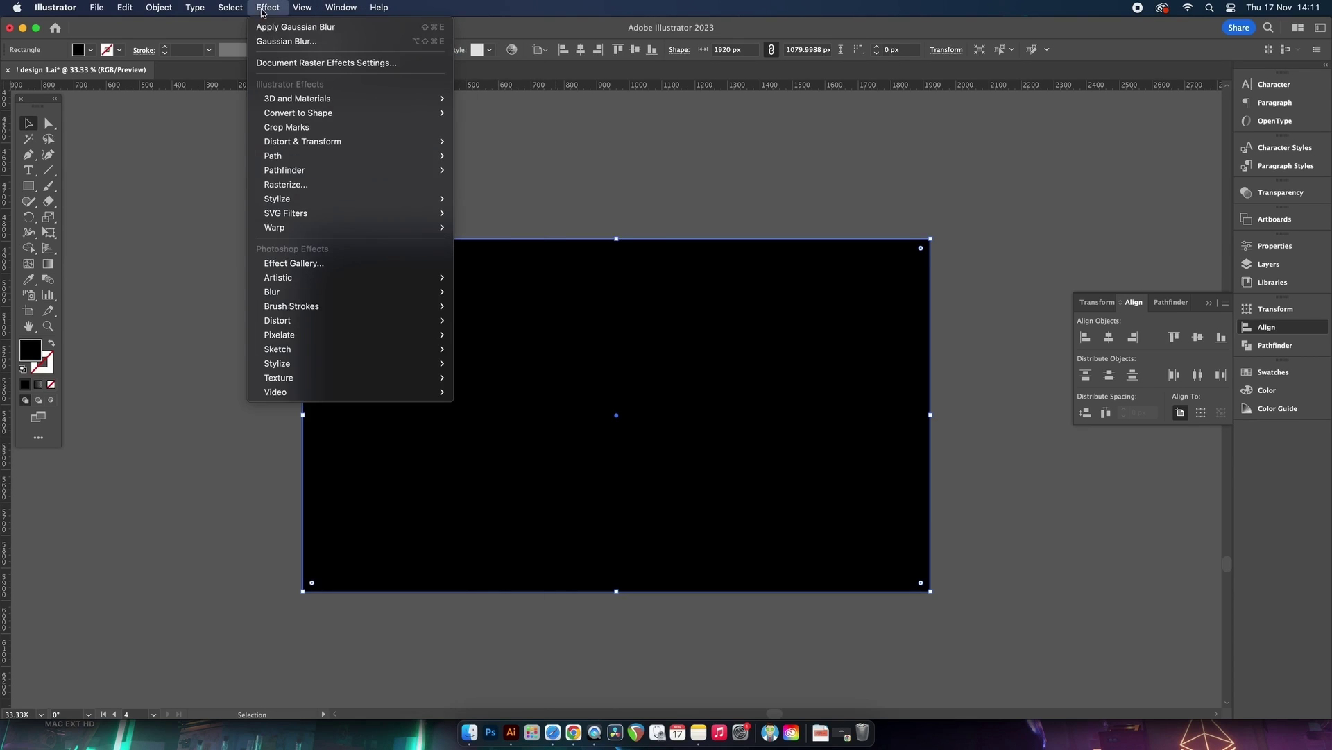
{"action": "mouse_move", "coordinate": [333, 382]}
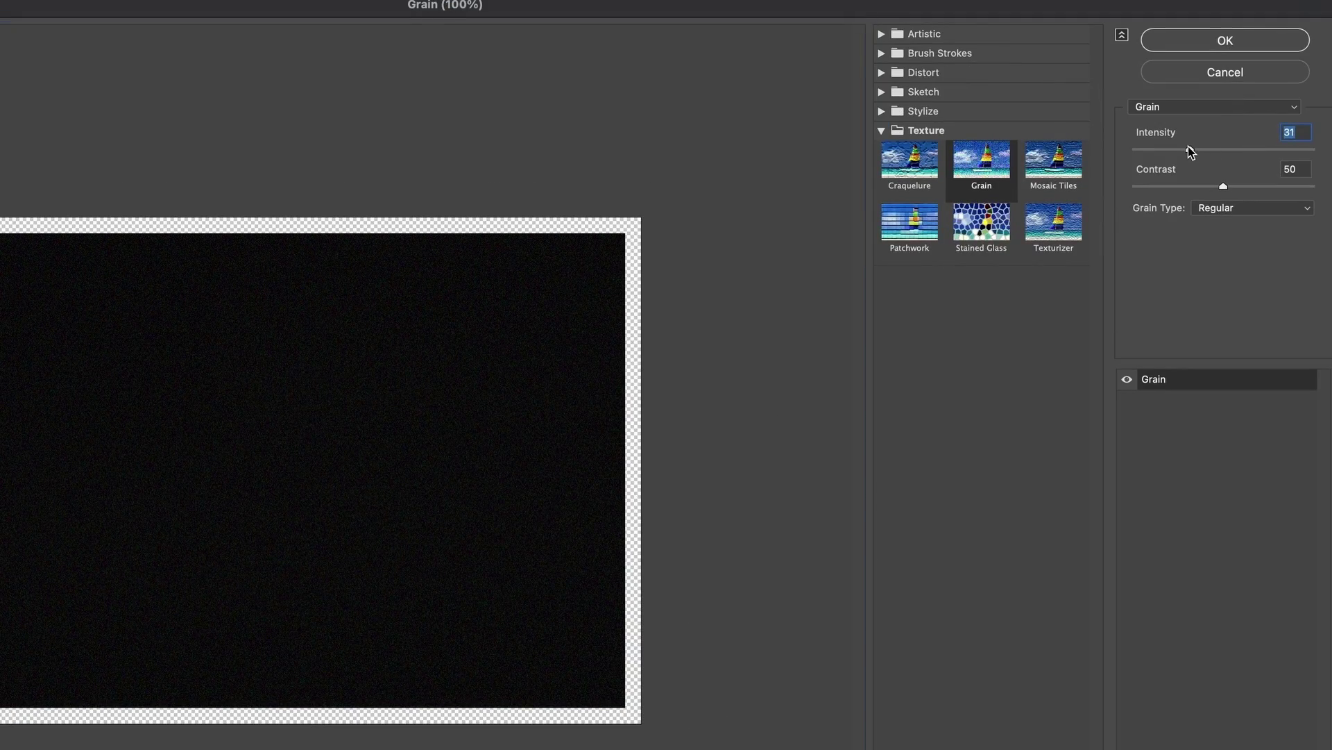
{"action": "left_click_drag", "start_coordinate": [1229, 185], "coordinate": [1233, 186]}
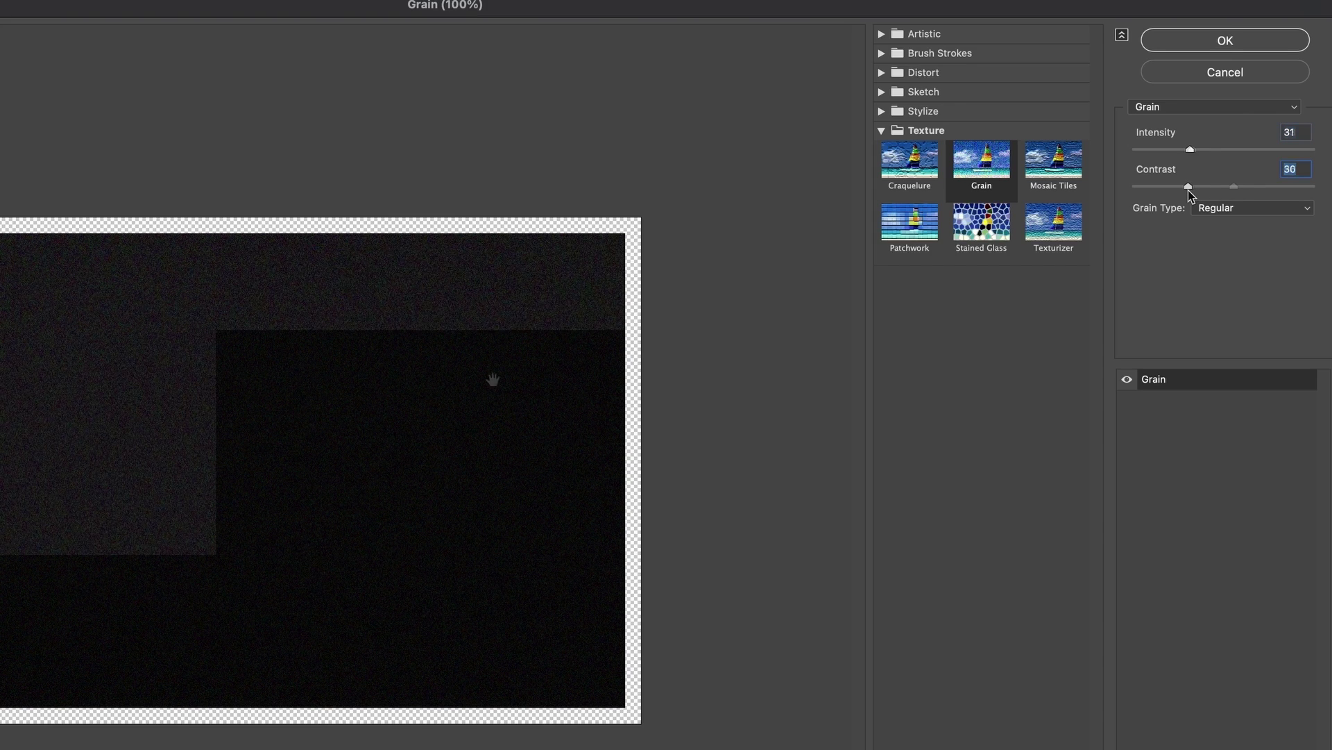
{"action": "left_click", "coordinate": [1162, 49]}
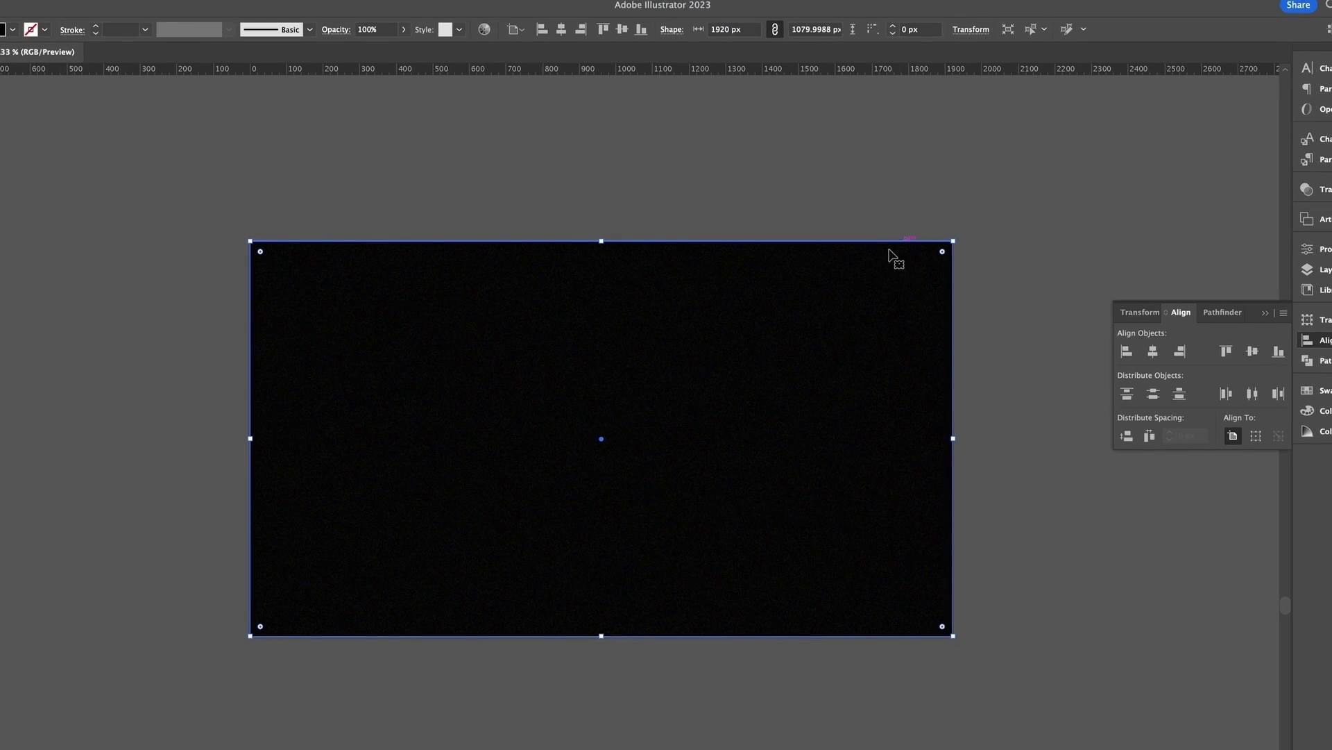
Select the black grain rectangle and switch its Transparency blend mode from Multiply to Screen
{"action": "left_click", "coordinate": [1202, 238]}
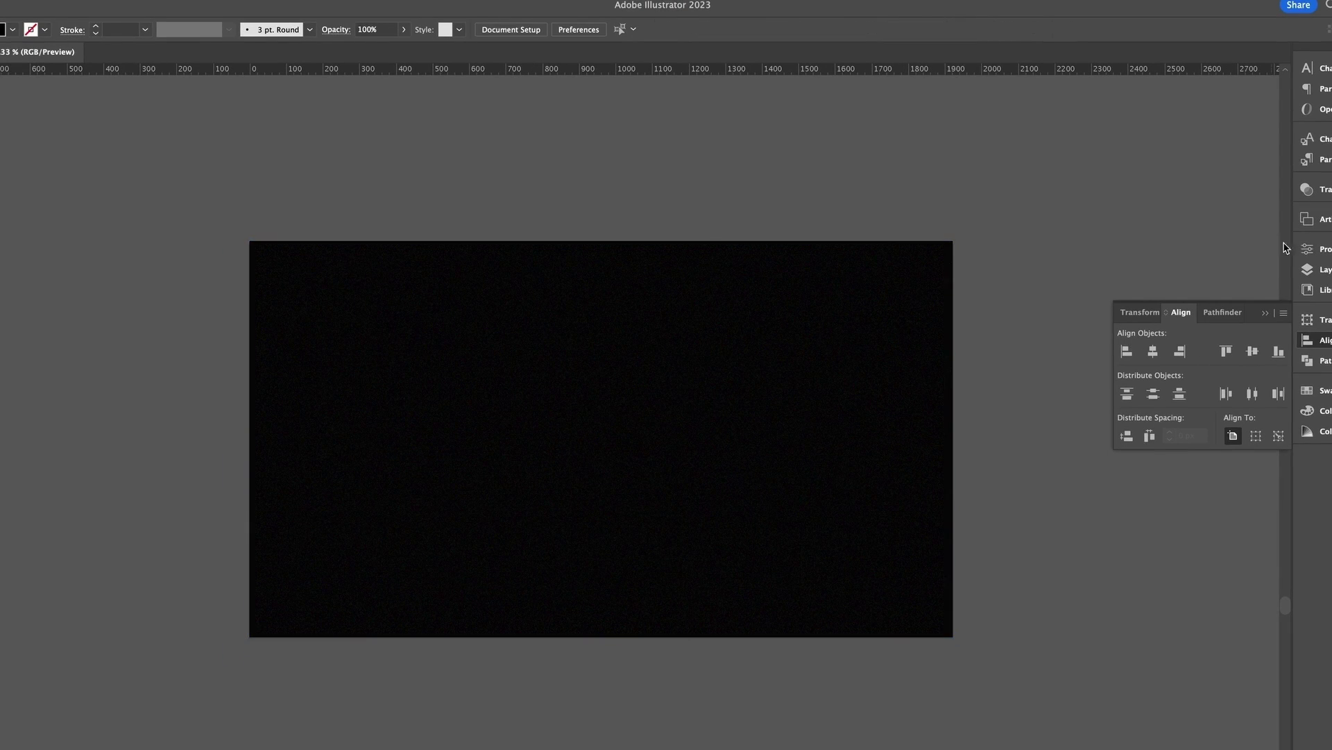
{"action": "left_click", "coordinate": [872, 357]}
{"action": "key", "text": "ctrl+shift+F10"}
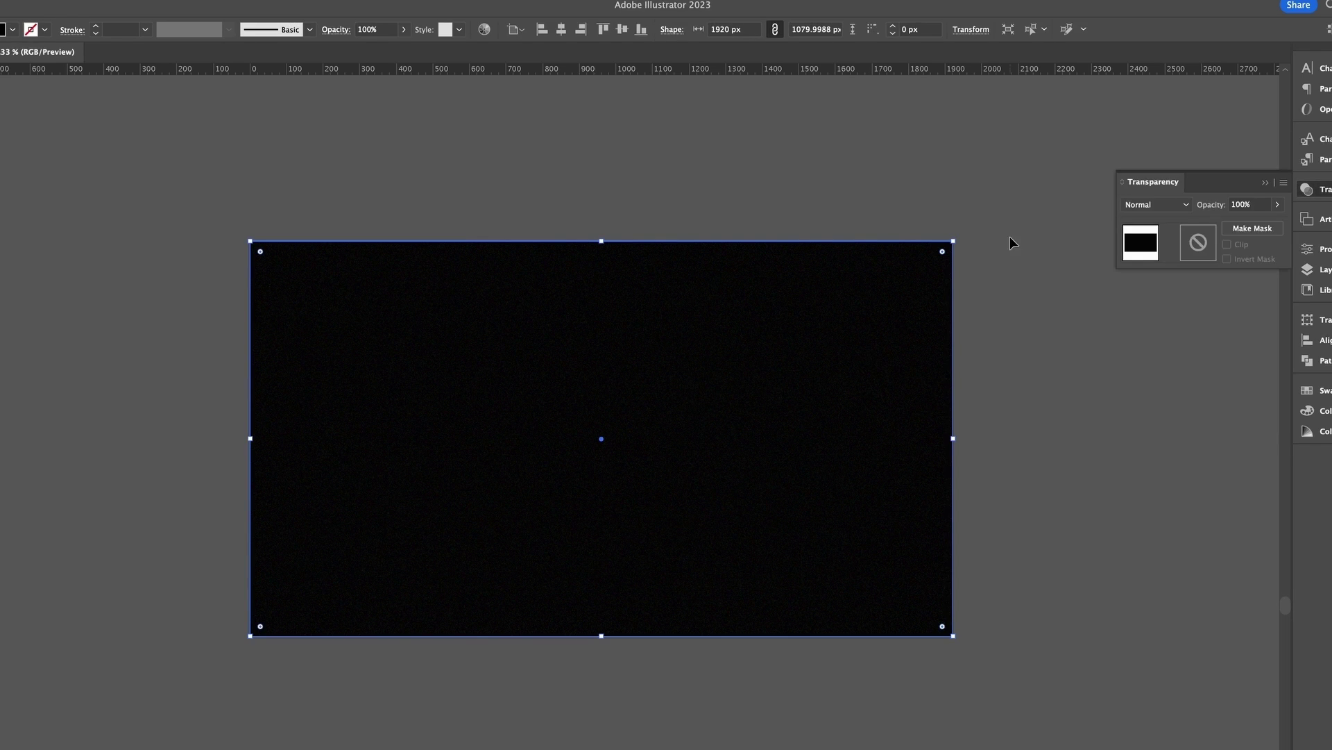
{"action": "left_click", "coordinate": [1172, 205]}
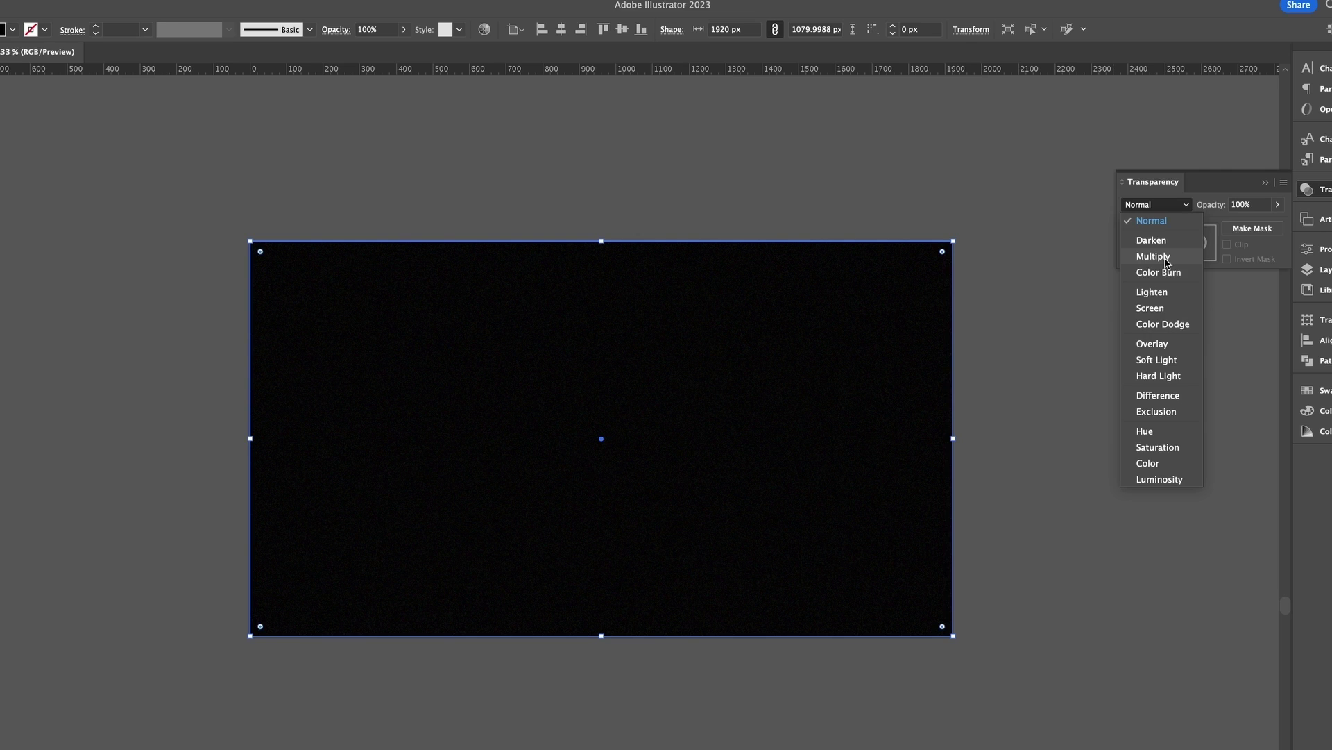
{"action": "left_click", "coordinate": [1164, 258]}
{"action": "left_click", "coordinate": [1161, 212]}
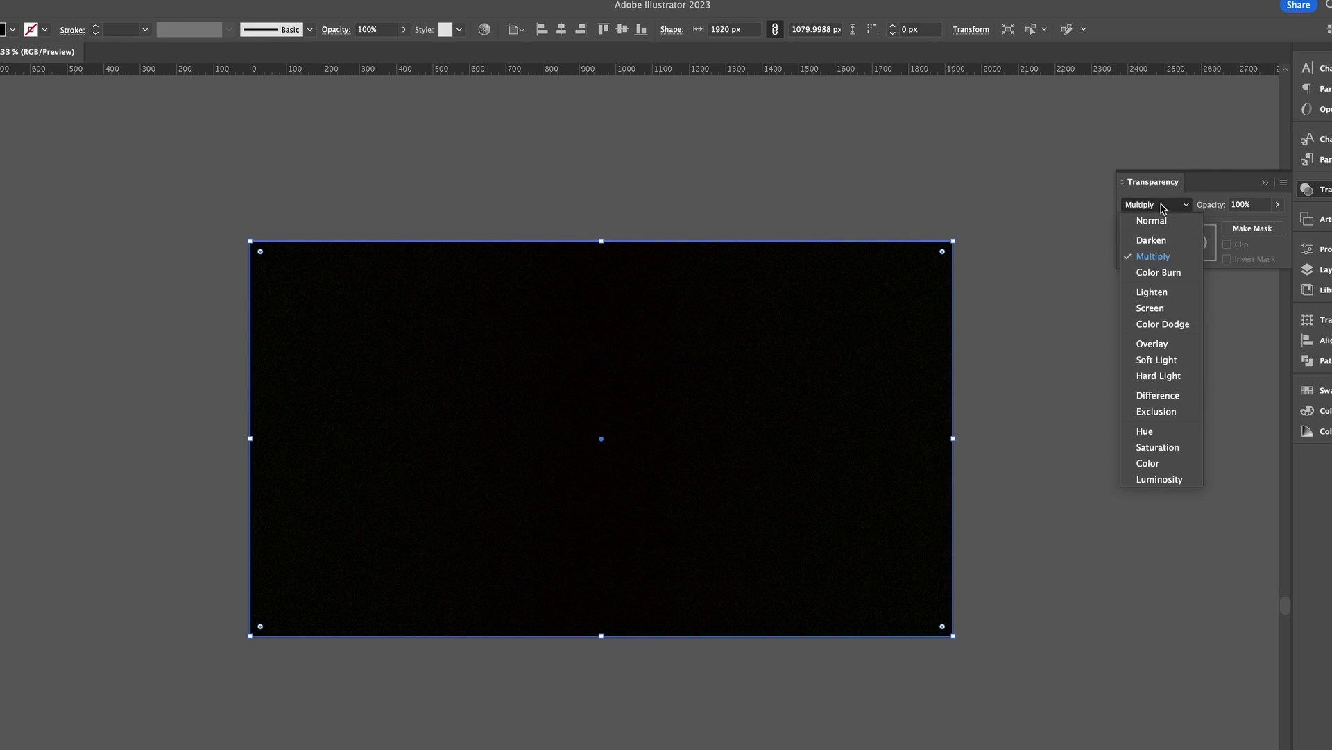
{"action": "left_click", "coordinate": [1162, 312]}
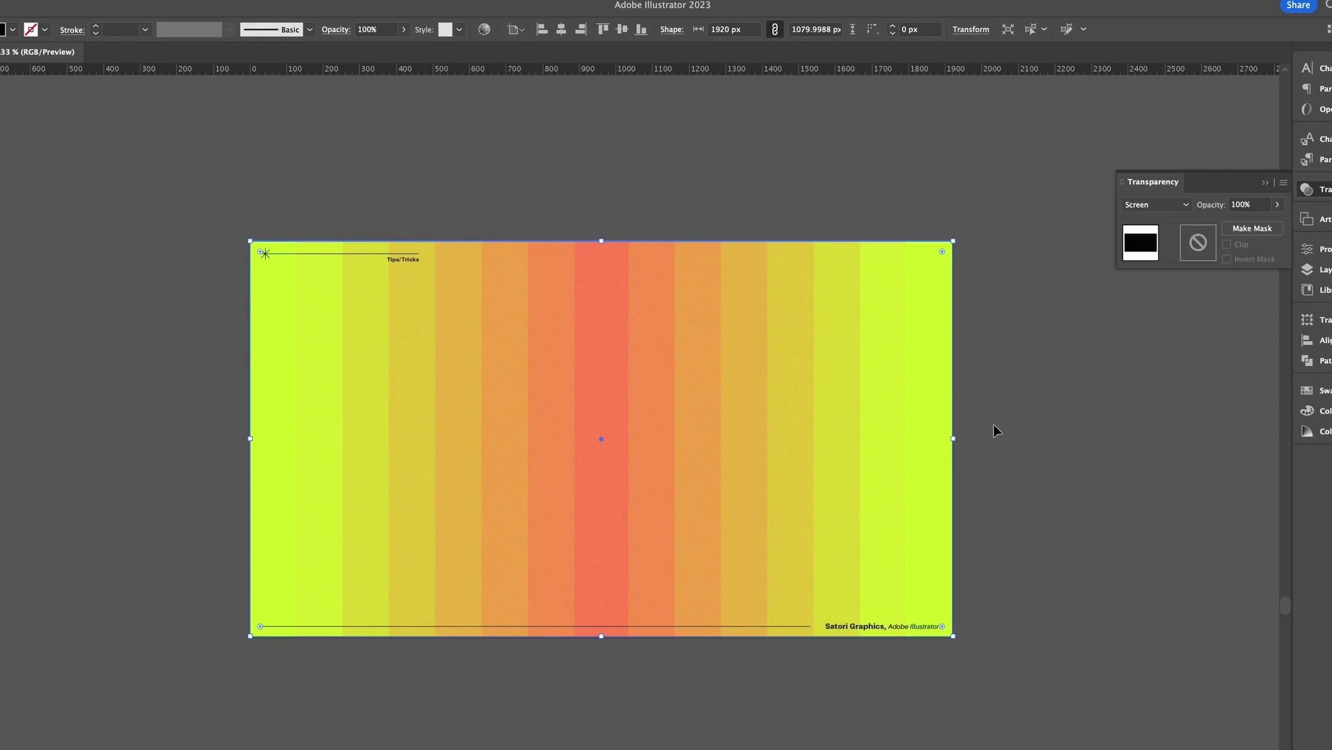
Keep Screen after reviewing the other blend modes, then deselect and fit the artboard in view
{"action": "scroll", "coordinate": [905, 427], "scroll_direction": "up", "scroll_amount": 2}
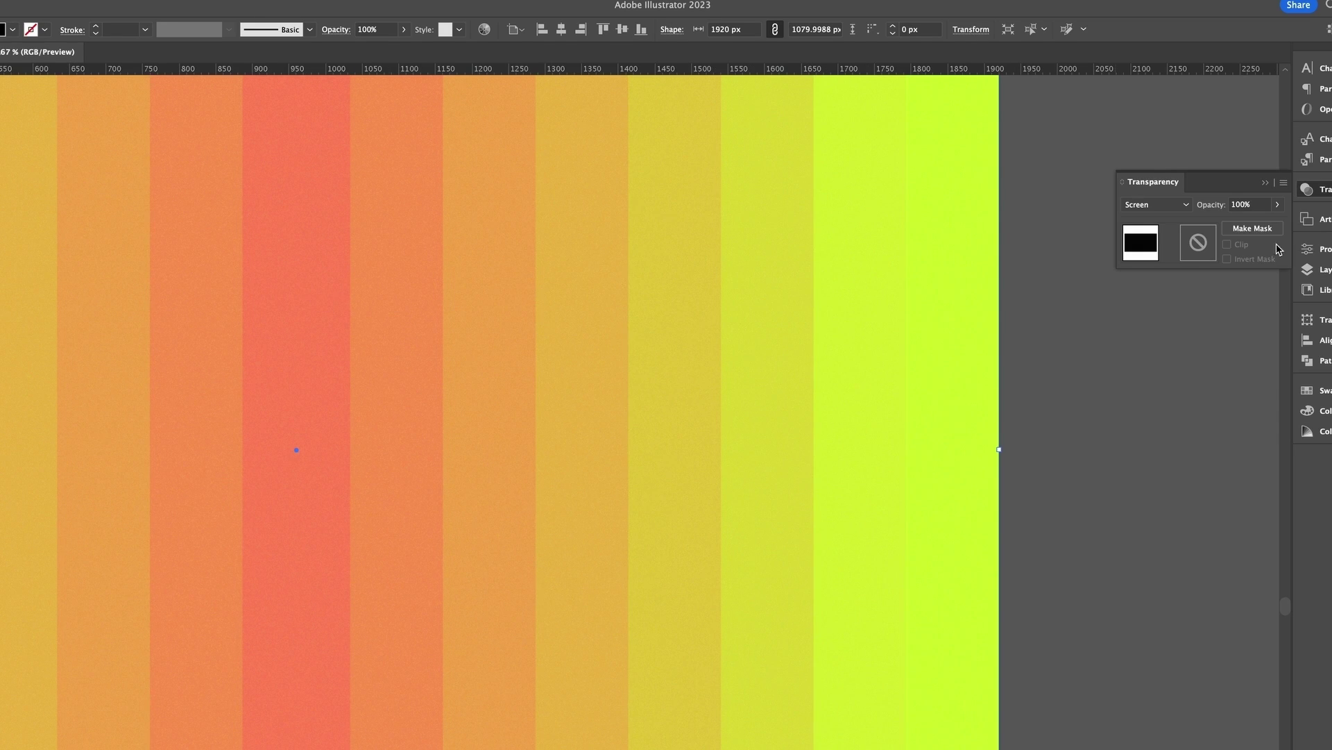
{"action": "left_click", "coordinate": [1173, 204]}
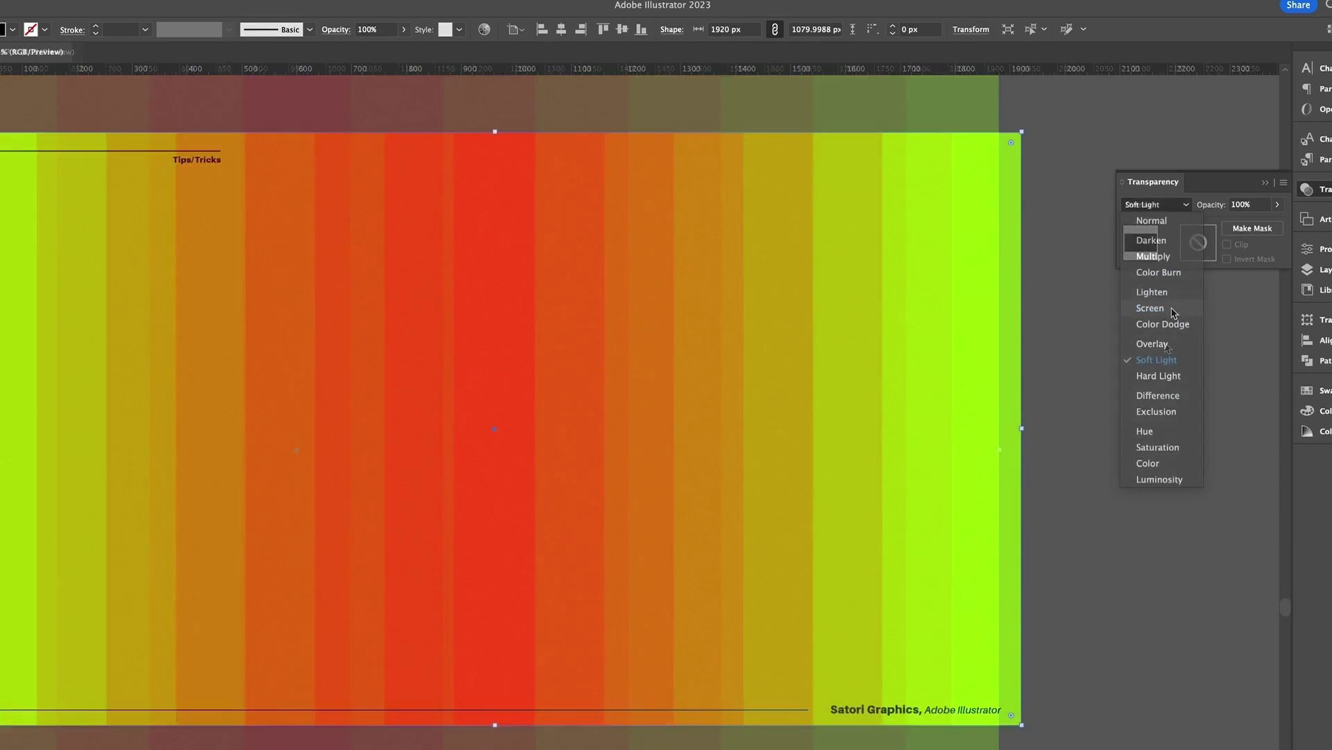
{"action": "left_click", "coordinate": [1172, 315]}
{"action": "left_click", "coordinate": [1106, 368]}
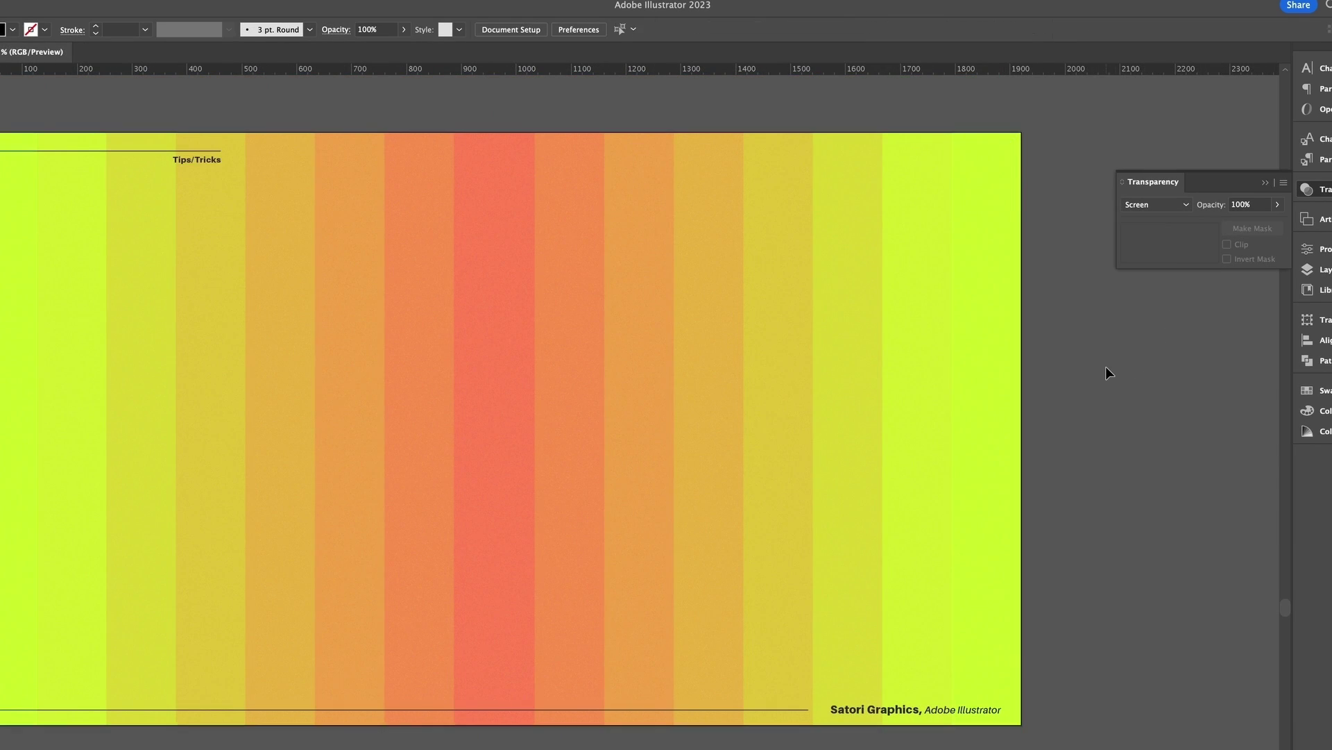
{"action": "key", "text": "super+0"}
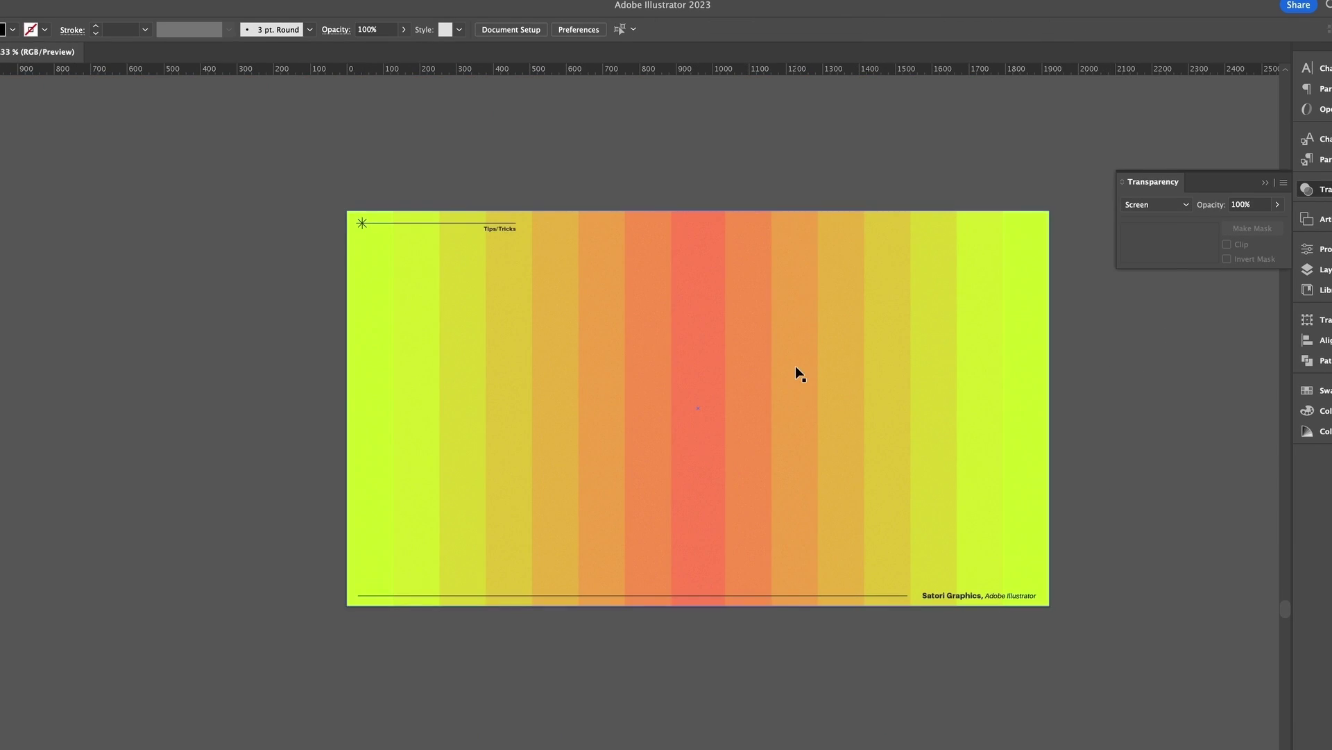
{"action": "scroll", "coordinate": [795, 365], "scroll_direction": "up", "scroll_amount": 2, "text": "alt"}
{"action": "scroll", "coordinate": [794, 365], "scroll_direction": "down", "scroll_amount": 2, "text": "alt"}
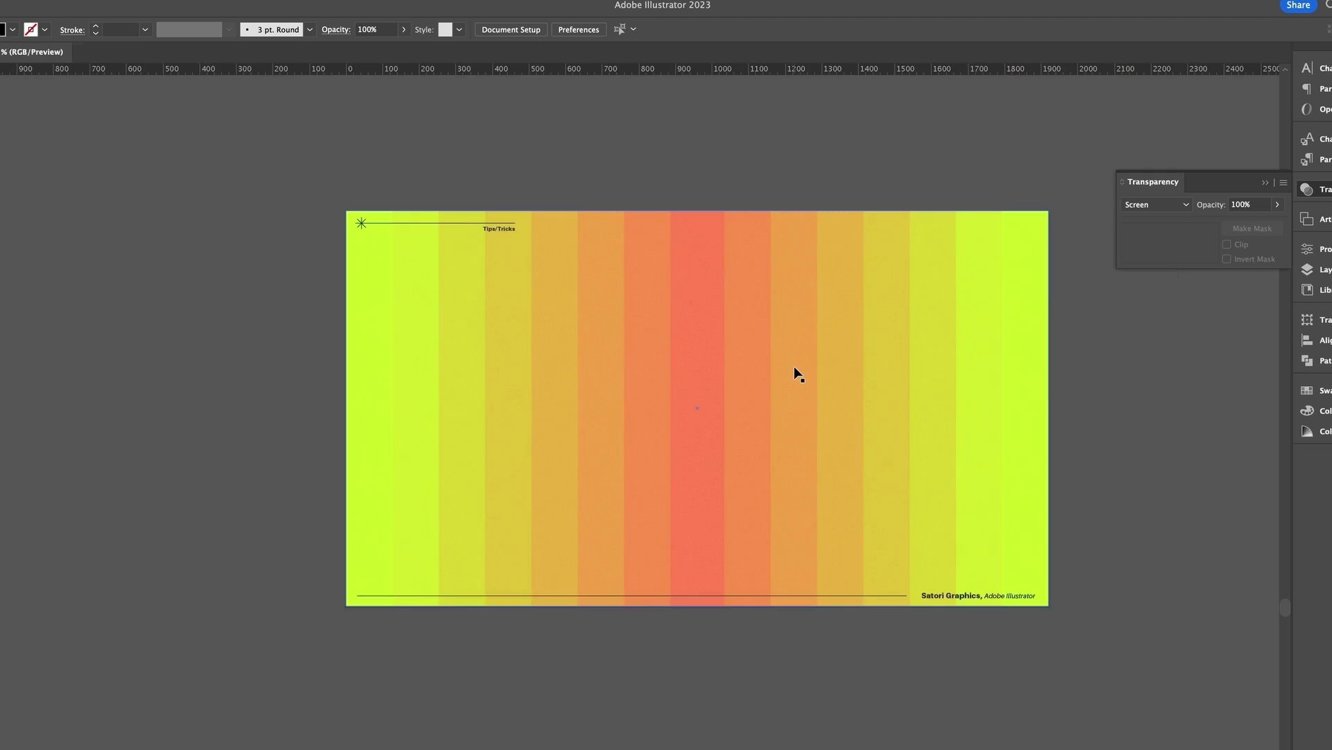